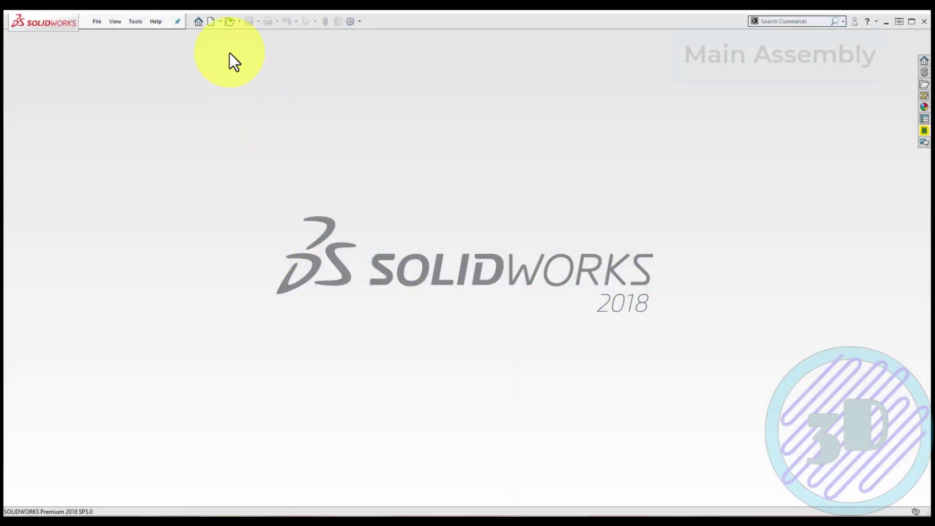
Create a new assembly from the (US)_Assembly template without inserting a component
{"action": "left_click", "coordinate": [215, 24]}
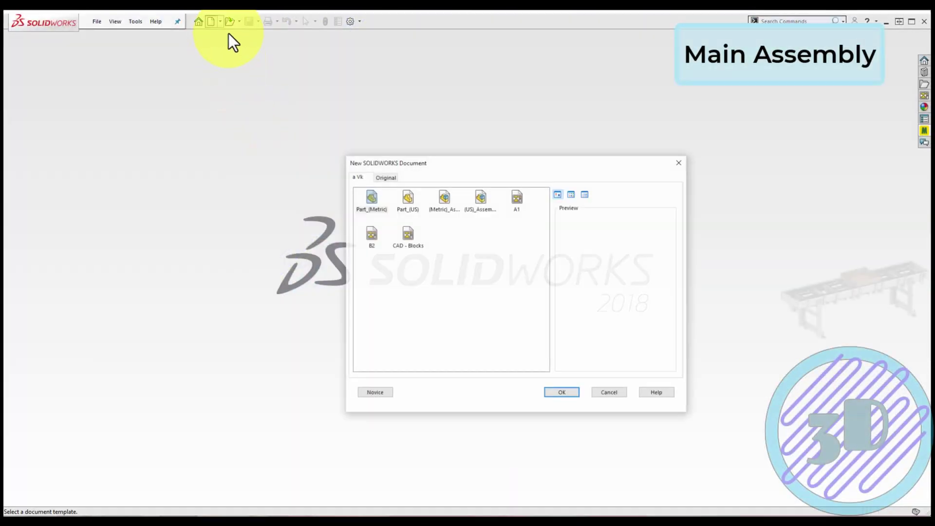
{"action": "left_click", "coordinate": [477, 201]}
{"action": "left_click", "coordinate": [558, 393]}
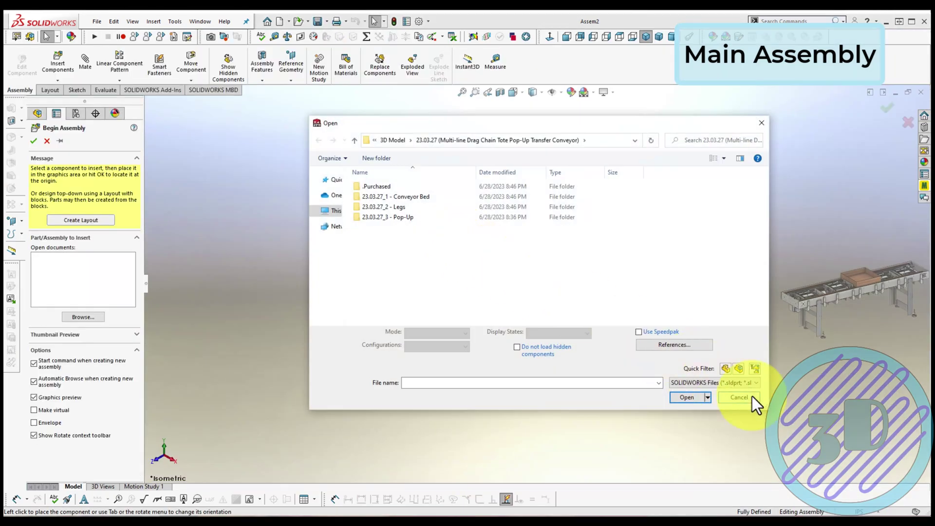
{"action": "left_click", "coordinate": [751, 396]}
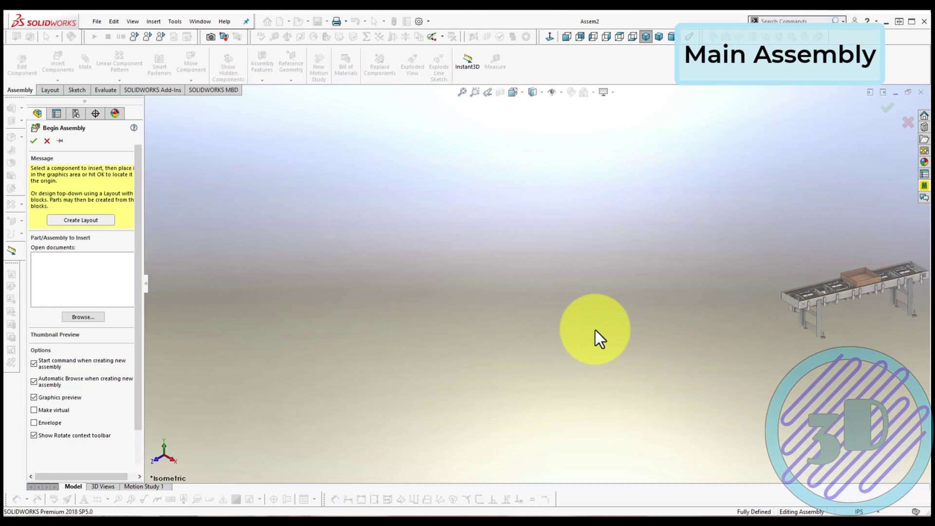
{"action": "key", "text": "Escape"}
Save the assembly as 23.03.27 with the conveyor title as its Description
{"action": "key", "text": "ctrl+s"}
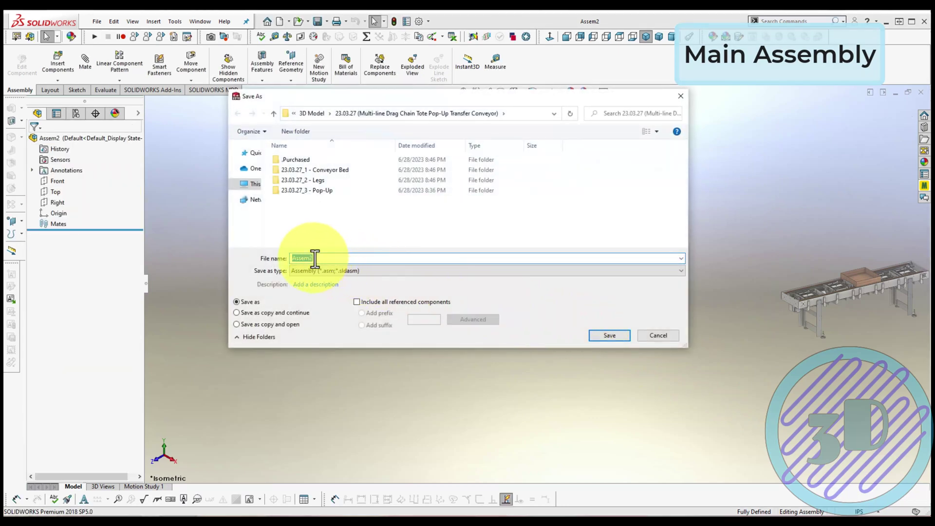
{"action": "type", "text": "23.03.27 (Multi-line Drag Chain Tote Pop-Up Transfer Conveyor)"}
{"action": "left_click_drag", "start_coordinate": [314, 260], "coordinate": [473, 259]}
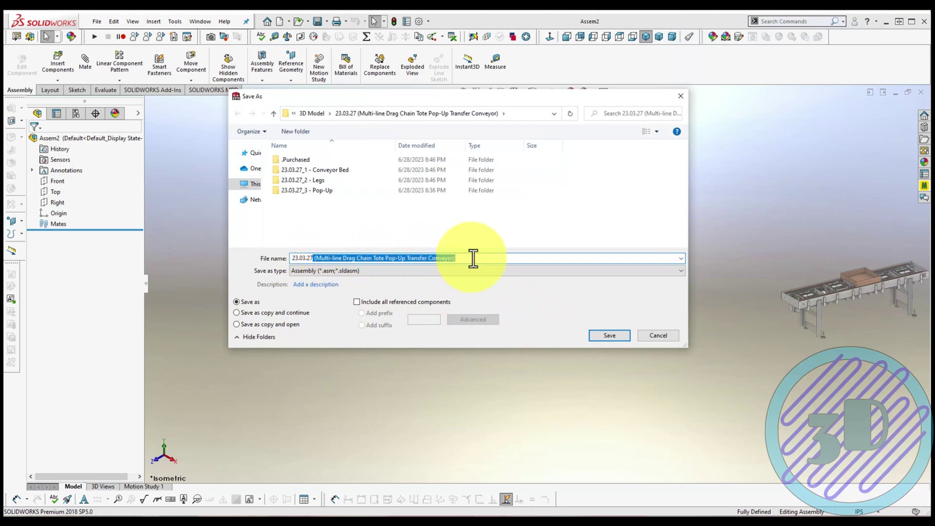
{"action": "key", "text": "BackSpace"}
{"action": "left_click", "coordinate": [473, 259]}
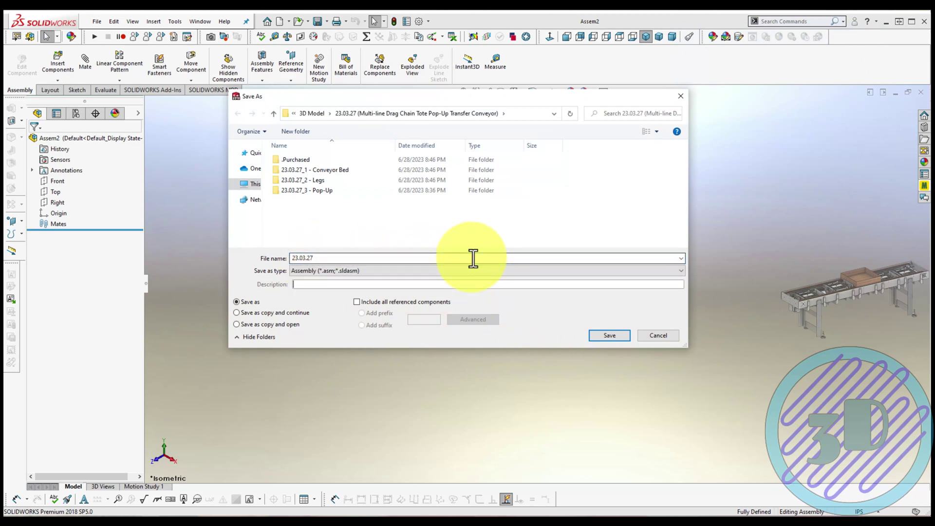
{"action": "left_click", "coordinate": [297, 287]}
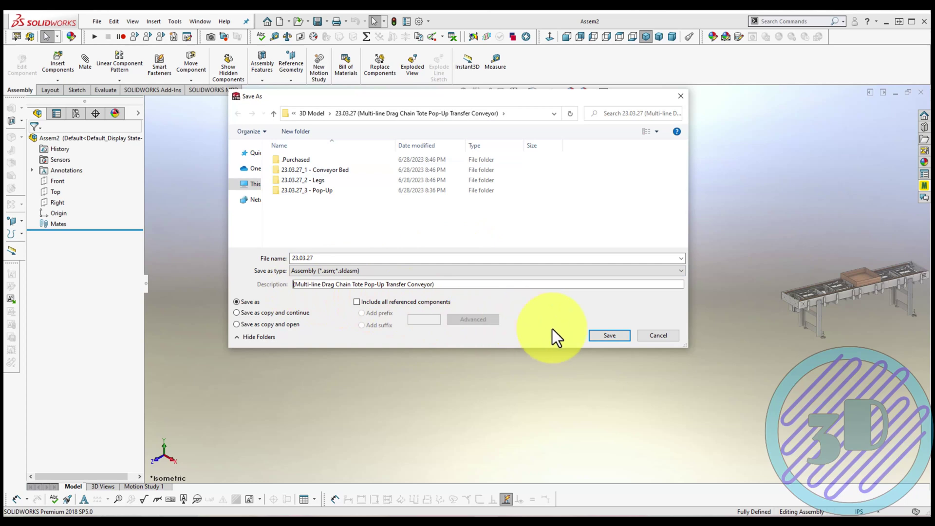
{"action": "left_click", "coordinate": [598, 337]}
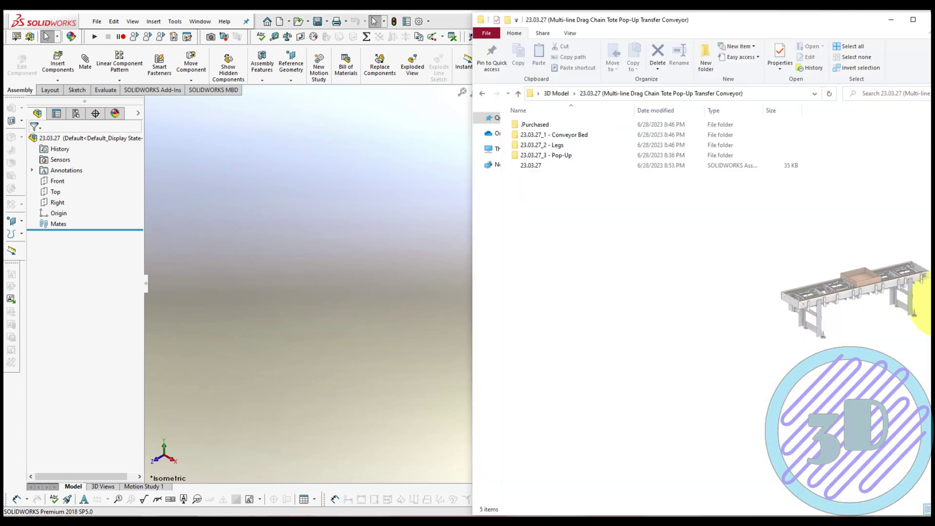
Insert the 23.03.27_1 Conveyor Bed subassembly and set it to Float
{"action": "left_click", "coordinate": [569, 134]}
{"action": "double_click", "coordinate": [568, 135]}
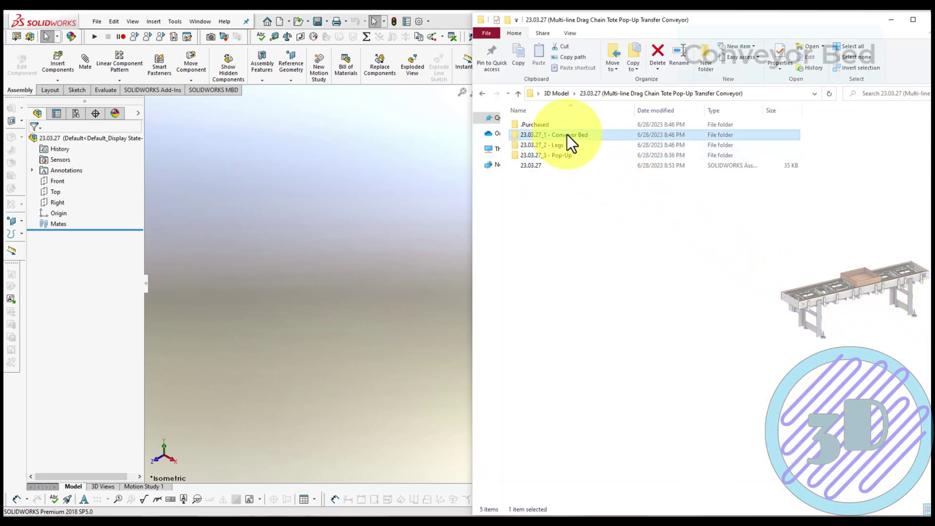
{"action": "left_click", "coordinate": [584, 187]}
{"action": "left_click_drag", "start_coordinate": [584, 186], "coordinate": [400, 261]}
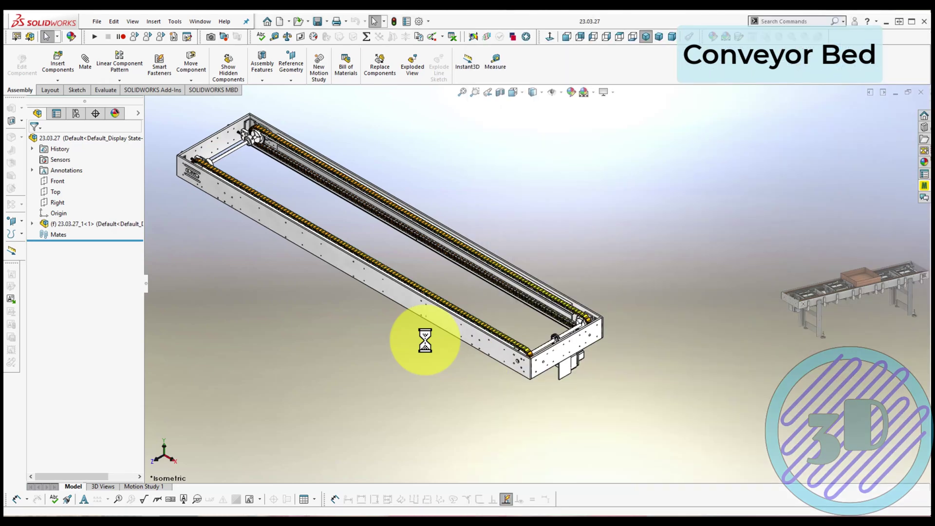
{"action": "right_click", "coordinate": [88, 224]}
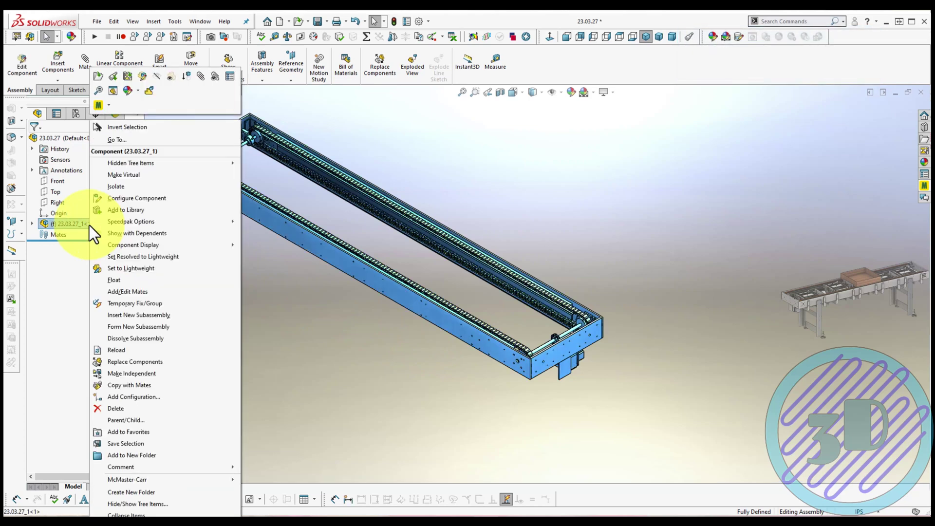
{"action": "left_click", "coordinate": [109, 269]}
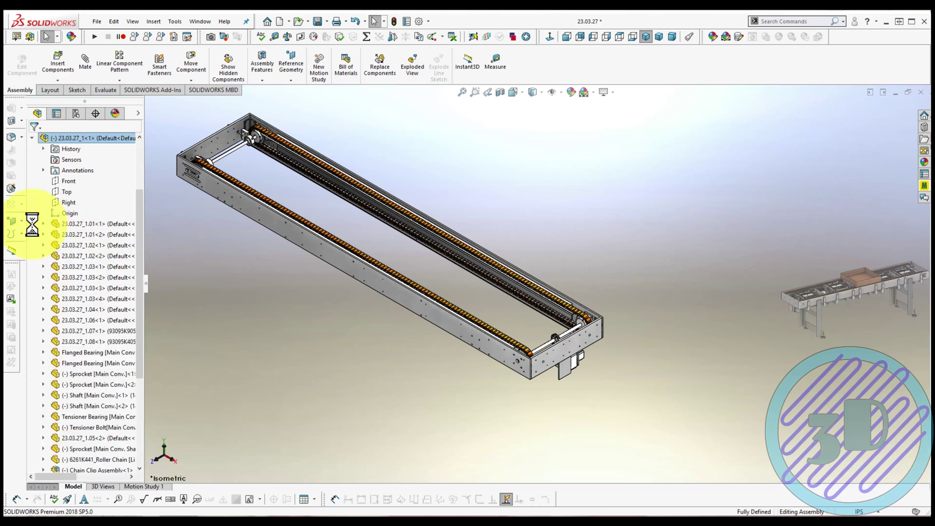
{"action": "scroll", "coordinate": [65, 216], "scroll_direction": "up", "scroll_amount": 3}
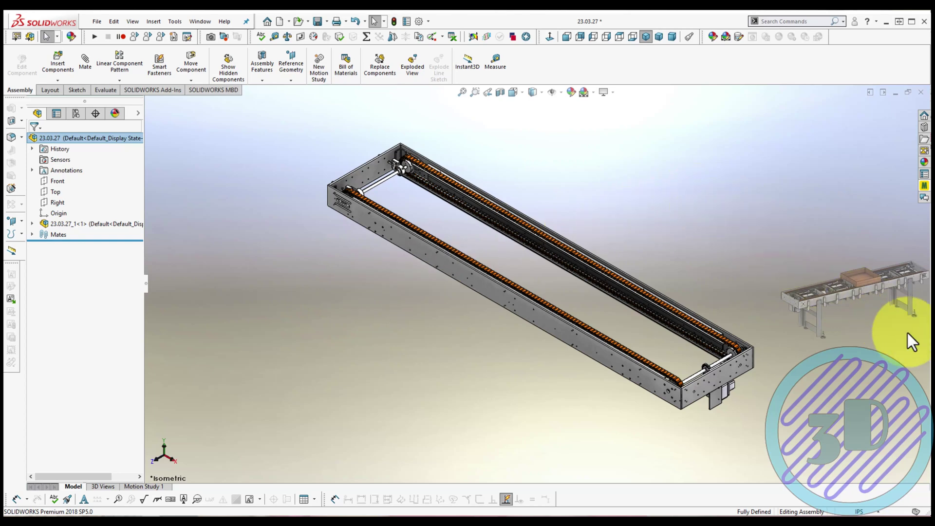
{"action": "key", "text": "alt+Tab"}
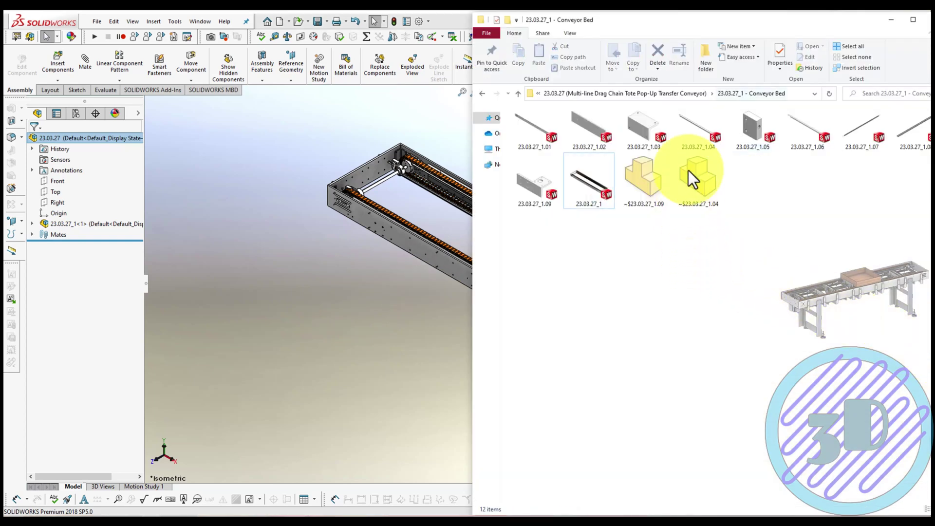
Insert the 23.03.27_2 Legs subassembly and move it beside the conveyor bed
{"action": "left_click", "coordinate": [687, 94]}
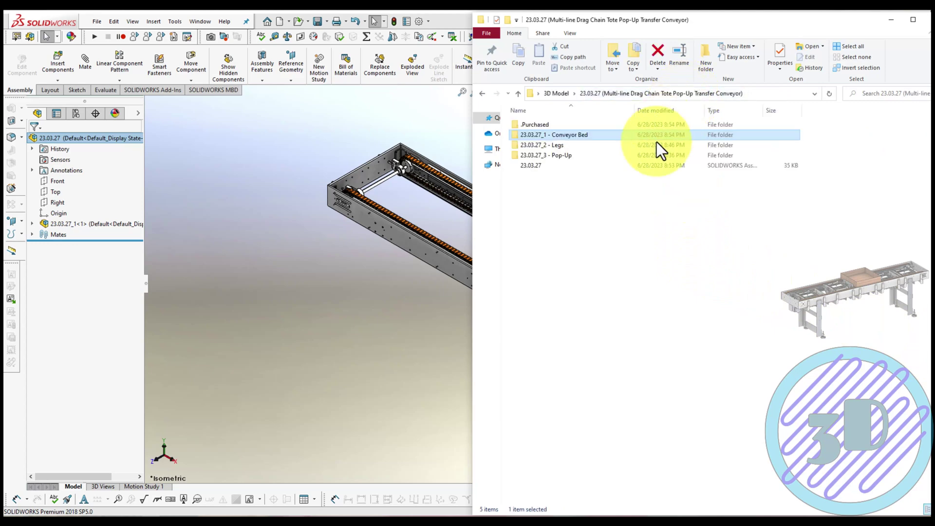
{"action": "double_click", "coordinate": [556, 145]}
{"action": "left_click_drag", "start_coordinate": [751, 142], "coordinate": [406, 296]}
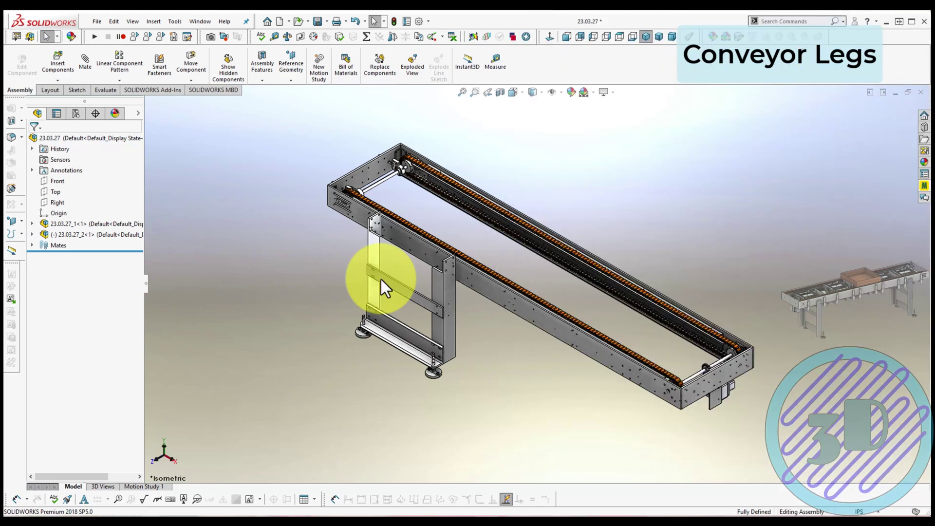
{"action": "mouse_move", "coordinate": [381, 279]}
{"action": "left_mouse_down"}
{"action": "mouse_move", "coordinate": [376, 259]}
{"action": "mouse_move", "coordinate": [431, 218]}
{"action": "mouse_move", "coordinate": [479, 273]}
{"action": "mouse_move", "coordinate": [464, 363]}
{"action": "mouse_move", "coordinate": [460, 330]}
{"action": "mouse_move", "coordinate": [309, 327]}
{"action": "mouse_move", "coordinate": [269, 452]}
{"action": "mouse_move", "coordinate": [297, 427]}
{"action": "mouse_move", "coordinate": [288, 429]}
{"action": "mouse_move", "coordinate": [399, 372]}
{"action": "left_mouse_up"}
Hide the conveyor bed's left and right side plates
{"action": "key", "text": "Escape"}
{"action": "scroll", "coordinate": [402, 337], "scroll_direction": "down", "scroll_amount": 3}
{"action": "scroll", "coordinate": [415, 229], "scroll_direction": "down", "scroll_amount": 3}
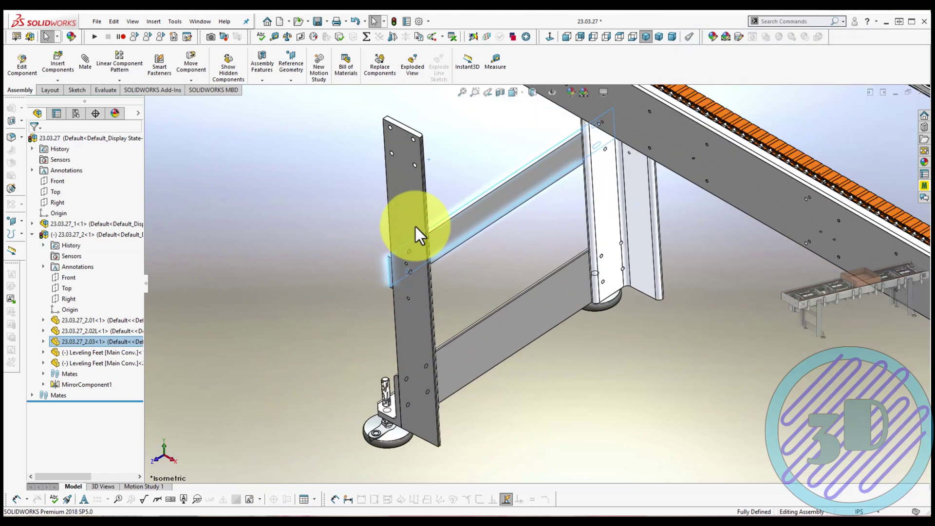
{"action": "left_click", "coordinate": [418, 137]}
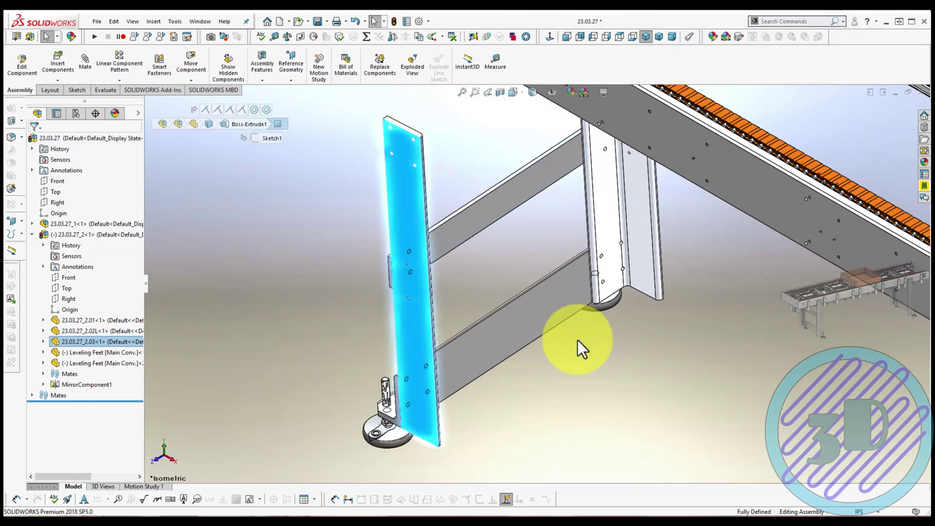
{"action": "left_click", "coordinate": [640, 222]}
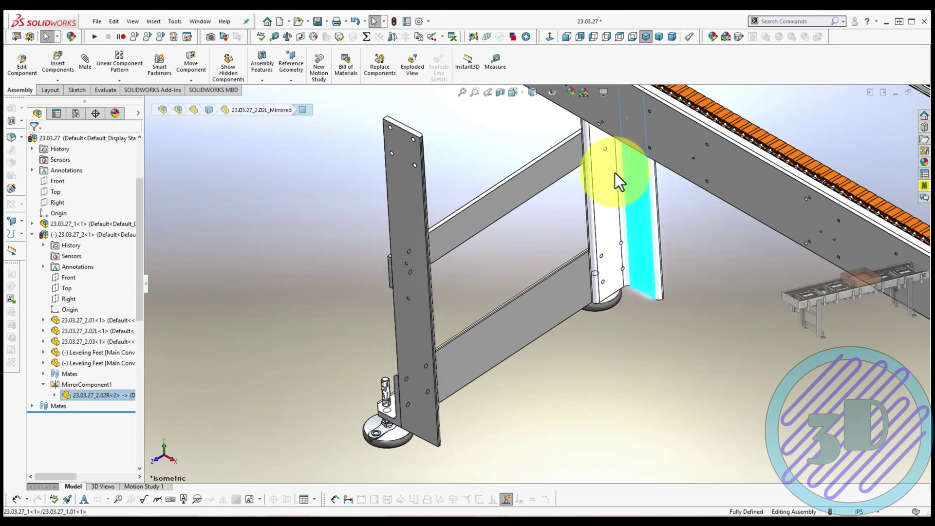
{"action": "left_click", "coordinate": [602, 211]}
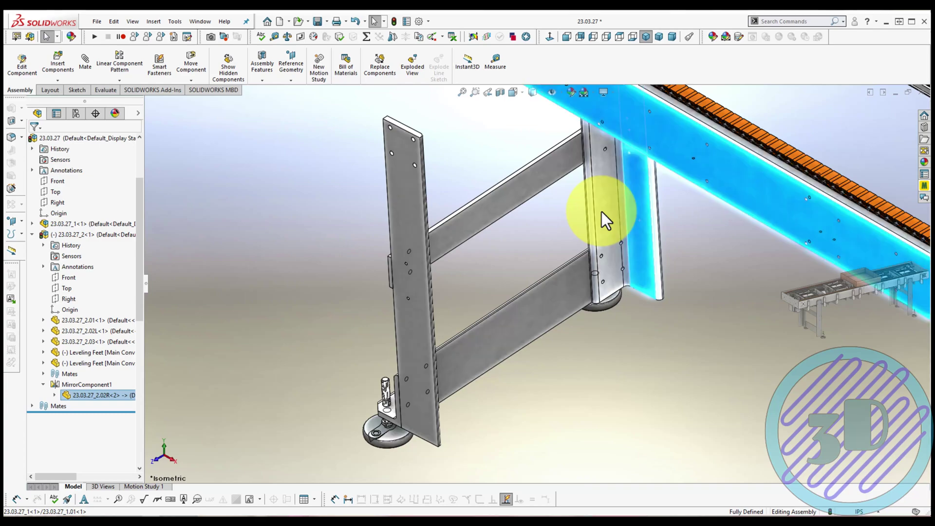
{"action": "middle_click_drag", "start_coordinate": [602, 211], "coordinate": [427, 211]}
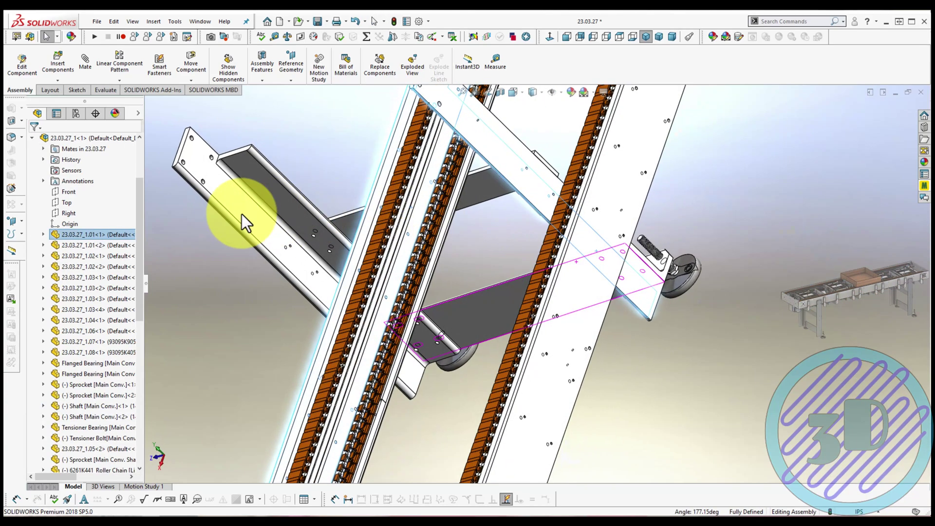
{"action": "left_click", "coordinate": [242, 215]}
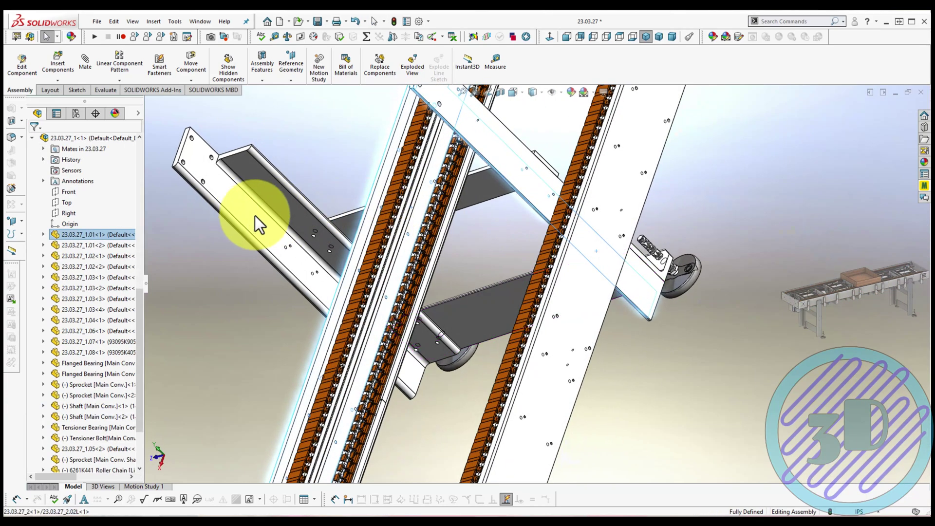
{"action": "left_click", "coordinate": [591, 256], "text": "ctrl"}
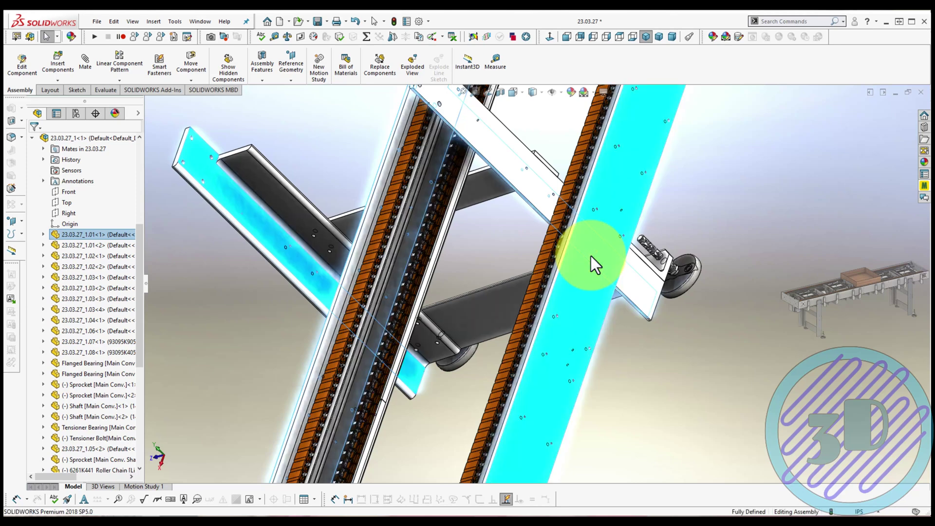
{"action": "left_click", "coordinate": [618, 245]}
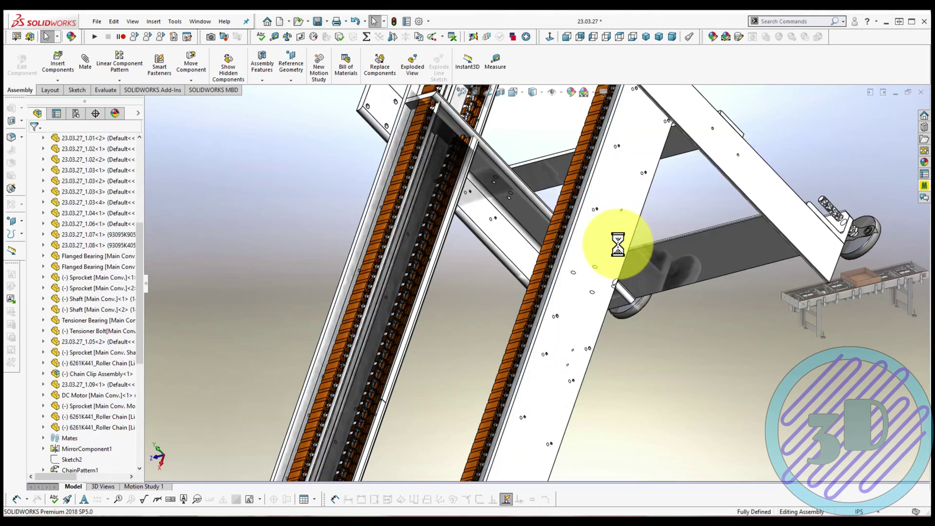
In Normal To view, move leg plate 2.02L up against the bed side
{"action": "left_click", "coordinate": [581, 232]}
{"action": "key", "text": "ctrl+8"}
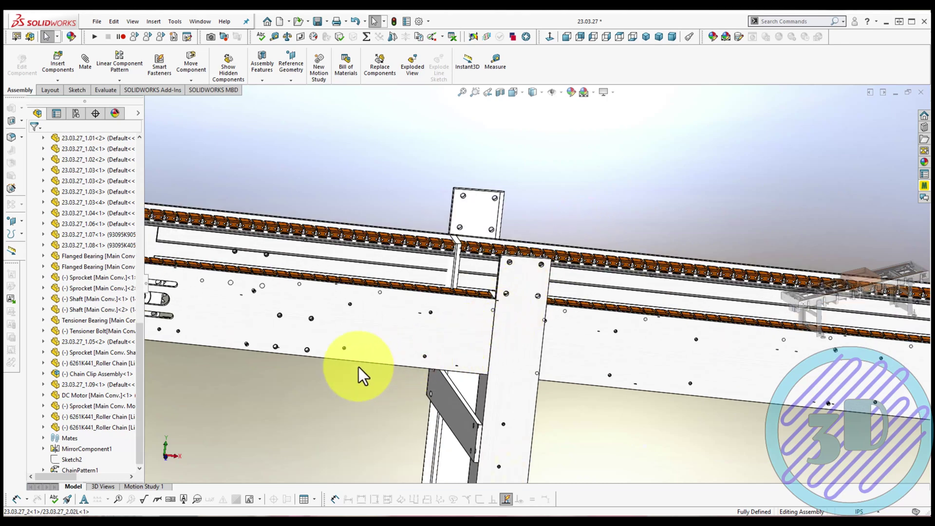
{"action": "mouse_move", "coordinate": [327, 356]}
{"action": "left_mouse_down"}
{"action": "mouse_move", "coordinate": [168, 429]}
{"action": "mouse_move", "coordinate": [121, 416]}
{"action": "left_mouse_up"}
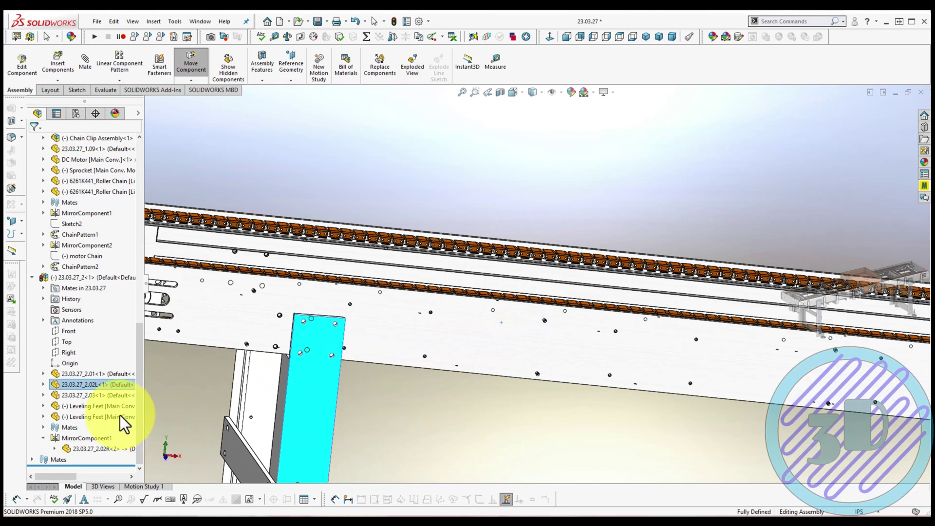
{"action": "key", "text": "Escape"}
{"action": "scroll", "coordinate": [353, 319], "scroll_direction": "down", "scroll_amount": 3}
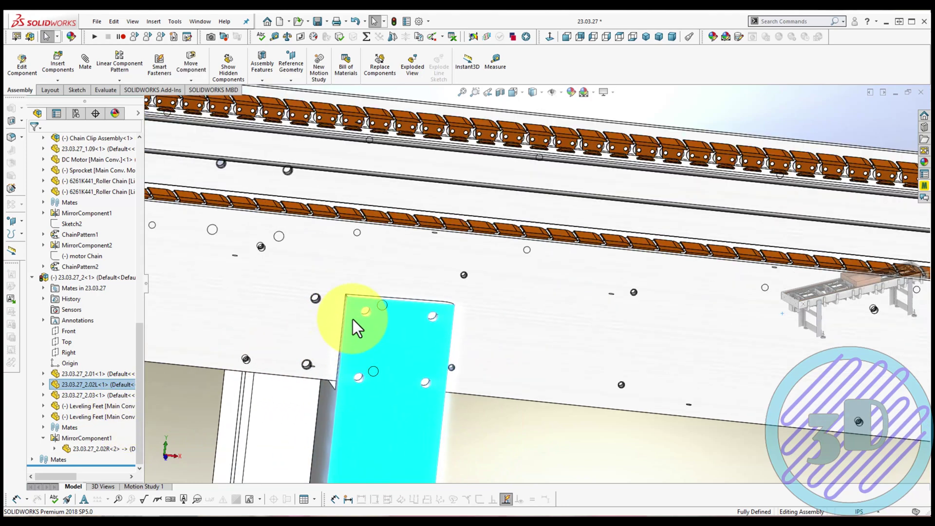
Mate a bed tapped hole concentric with the matching leg plate hole
{"action": "scroll", "coordinate": [353, 319], "scroll_direction": "down", "scroll_amount": 2}
{"action": "middle_click_drag", "start_coordinate": [353, 320], "coordinate": [356, 274]}
{"action": "left_click", "coordinate": [355, 272]}
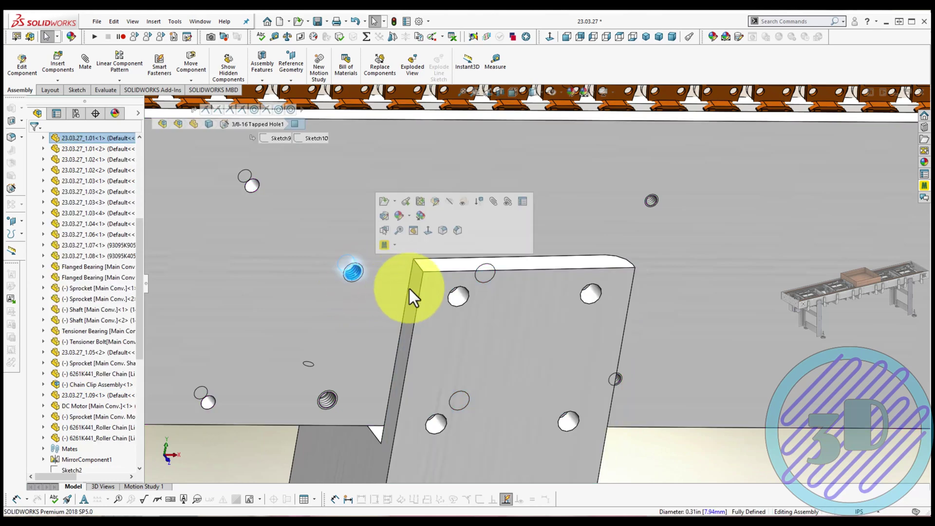
{"action": "left_click", "coordinate": [457, 298], "text": "ctrl"}
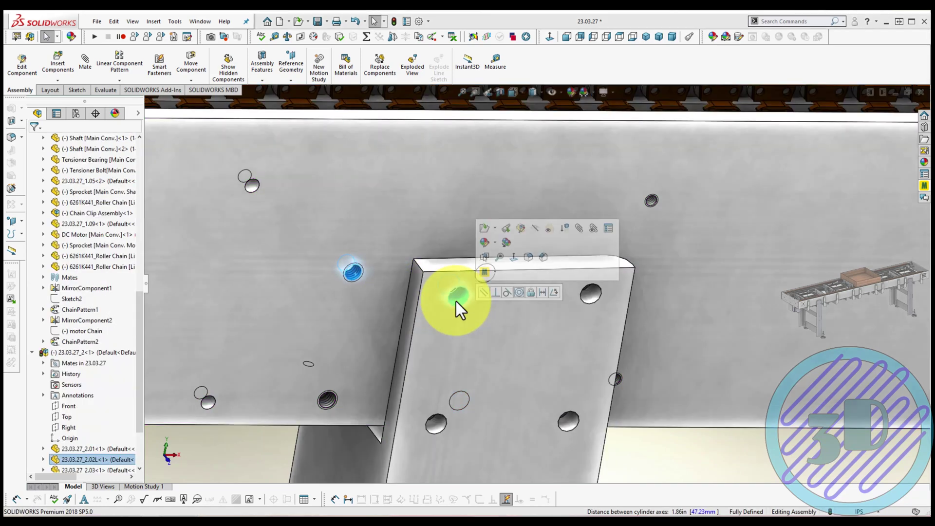
{"action": "left_click", "coordinate": [520, 293]}
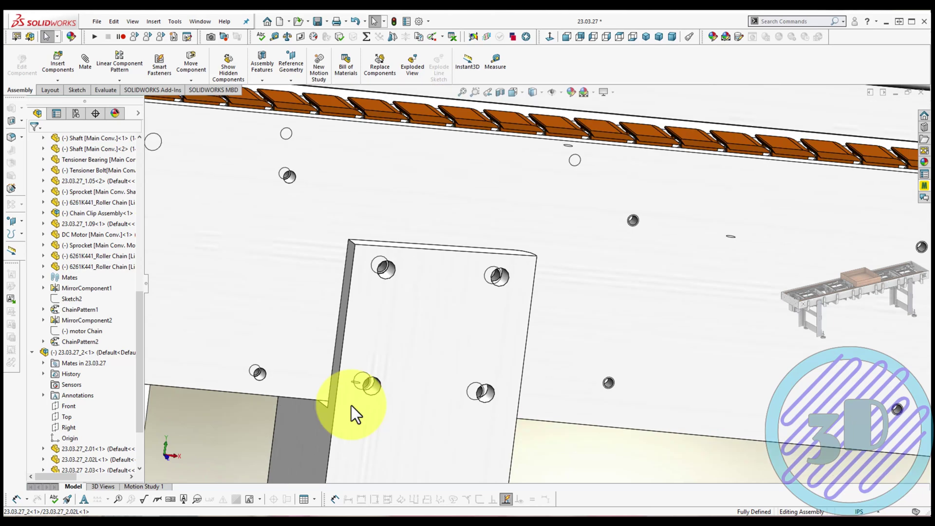
Add a second concentric mate aligning a leg bolt with a bed hole
{"action": "scroll", "coordinate": [379, 387], "scroll_direction": "down", "scroll_amount": 3}
{"action": "scroll", "coordinate": [423, 355], "scroll_direction": "down", "scroll_amount": 2}
{"action": "left_click", "coordinate": [422, 355]}
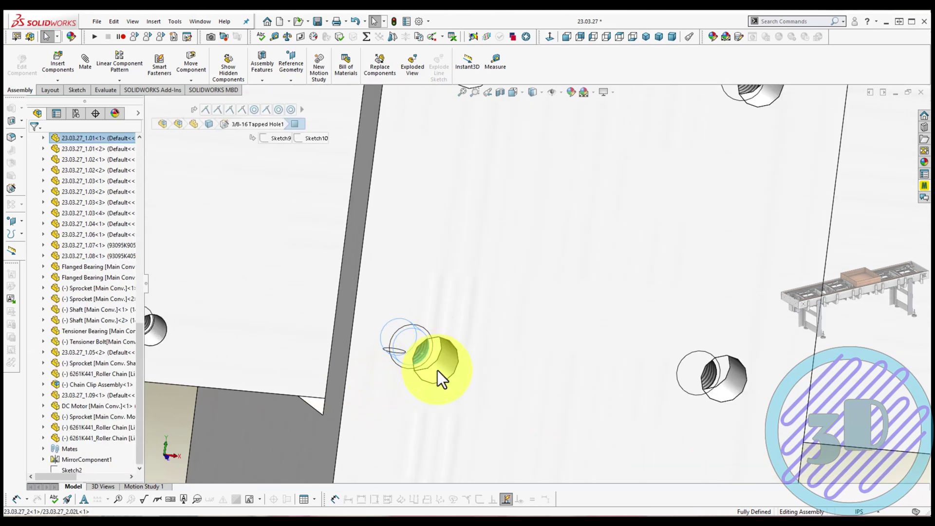
{"action": "left_click", "coordinate": [438, 371]}
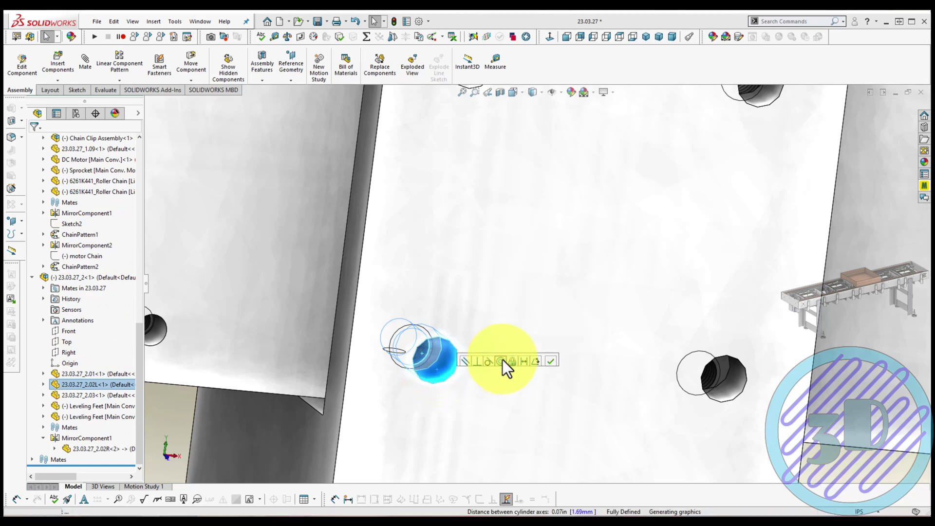
{"action": "left_click", "coordinate": [551, 361]}
{"action": "left_click", "coordinate": [552, 359]}
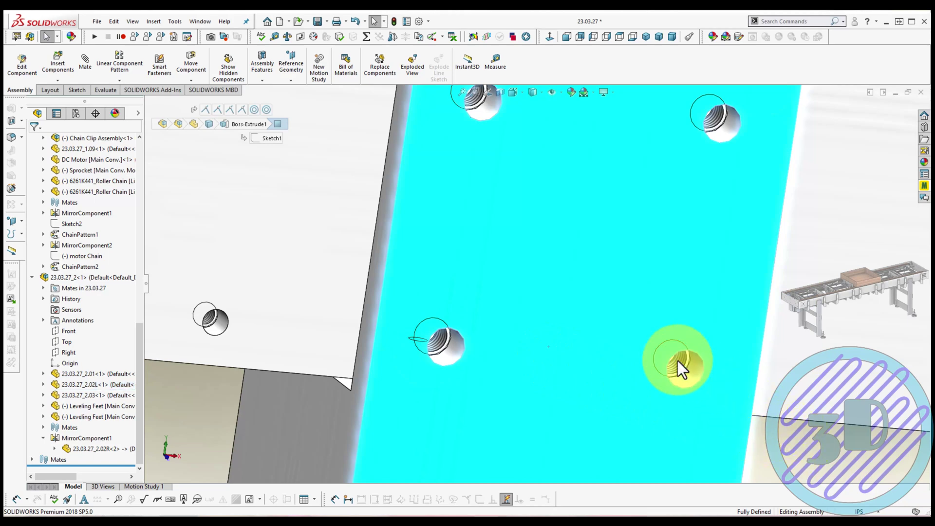
Show the 3/8-16 Tapped Hole's Ø0.375 dimensions and refit the view
{"action": "left_click", "coordinate": [678, 361]}
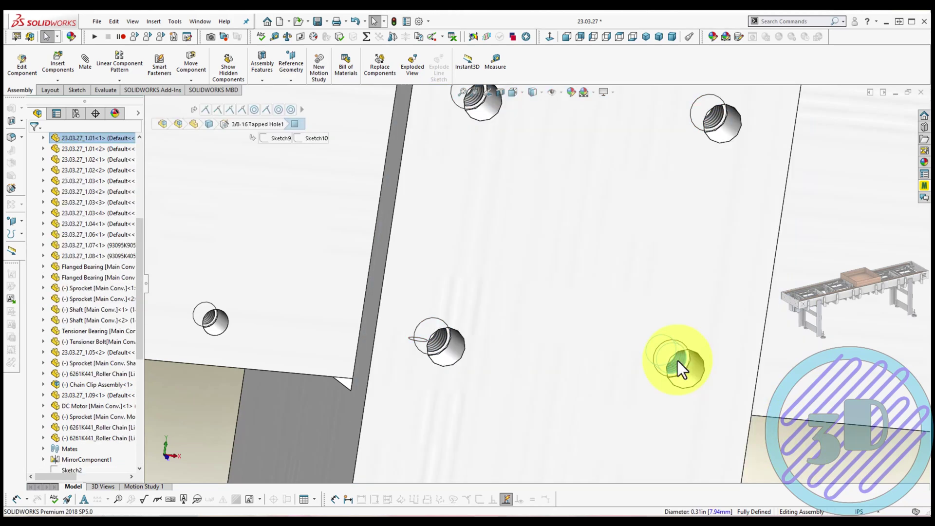
{"action": "double_click", "coordinate": [678, 360]}
{"action": "key", "text": "z"}
{"action": "key", "text": "ctrl+shift+z"}
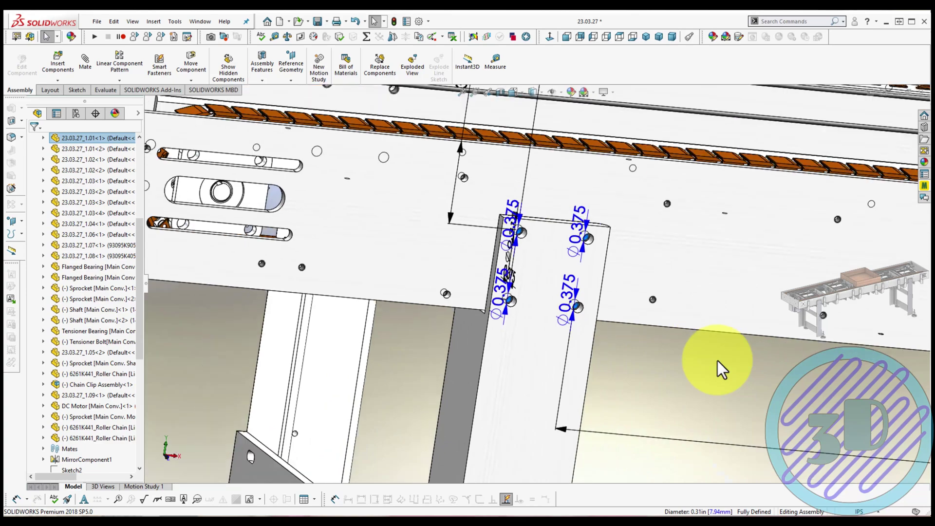
Add 81.5 and 2.5 in the calculator to get the 84 in leg spacing
{"action": "scroll", "coordinate": [717, 360], "scroll_direction": "up", "scroll_amount": 2}
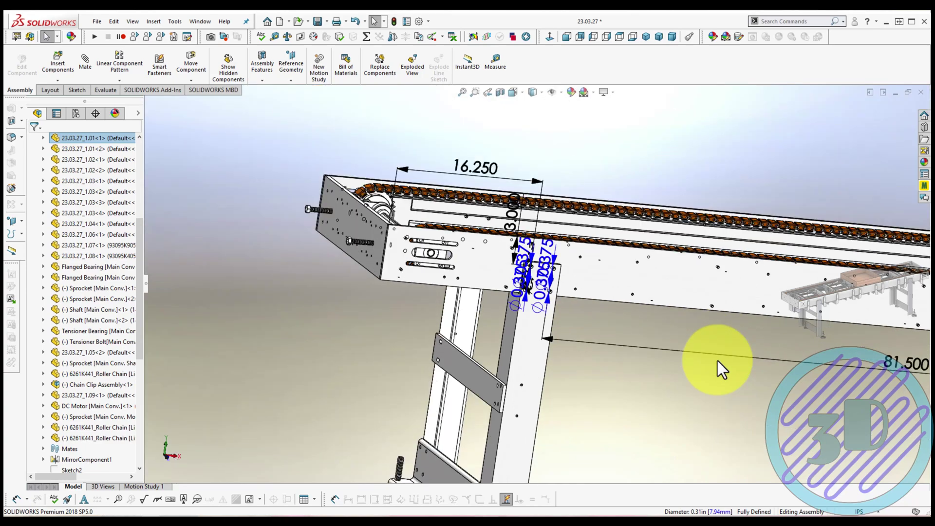
{"action": "scroll", "coordinate": [717, 360], "scroll_direction": "up", "scroll_amount": 3}
{"action": "scroll", "coordinate": [789, 292], "scroll_direction": "down", "scroll_amount": 5}
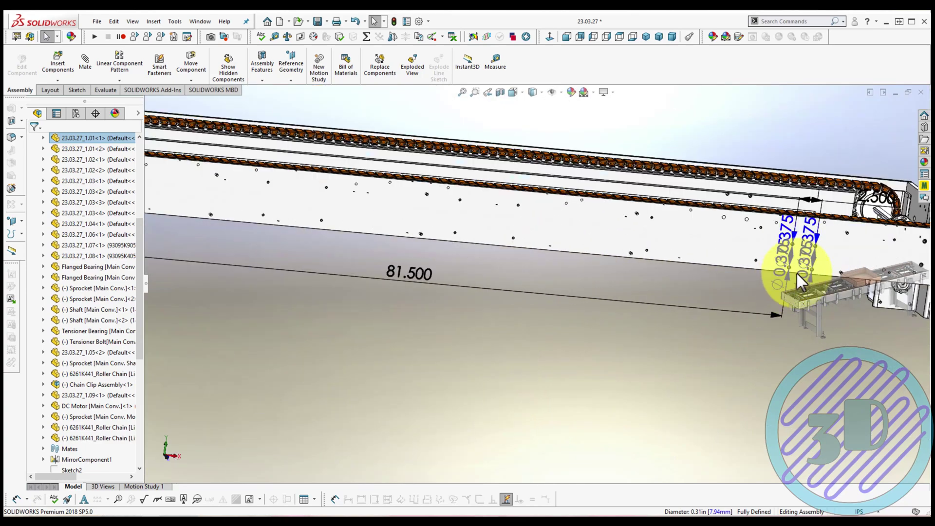
{"action": "scroll", "coordinate": [797, 274], "scroll_direction": "down", "scroll_amount": 2}
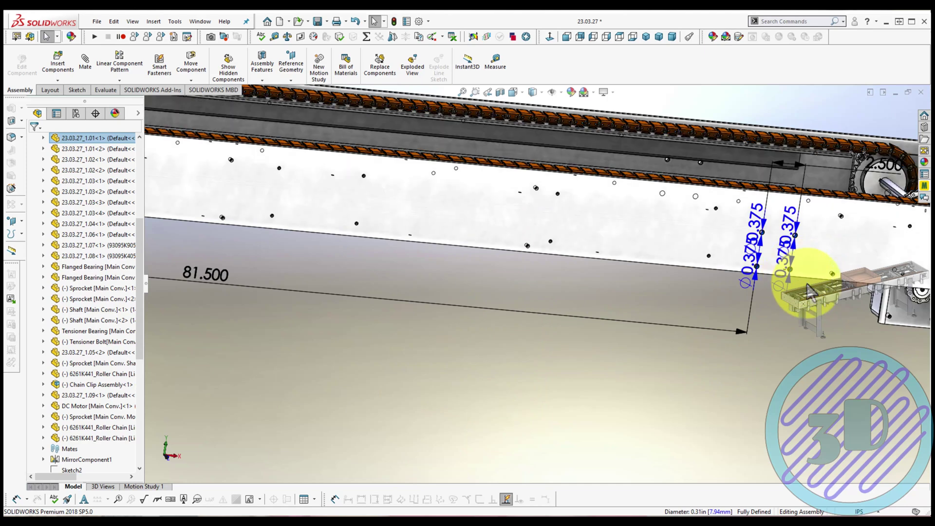
{"action": "key", "text": "XF86Calculator"}
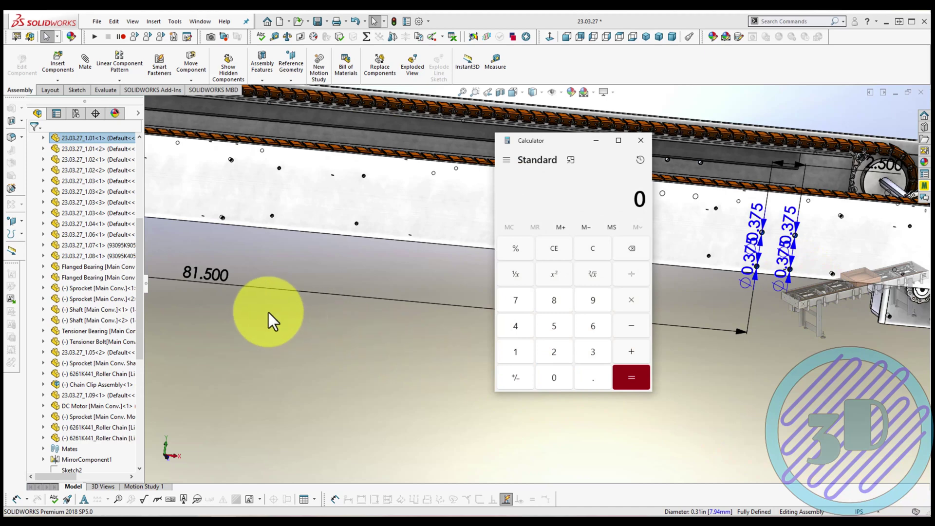
{"action": "type", "text": "5"}
{"action": "type", "text": "5"}
{"action": "key", "text": "Return"}
{"action": "left_click", "coordinate": [641, 142]}
Hide the dimensions, orbit to the far leg, and start a Linear Component Pattern
{"action": "left_click", "coordinate": [587, 369]}
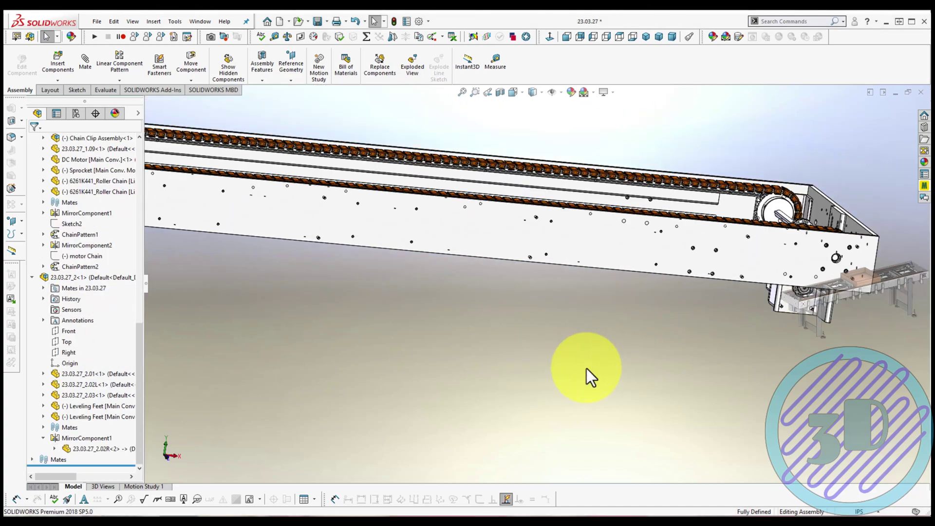
{"action": "middle_click_drag", "start_coordinate": [587, 368], "coordinate": [368, 352]}
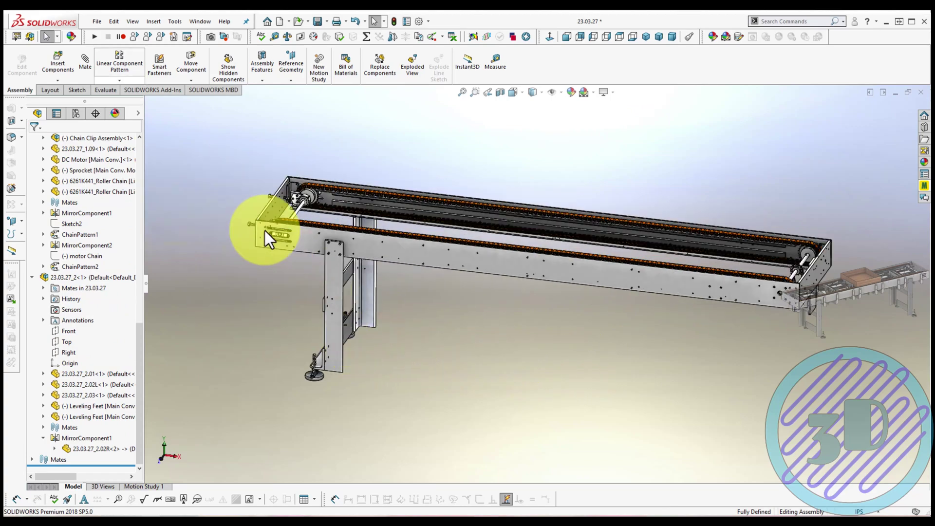
{"action": "left_click", "coordinate": [124, 63]}
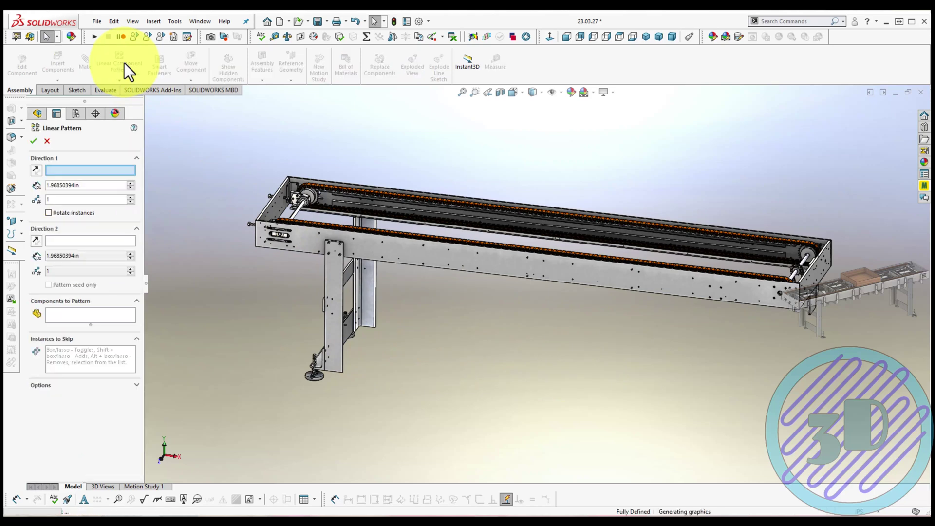
Pattern the leg along the bed's bottom edge at 84 in spacing, 2 instances
{"action": "left_click", "coordinate": [409, 265]}
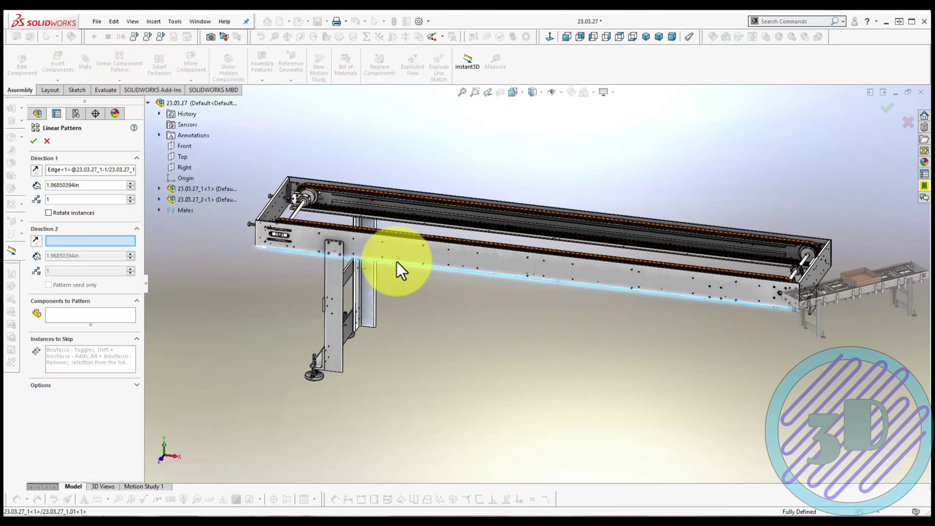
{"action": "left_click_drag", "start_coordinate": [94, 185], "coordinate": [23, 186]}
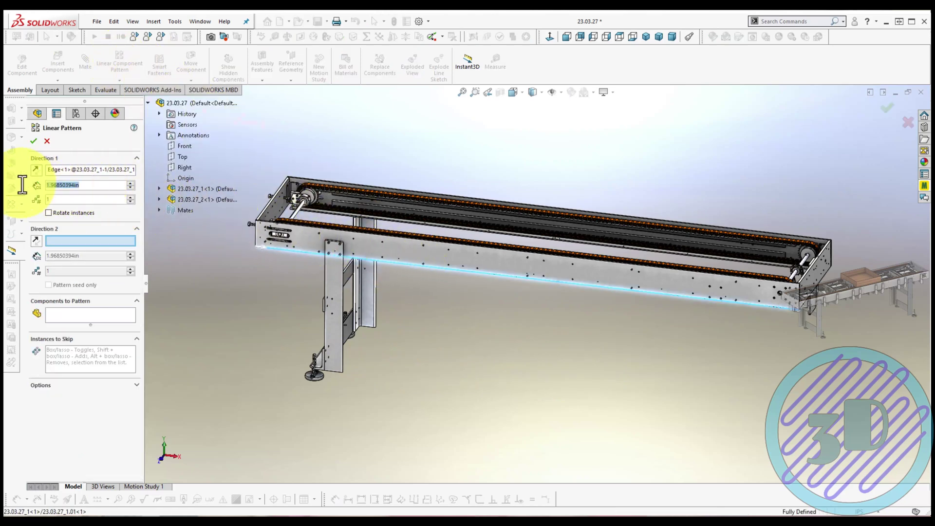
{"action": "type", "text": "84"}
{"action": "key", "text": "Tab"}
{"action": "type", "text": "2"}
{"action": "left_click", "coordinate": [75, 315]}
{"action": "left_click", "coordinate": [332, 350]}
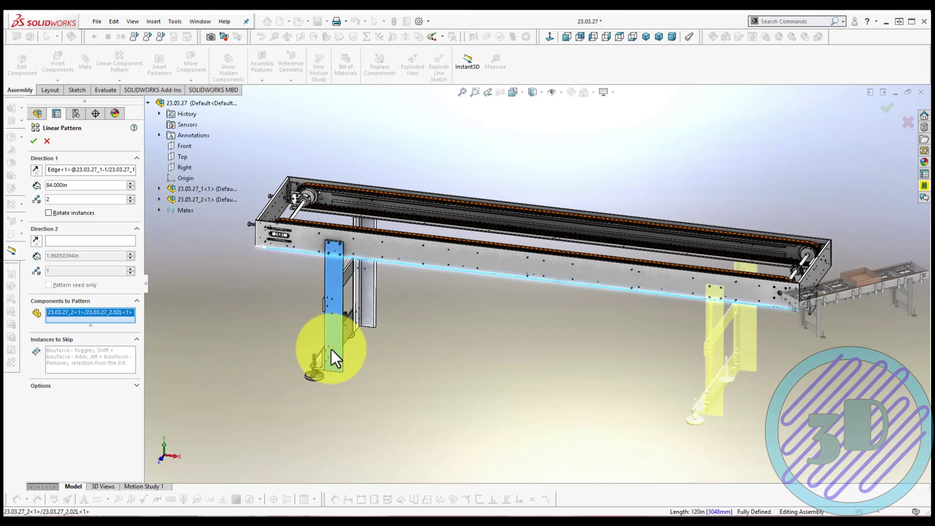
{"action": "scroll", "coordinate": [331, 350], "scroll_direction": "down", "scroll_amount": 3}
{"action": "scroll", "coordinate": [331, 350], "scroll_direction": "down", "scroll_amount": 3}
{"action": "scroll", "coordinate": [331, 350], "scroll_direction": "down", "scroll_amount": 3}
{"action": "middle_click_drag", "start_coordinate": [331, 350], "coordinate": [331, 349]}
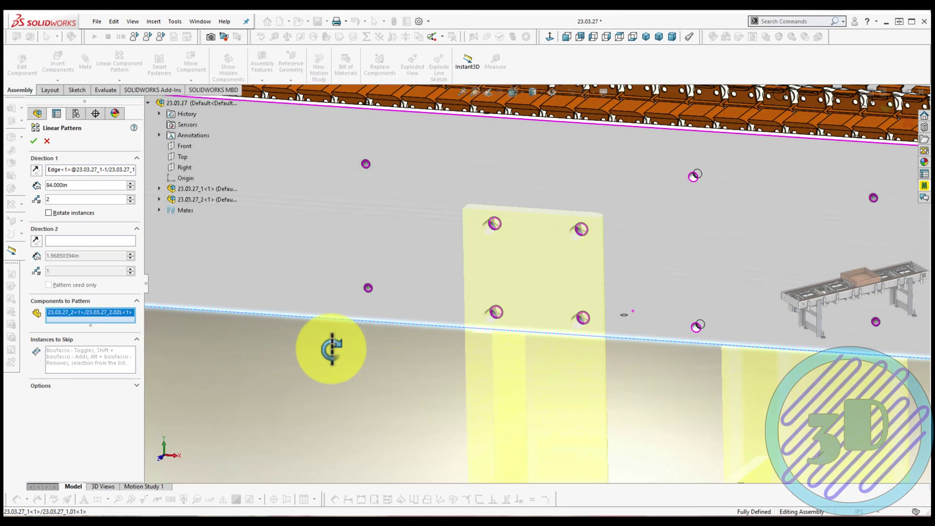
{"action": "scroll", "coordinate": [331, 350], "scroll_direction": "up", "scroll_amount": 3}
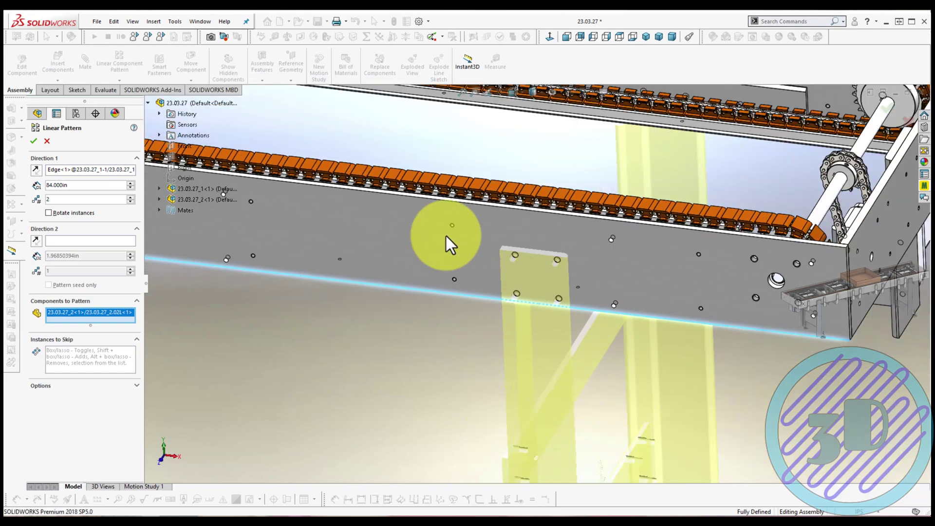
{"action": "left_click", "coordinate": [648, 36]}
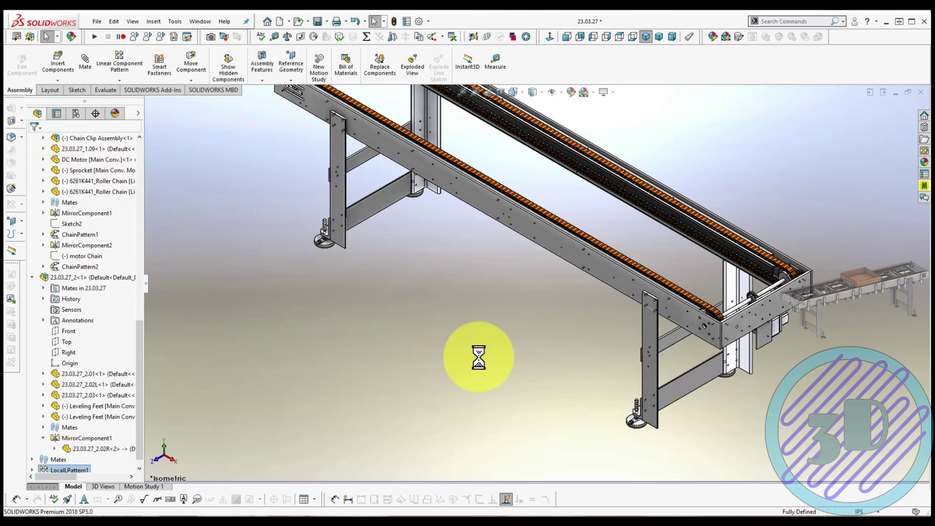
Return to isometric view and save the assembly with both leg sets
{"action": "scroll", "coordinate": [534, 364], "scroll_direction": "up", "scroll_amount": 2}
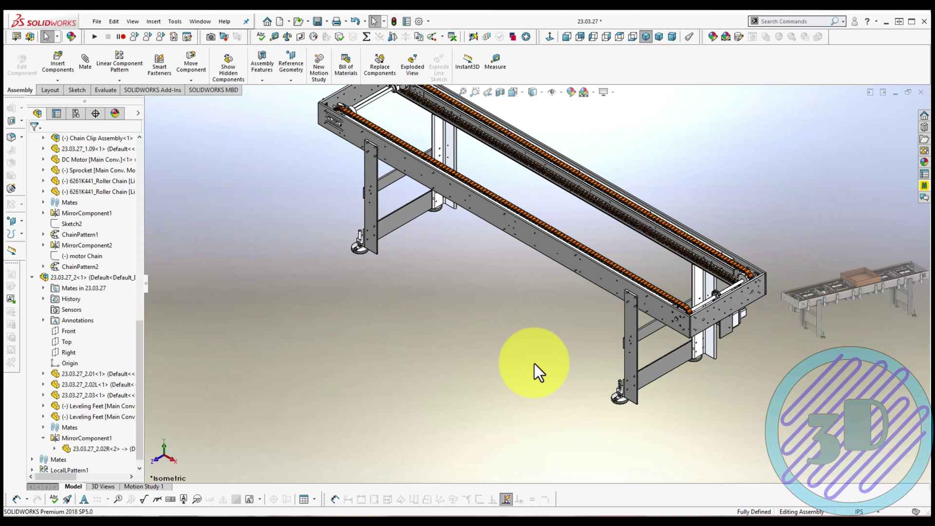
{"action": "middle_click_drag", "start_coordinate": [535, 364], "coordinate": [534, 363]}
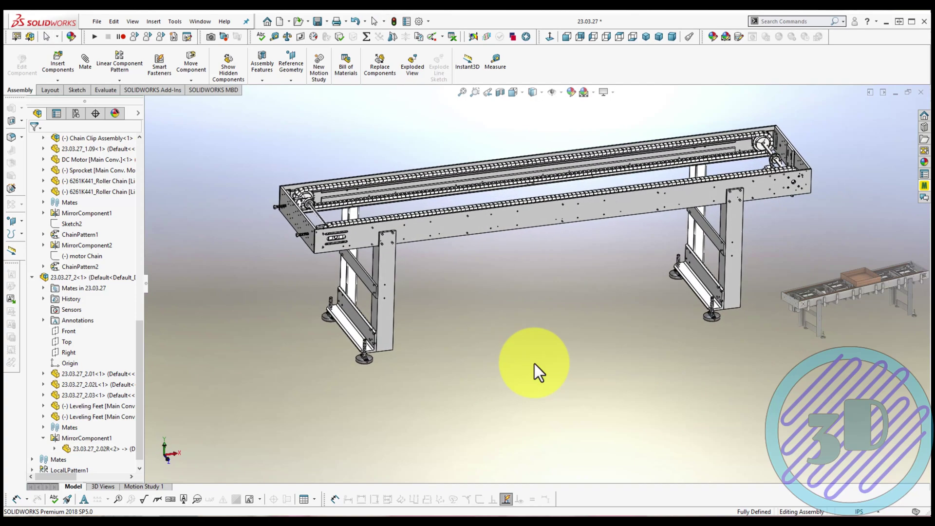
{"action": "key", "text": "Escape"}
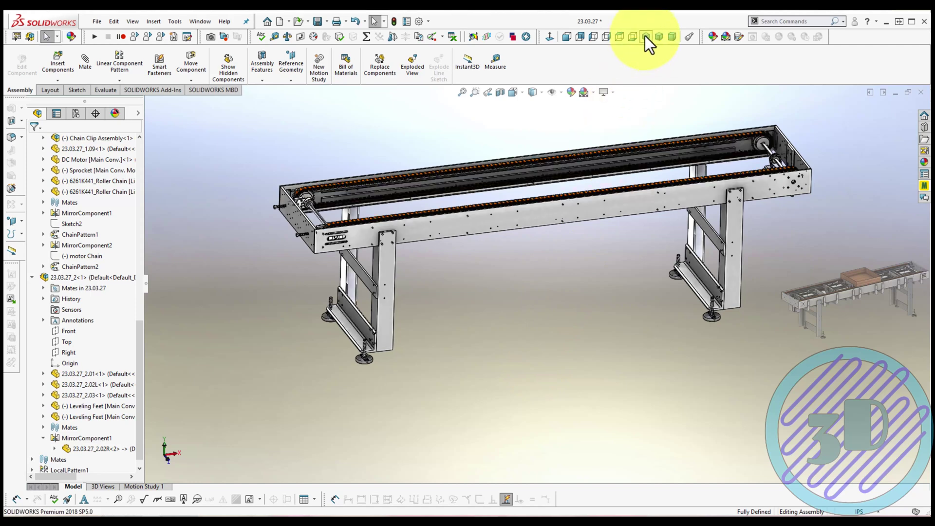
{"action": "left_click", "coordinate": [646, 36]}
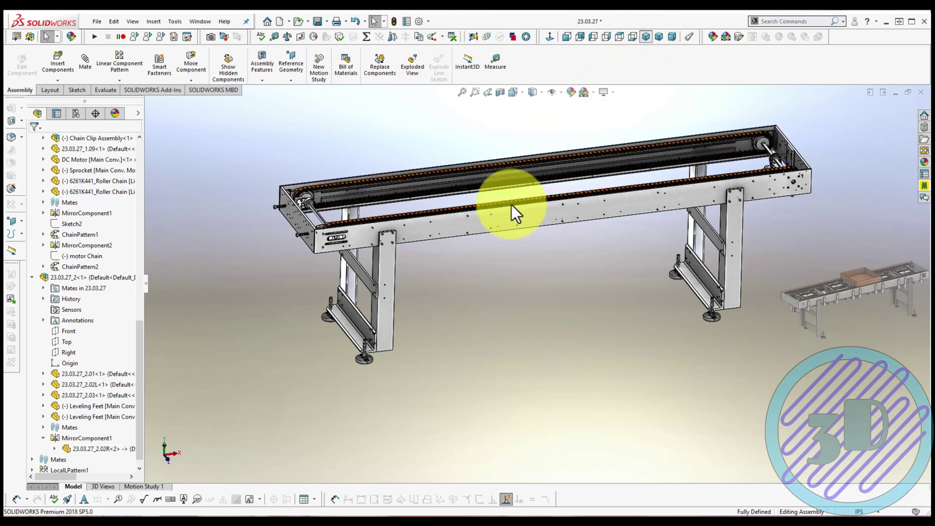
{"action": "left_click", "coordinate": [317, 21]}
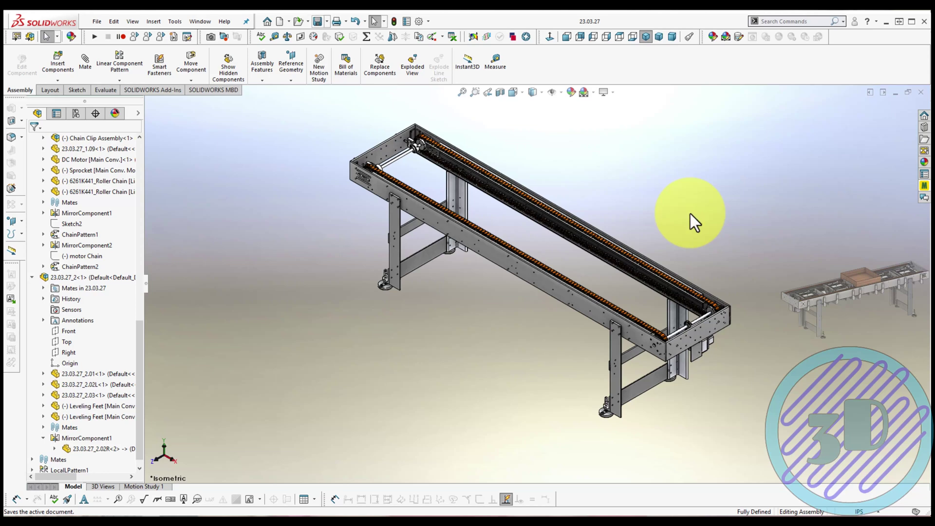
{"action": "key", "text": "alt+Tab"}
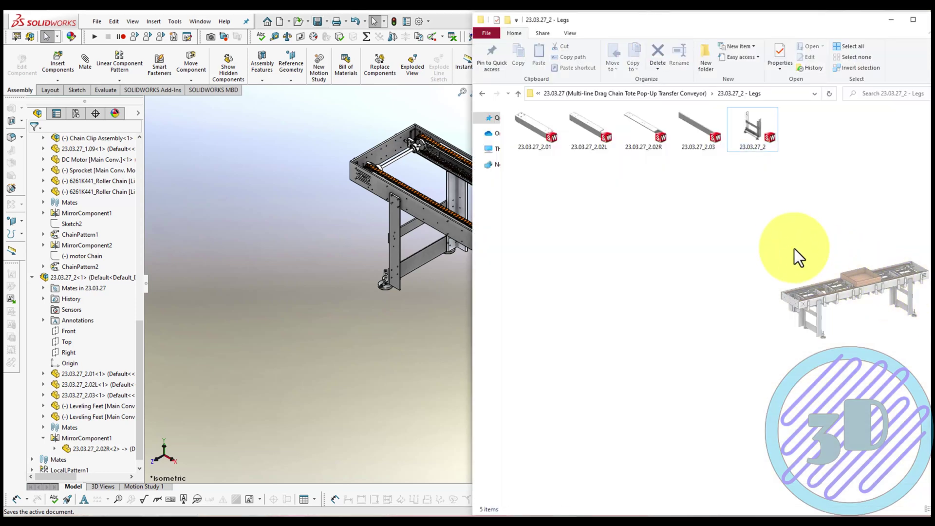
Insert the pop-up unit assembly from the 23.03.27_3 - Pop-Up folder
{"action": "left_click", "coordinate": [678, 91]}
{"action": "left_click", "coordinate": [553, 155]}
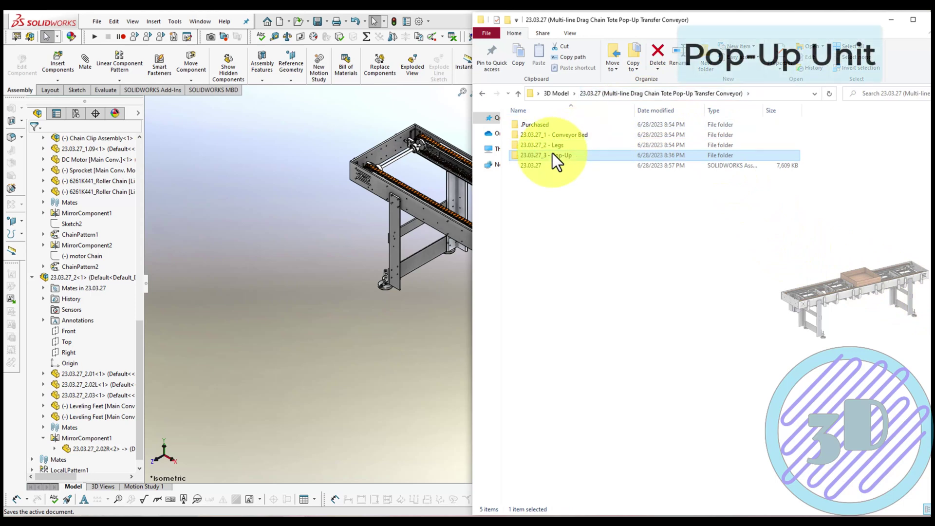
{"action": "double_click", "coordinate": [553, 155]}
{"action": "left_click", "coordinate": [922, 266]}
{"action": "left_click_drag", "start_coordinate": [913, 255], "coordinate": [378, 328]}
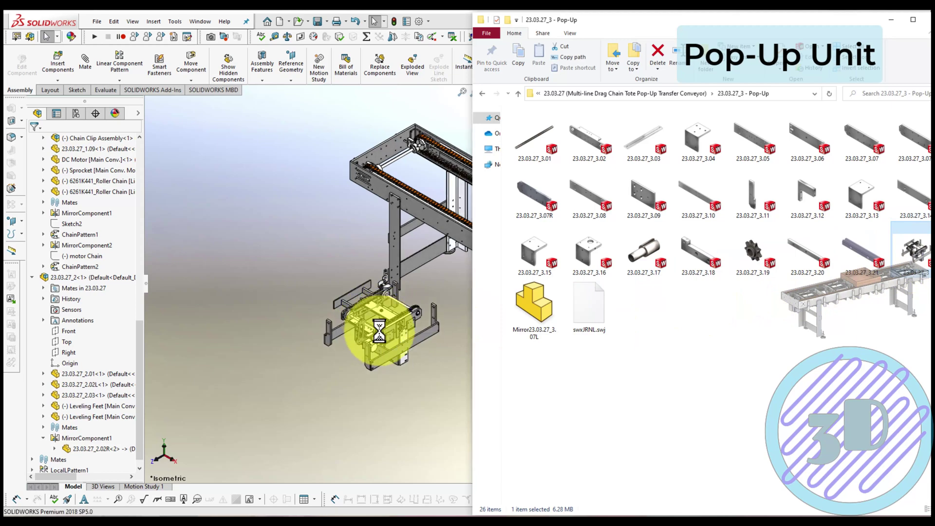
{"action": "left_click", "coordinate": [379, 328]}
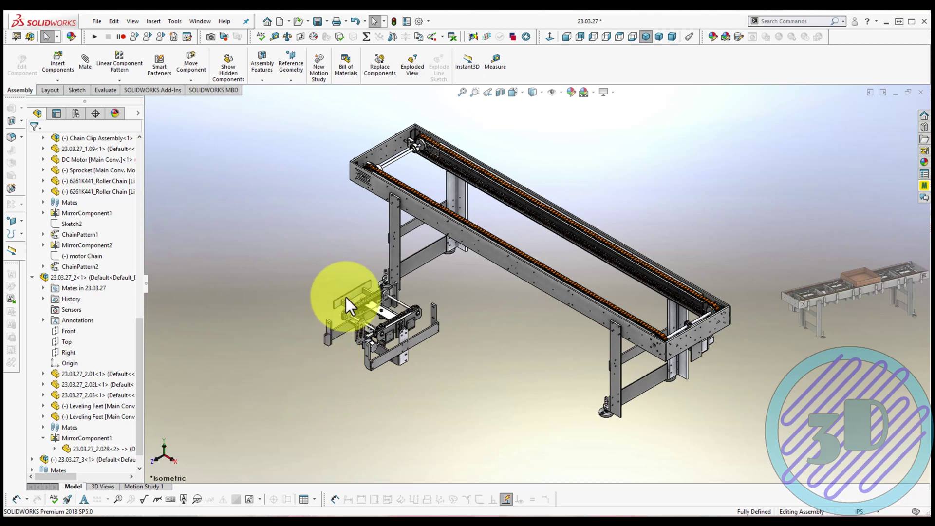
Drop the pop-up unit near the leg and change the display of the selected side rail
{"action": "left_click", "coordinate": [346, 298]}
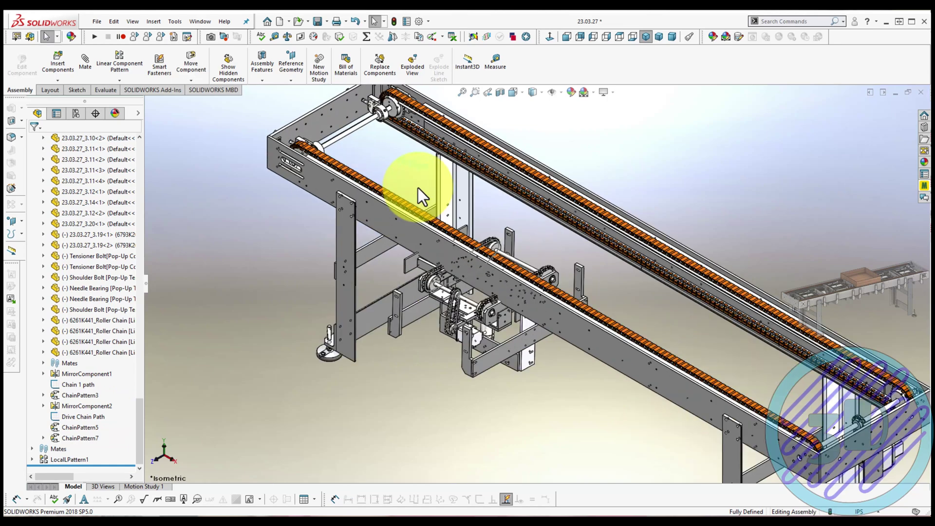
{"action": "left_click", "coordinate": [510, 247]}
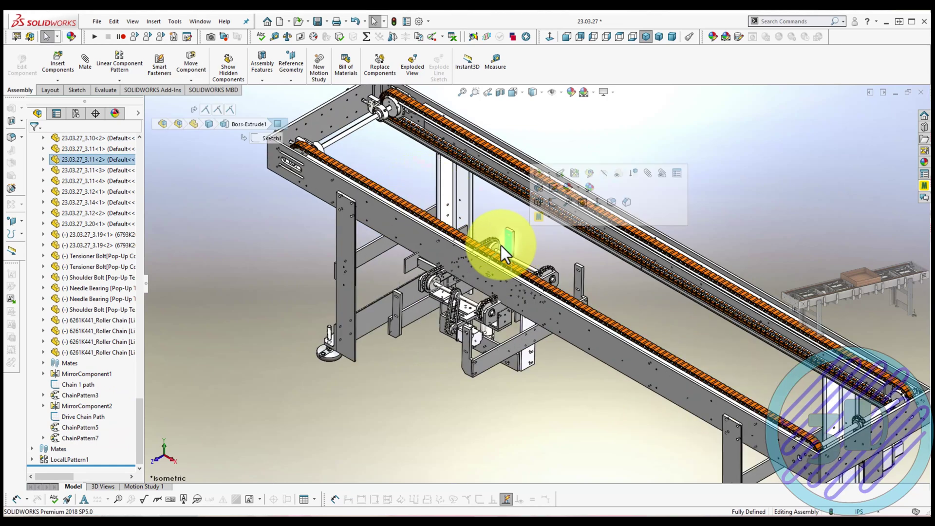
{"action": "left_click", "coordinate": [420, 239], "text": "ctrl"}
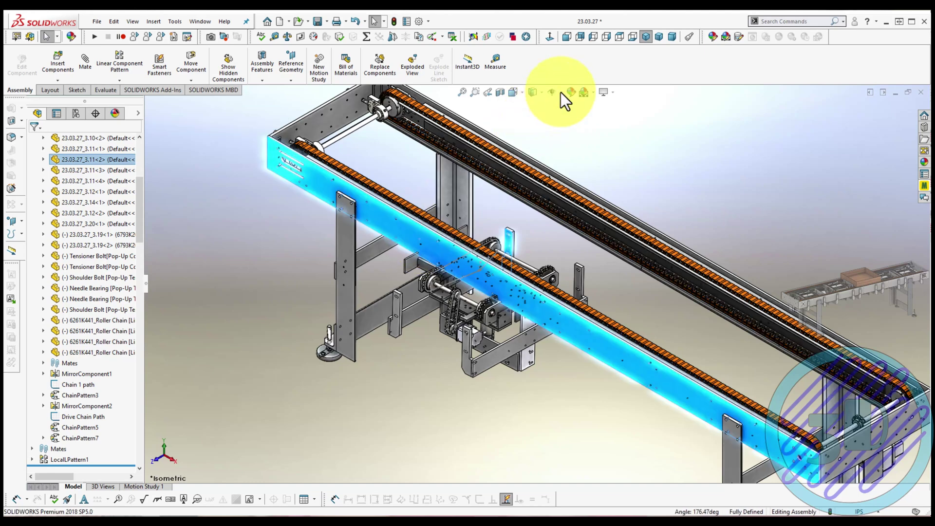
{"action": "left_click", "coordinate": [561, 92]}
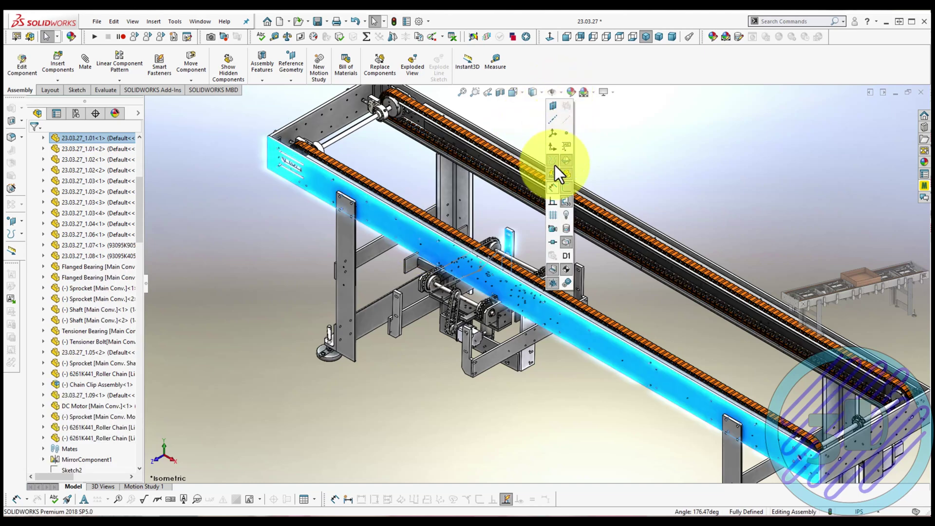
{"action": "left_click", "coordinate": [564, 175]}
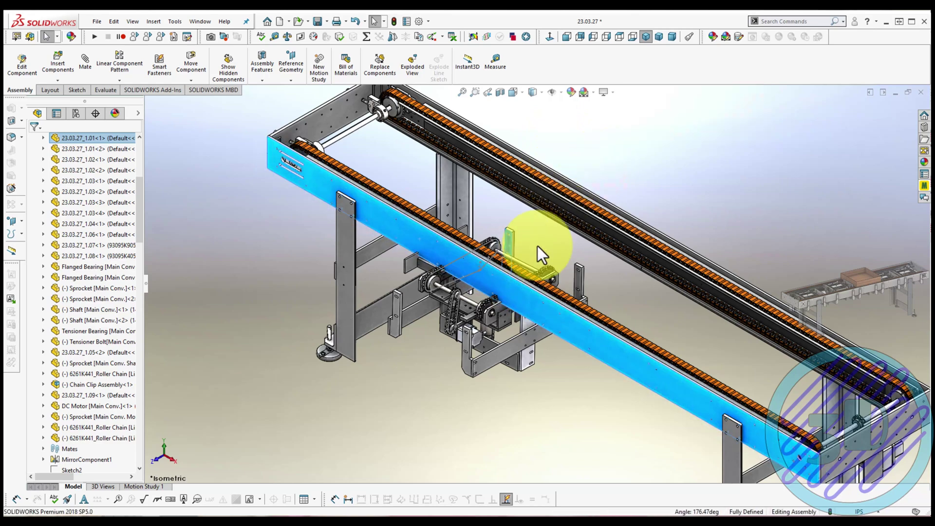
{"action": "left_click", "coordinate": [428, 385]}
Check a sketch line's length, then select the conveyor's long side frame
{"action": "scroll", "coordinate": [467, 262], "scroll_direction": "down", "scroll_amount": 5}
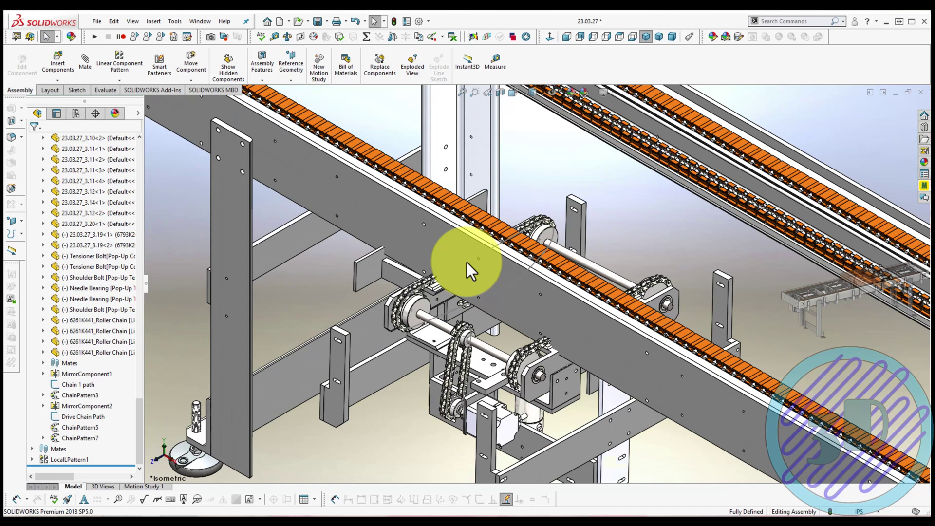
{"action": "left_click", "coordinate": [468, 262]}
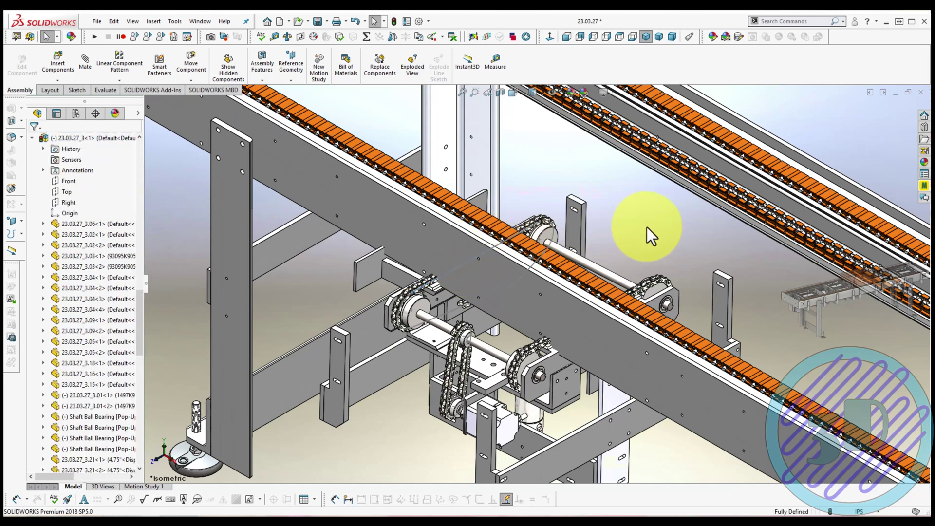
{"action": "scroll", "coordinate": [647, 227], "scroll_direction": "up", "scroll_amount": 3}
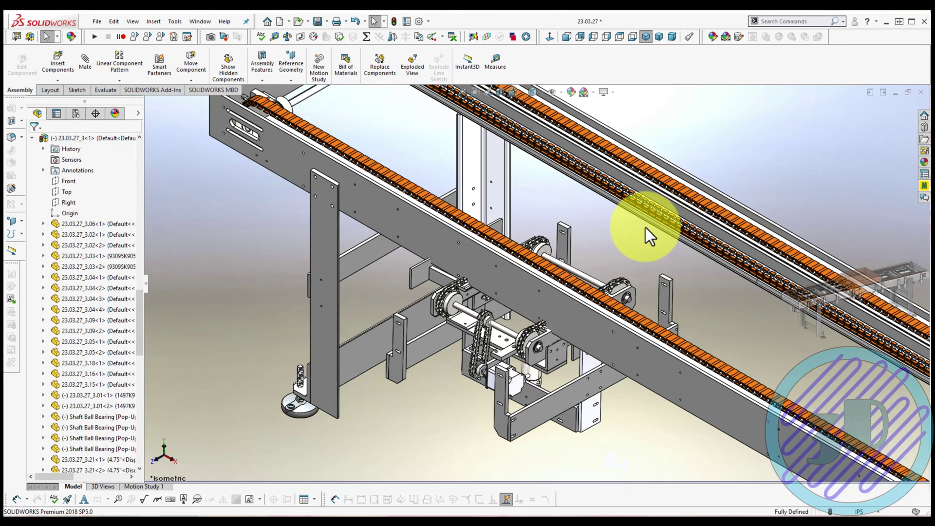
{"action": "left_click", "coordinate": [560, 239]}
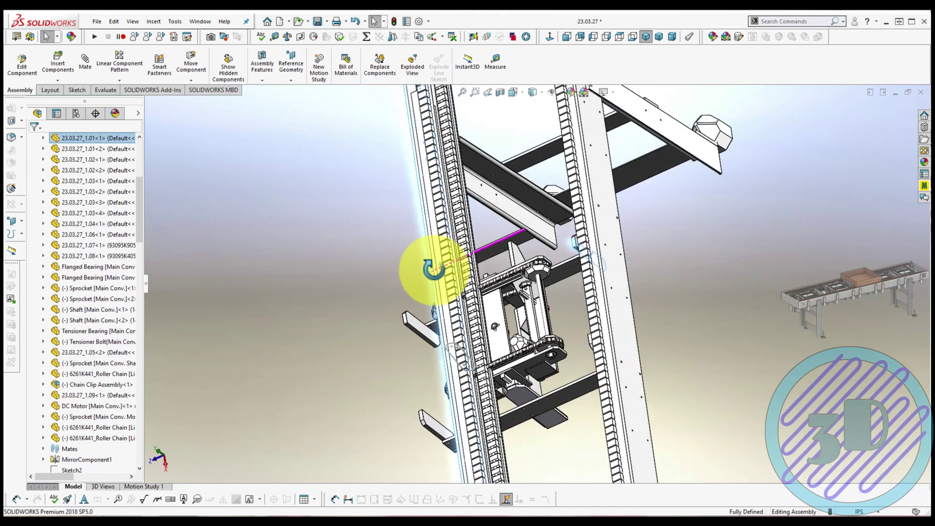
Place the small bracket on the vertical frame beam and show the conveyor in isometric view
{"action": "middle_click_drag", "start_coordinate": [441, 250], "coordinate": [417, 323]}
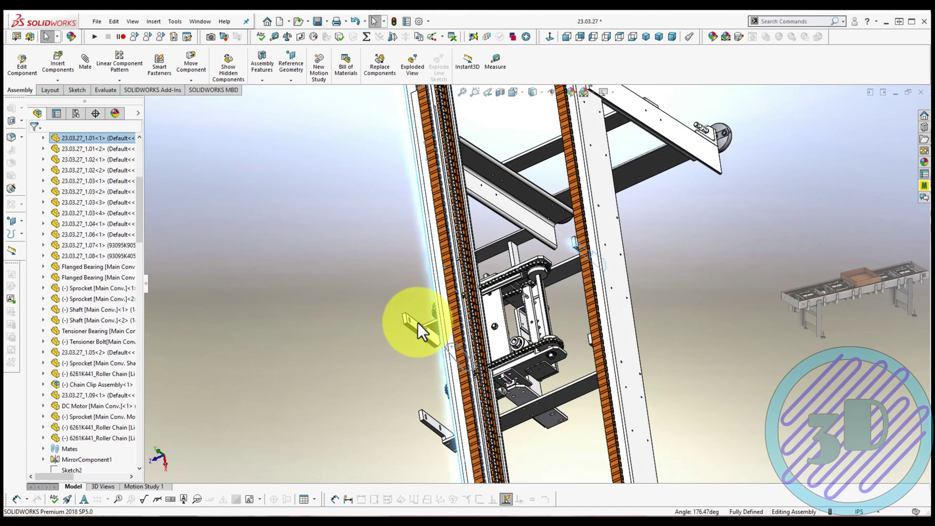
{"action": "left_click", "coordinate": [417, 325]}
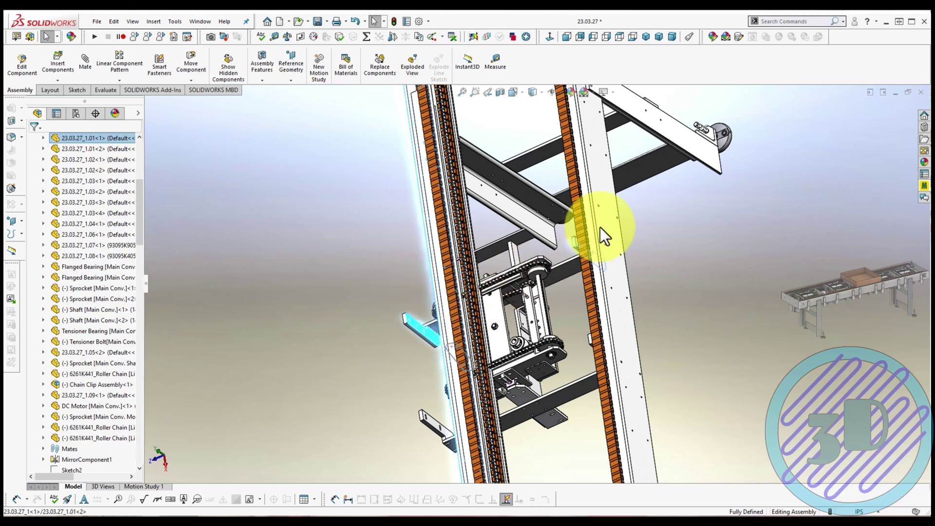
{"action": "left_click", "coordinate": [600, 227], "text": "ctrl"}
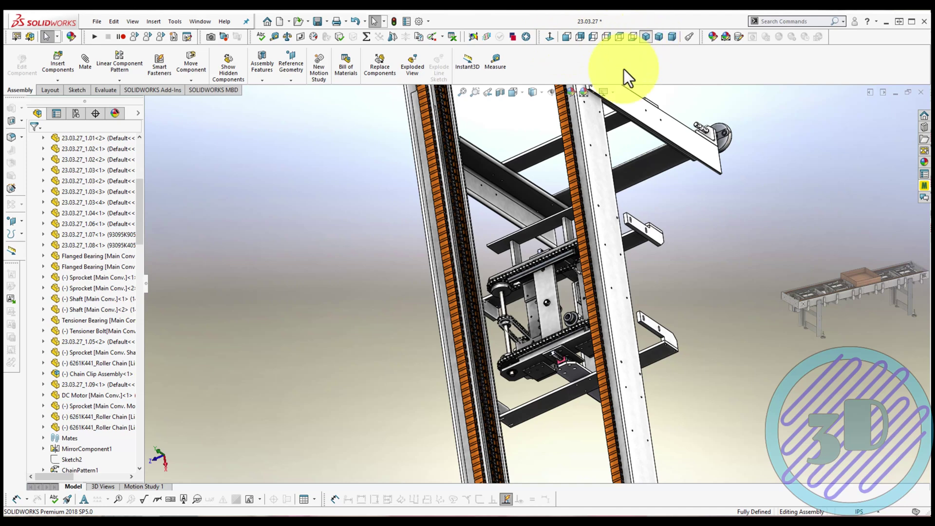
{"action": "key", "text": "ctrl+7"}
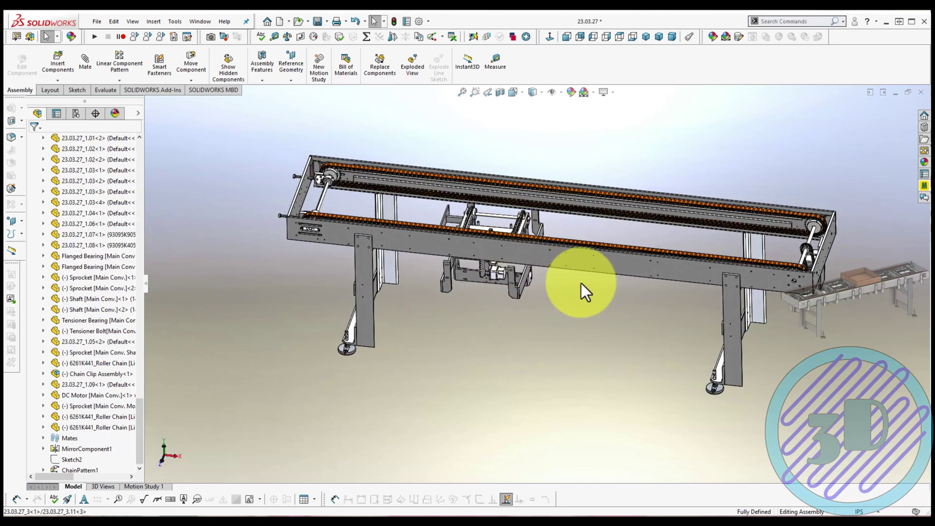
{"action": "mouse_move", "coordinate": [608, 287]}
{"action": "left_mouse_down"}
{"action": "mouse_move", "coordinate": [639, 279]}
{"action": "mouse_move", "coordinate": [874, 295]}
{"action": "mouse_move", "coordinate": [876, 306]}
{"action": "left_mouse_up"}
Raise the leg bracket up along the side frame toward the tapped holes
{"action": "key", "text": "Escape"}
{"action": "scroll", "coordinate": [682, 264], "scroll_direction": "down", "scroll_amount": 3}
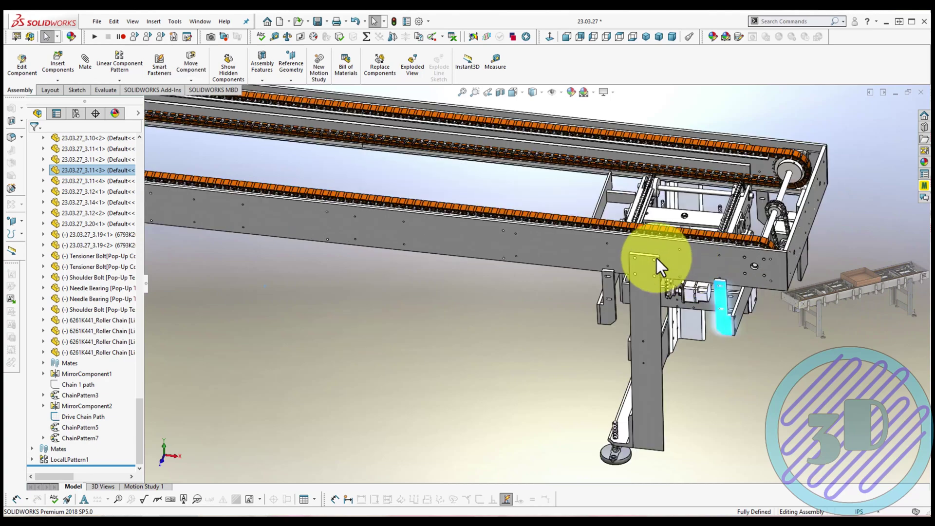
{"action": "scroll", "coordinate": [657, 258], "scroll_direction": "down", "scroll_amount": 3}
{"action": "scroll", "coordinate": [658, 258], "scroll_direction": "down", "scroll_amount": 2}
{"action": "middle_click_drag", "start_coordinate": [656, 258], "coordinate": [772, 326]}
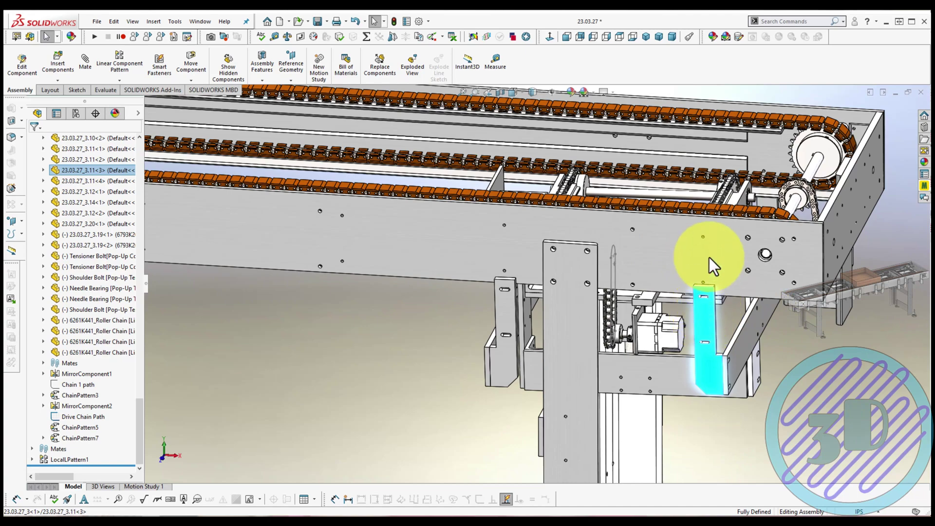
{"action": "middle_click_drag", "start_coordinate": [718, 254], "coordinate": [709, 220]}
{"action": "left_click_drag", "start_coordinate": [709, 220], "coordinate": [713, 211]}
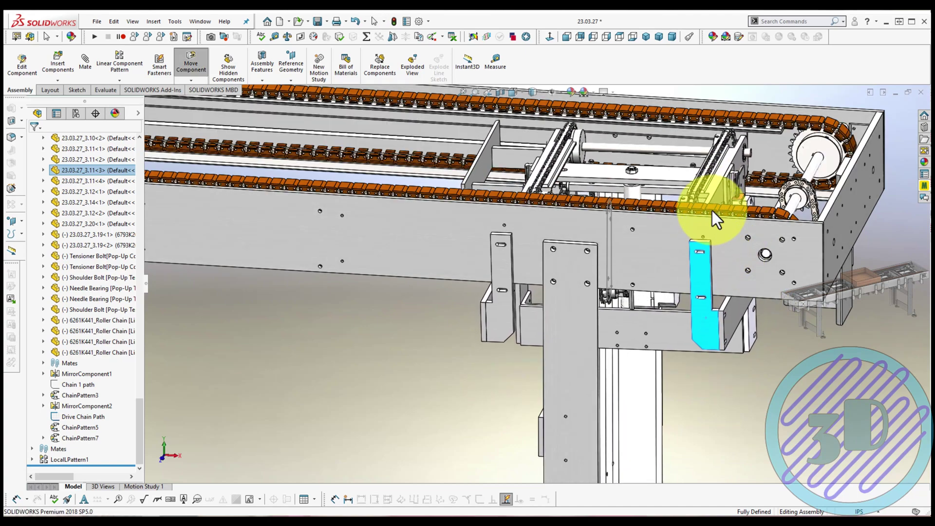
{"action": "scroll", "coordinate": [708, 211], "scroll_direction": "down", "scroll_amount": 10}
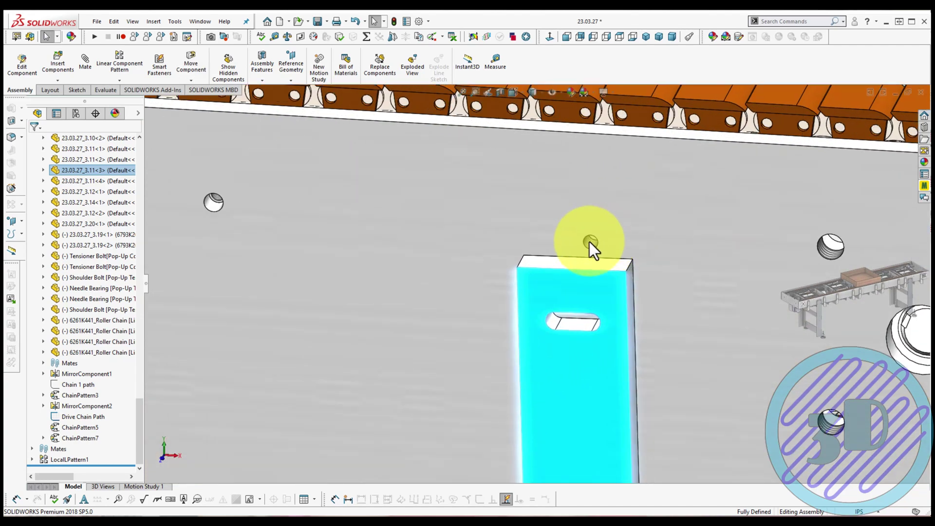
Mate the frame's tapped holes to the bracket's slot faces
{"action": "left_click", "coordinate": [590, 242]}
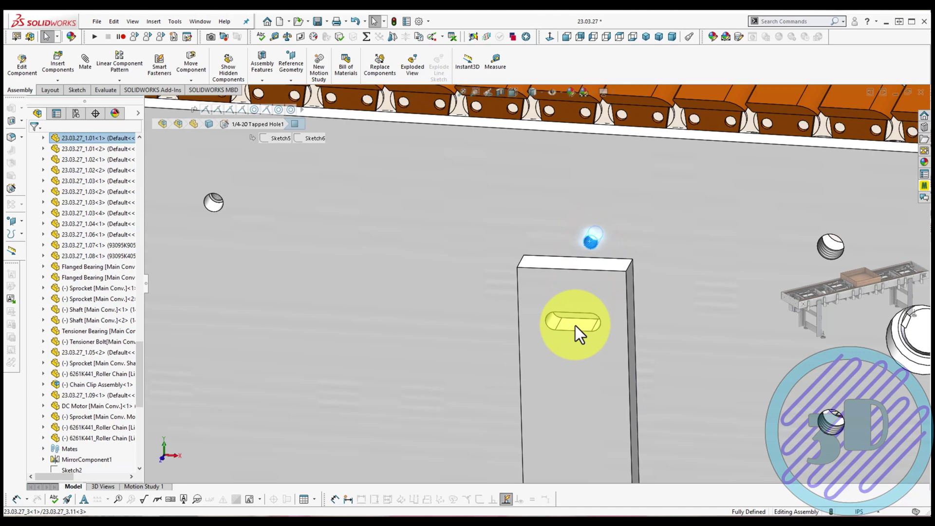
{"action": "left_click", "coordinate": [575, 325], "text": "ctrl"}
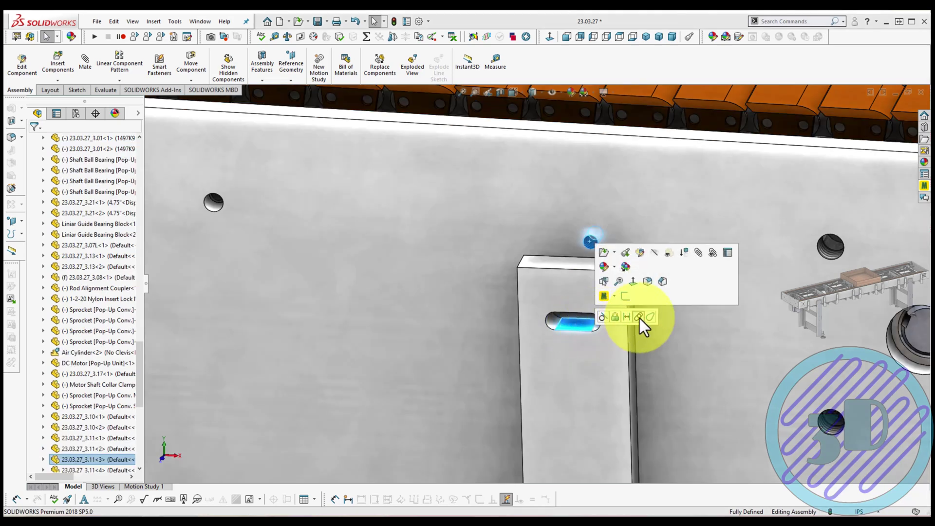
{"action": "left_click", "coordinate": [640, 318]}
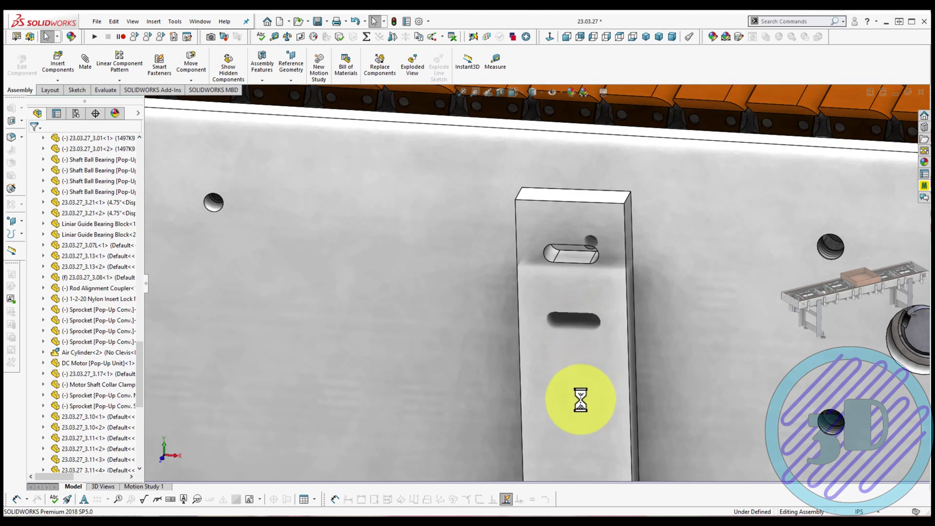
{"action": "scroll", "coordinate": [582, 403], "scroll_direction": "up", "scroll_amount": 3}
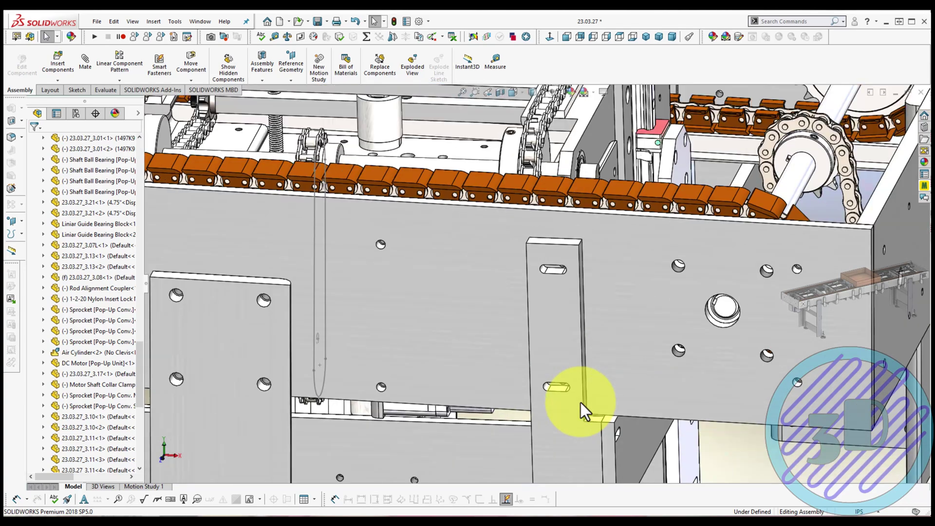
{"action": "scroll", "coordinate": [574, 387], "scroll_direction": "down", "scroll_amount": 2}
{"action": "scroll", "coordinate": [531, 298], "scroll_direction": "down", "scroll_amount": 5}
{"action": "left_click", "coordinate": [525, 285]}
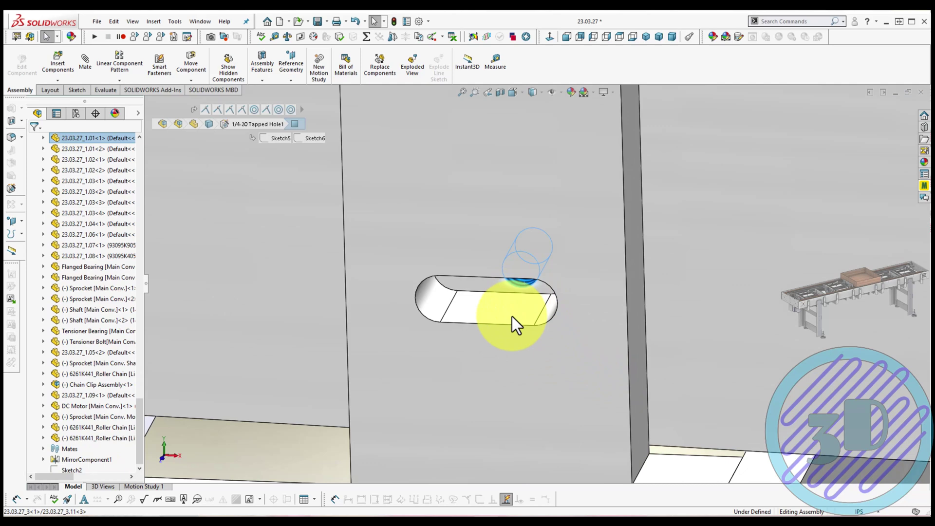
{"action": "left_click", "coordinate": [512, 316]}
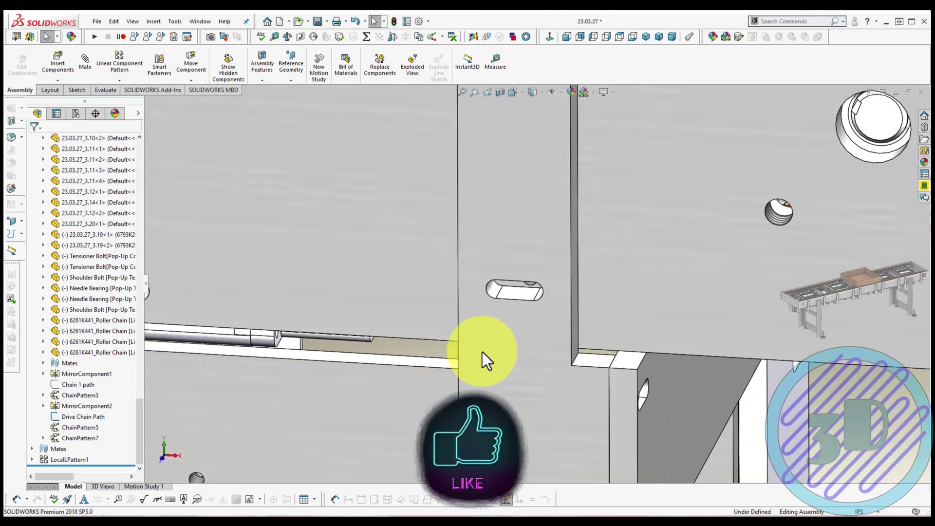
Hide the stray sketch line
{"action": "scroll", "coordinate": [482, 352], "scroll_direction": "up", "scroll_amount": 5}
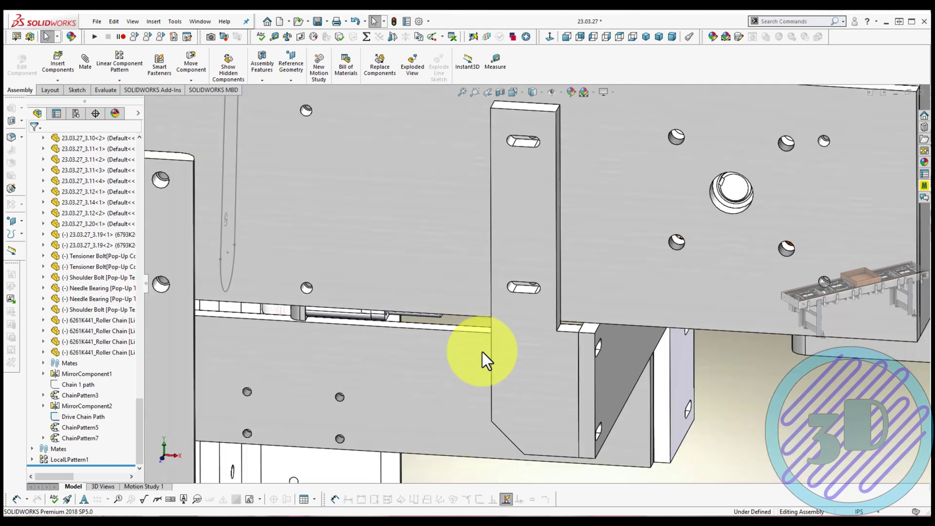
{"action": "scroll", "coordinate": [495, 365], "scroll_direction": "up", "scroll_amount": 5}
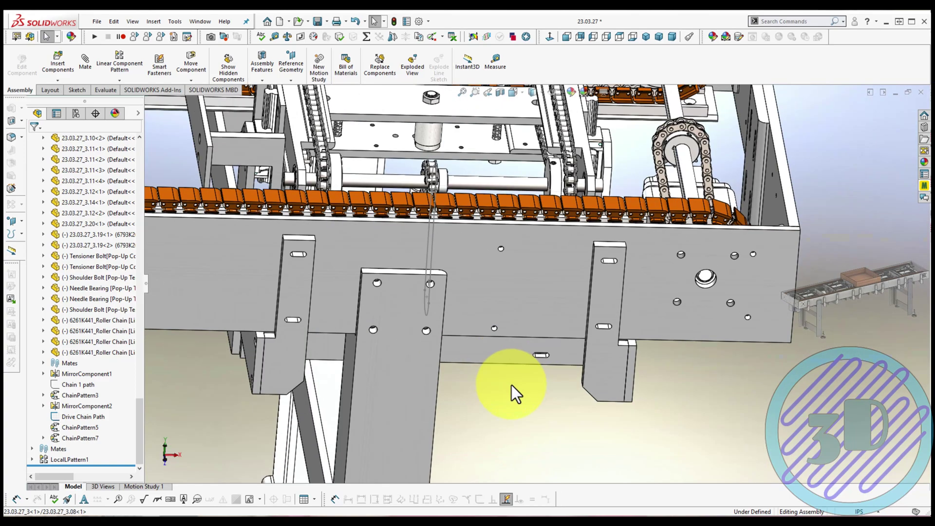
{"action": "left_click", "coordinate": [430, 247]}
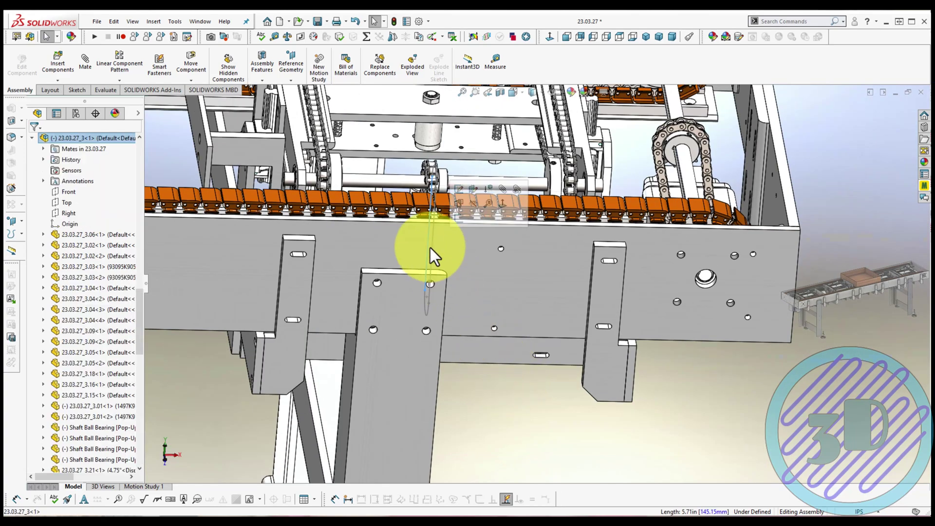
{"action": "key", "text": "Escape"}
{"action": "key", "text": "Delete"}
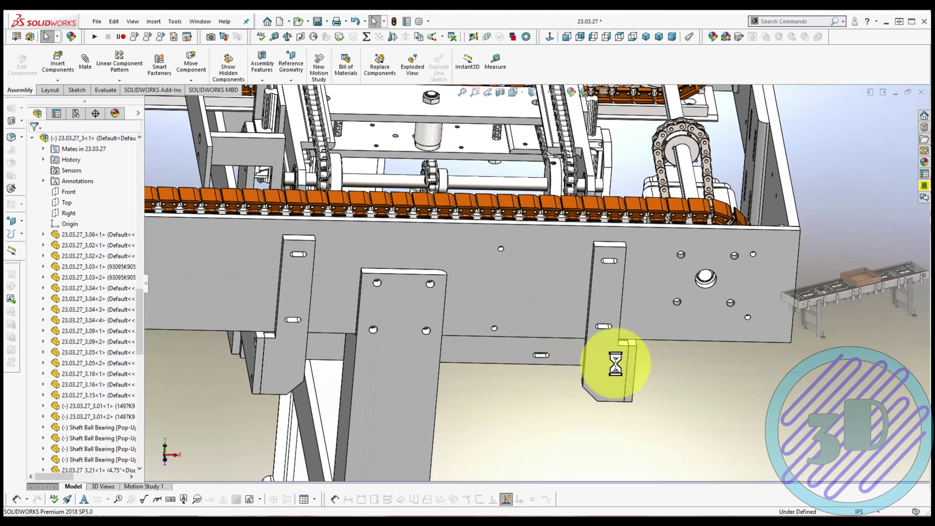
Nudge the other leg bracket slightly right and view the rail from low side-on
{"action": "left_click", "coordinate": [606, 355]}
{"action": "left_click_drag", "start_coordinate": [607, 354], "coordinate": [647, 354]}
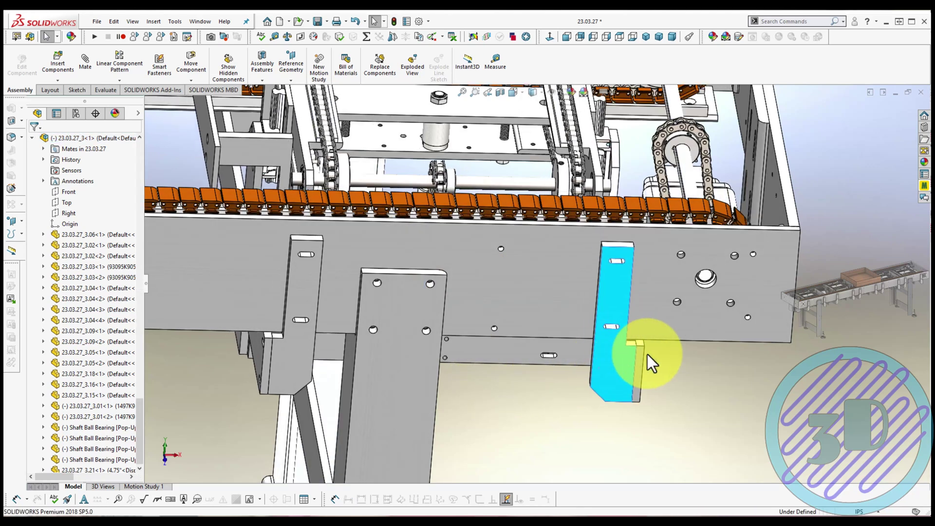
{"action": "left_click", "coordinate": [512, 384]}
{"action": "key", "text": "Escape"}
{"action": "middle_click_drag", "start_coordinate": [512, 386], "coordinate": [463, 284]}
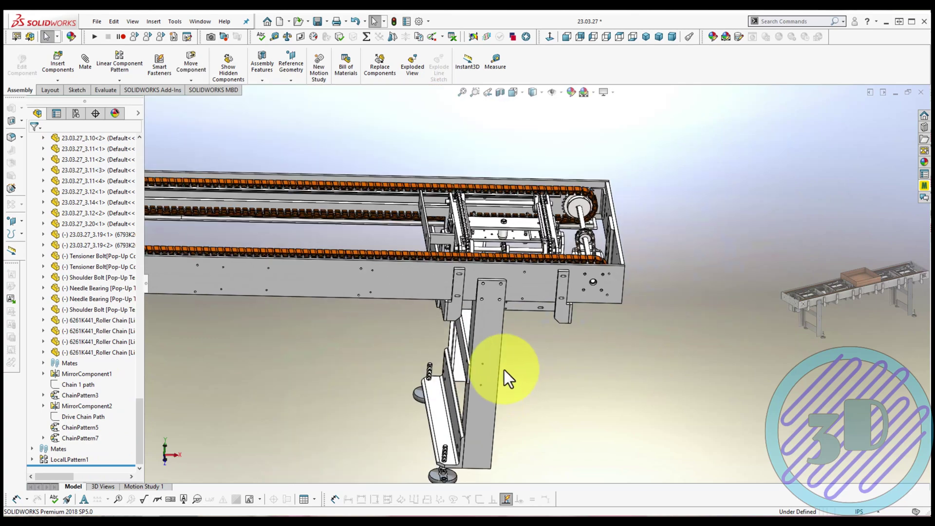
{"action": "scroll", "coordinate": [463, 285], "scroll_direction": "down", "scroll_amount": 3}
{"action": "scroll", "coordinate": [462, 285], "scroll_direction": "down", "scroll_amount": 3}
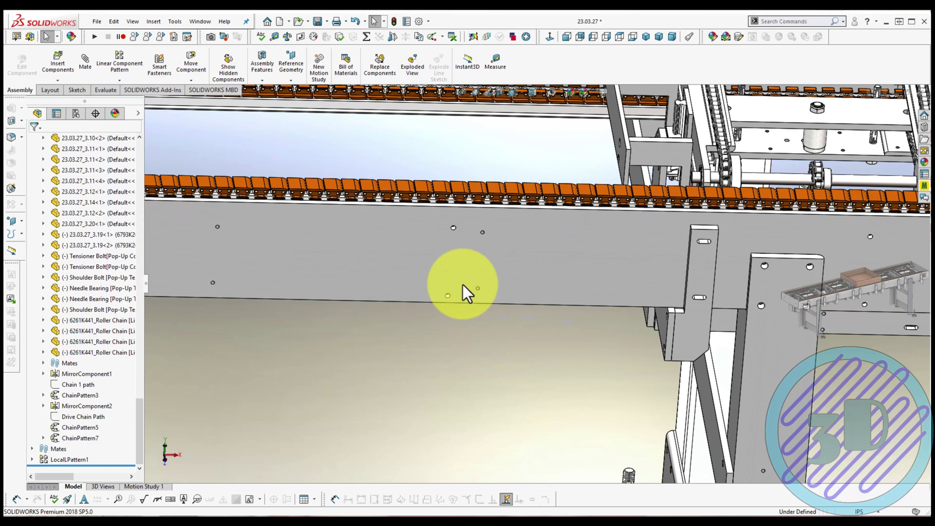
Select a side-rail hole and the bracket's lower slot face
{"action": "left_click", "coordinate": [451, 298]}
{"action": "scroll", "coordinate": [451, 298], "scroll_direction": "up", "scroll_amount": 3}
{"action": "scroll", "coordinate": [451, 299], "scroll_direction": "down", "scroll_amount": 2}
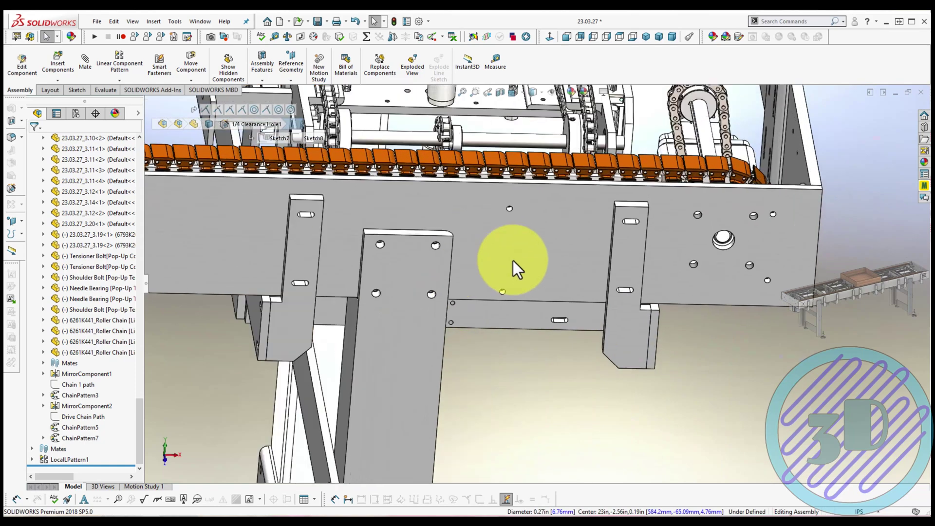
{"action": "scroll", "coordinate": [554, 236], "scroll_direction": "down", "scroll_amount": 2}
{"action": "scroll", "coordinate": [553, 236], "scroll_direction": "down", "scroll_amount": 2}
{"action": "scroll", "coordinate": [554, 236], "scroll_direction": "down", "scroll_amount": 1}
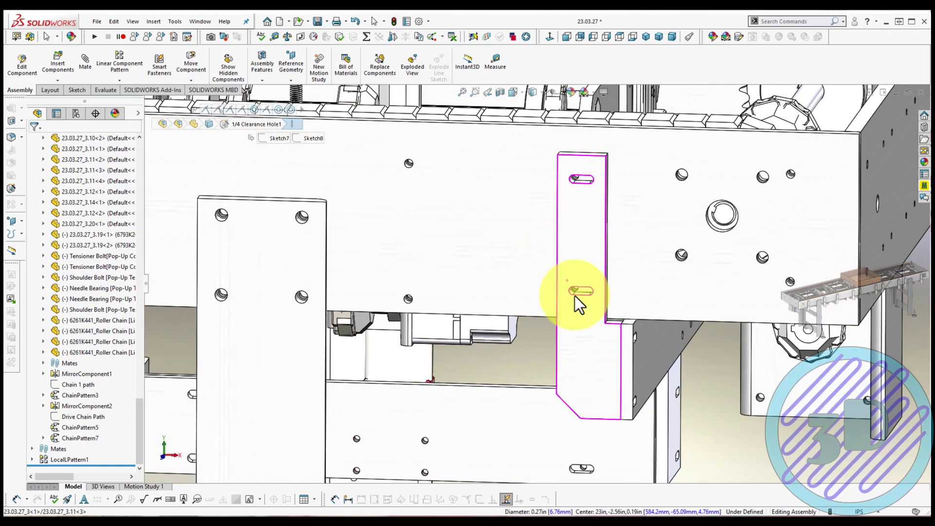
{"action": "scroll", "coordinate": [575, 296], "scroll_direction": "down", "scroll_amount": 2}
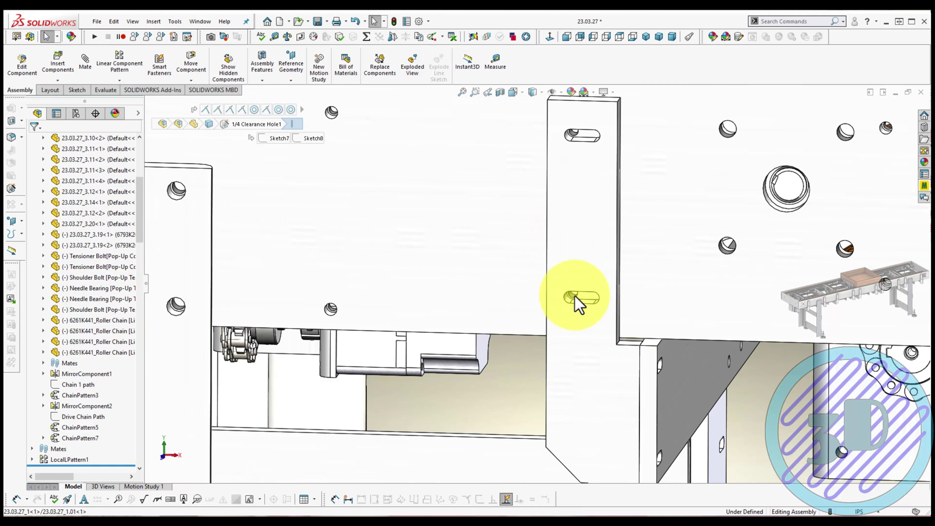
{"action": "left_click", "coordinate": [574, 296]}
Start Measure from the selected slot and orbit to a near side view
{"action": "left_click", "coordinate": [496, 62]}
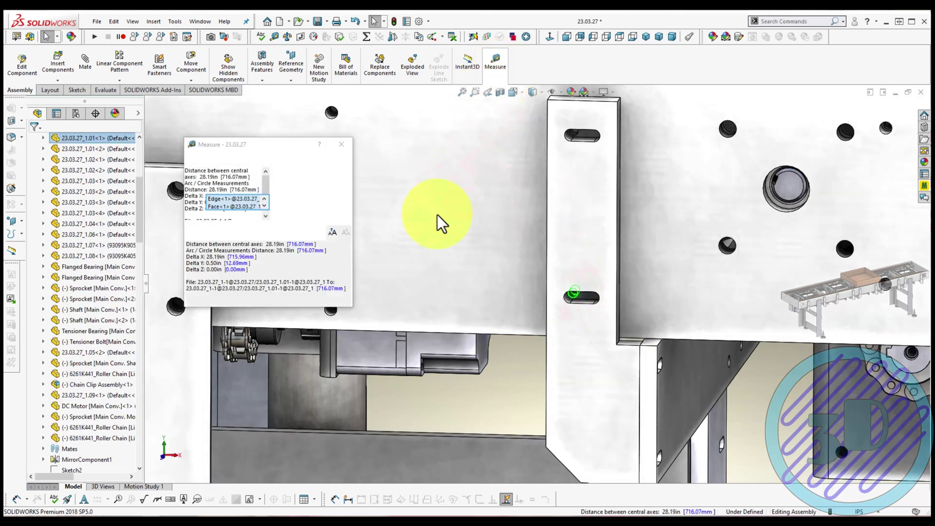
{"action": "scroll", "coordinate": [397, 334], "scroll_direction": "up", "scroll_amount": 3}
{"action": "scroll", "coordinate": [397, 334], "scroll_direction": "up", "scroll_amount": 2}
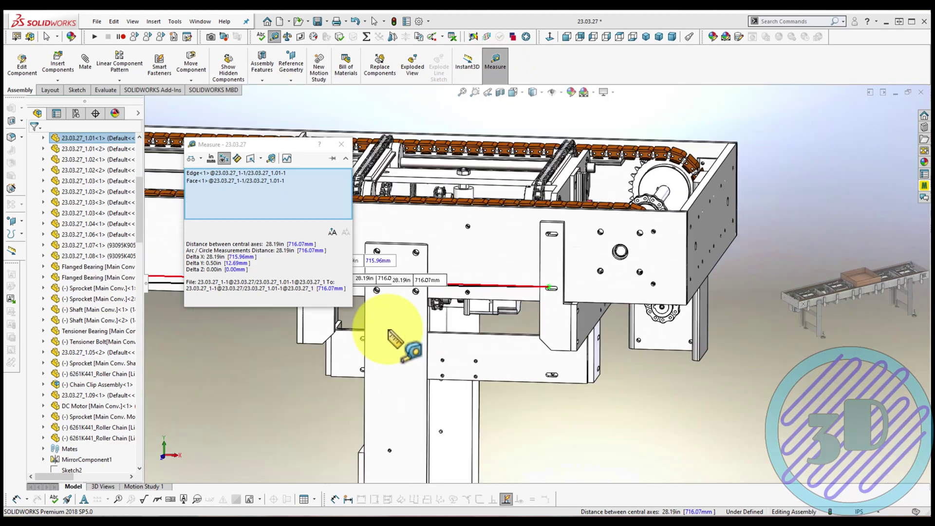
{"action": "scroll", "coordinate": [397, 334], "scroll_direction": "up", "scroll_amount": 1}
{"action": "scroll", "coordinate": [397, 334], "scroll_direction": "up", "scroll_amount": 2}
{"action": "scroll", "coordinate": [393, 336], "scroll_direction": "down", "scroll_amount": 2}
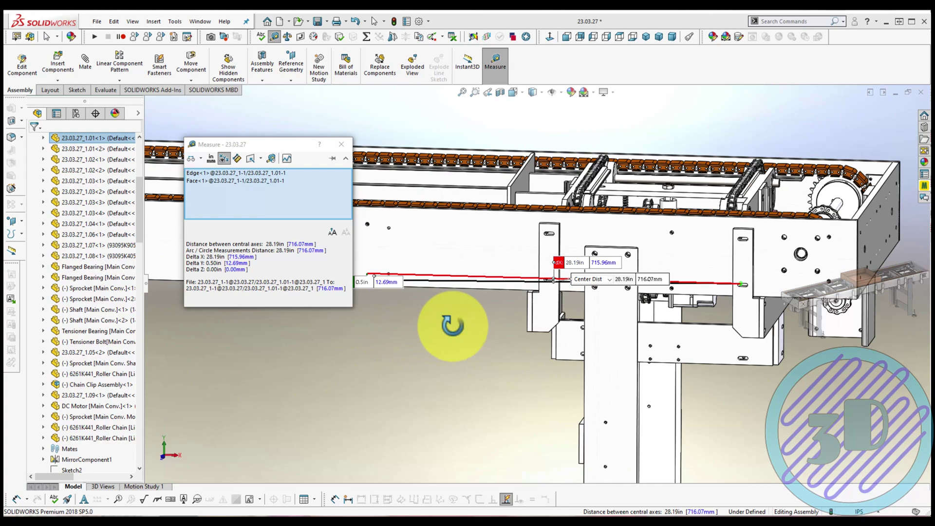
{"action": "middle_click_drag", "start_coordinate": [460, 336], "coordinate": [463, 359]}
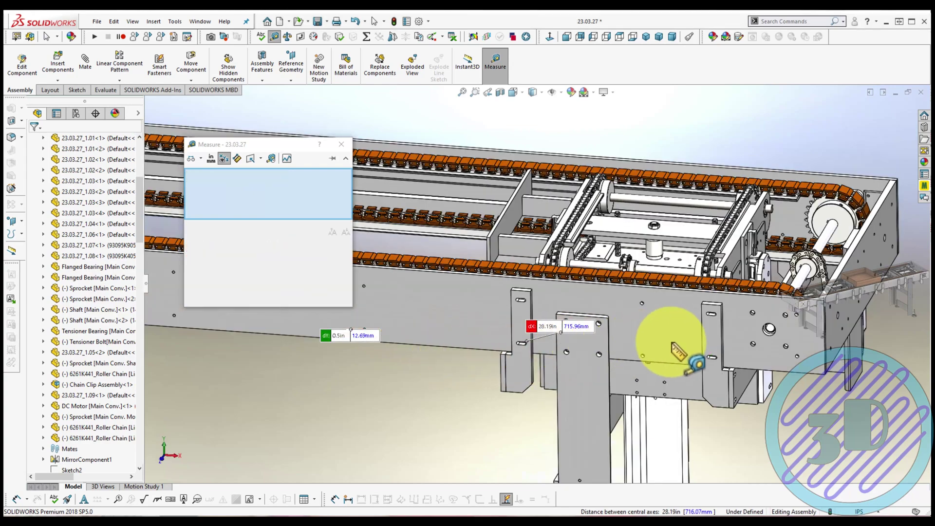
{"action": "middle_click_drag", "start_coordinate": [660, 347], "coordinate": [702, 350]}
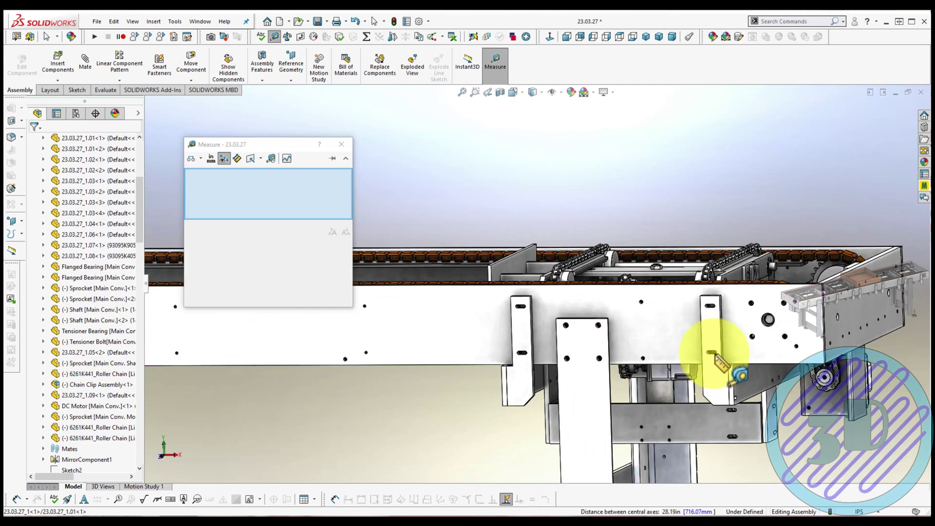
Magnify the second bracket slot, measure the 26.56 in centre distance, and exit Measure
{"action": "key", "text": "g"}
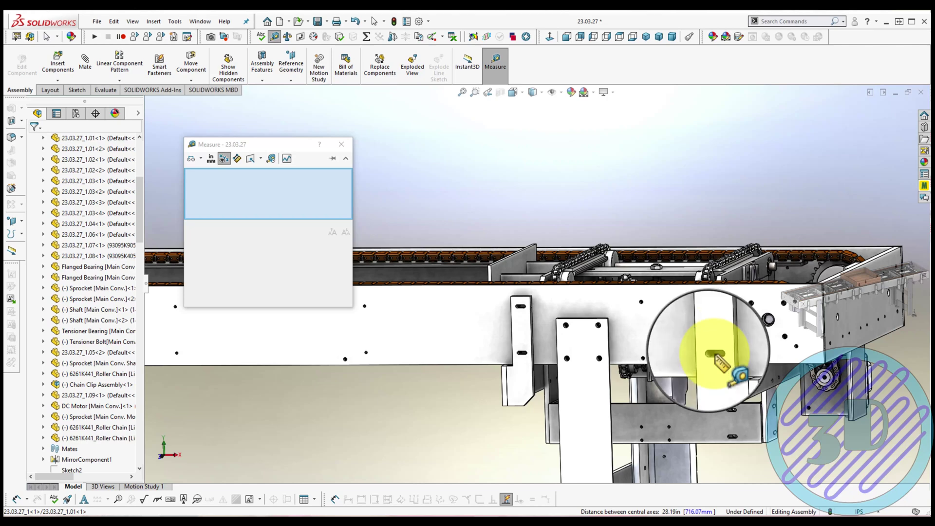
{"action": "scroll", "coordinate": [717, 359], "scroll_direction": "down", "scroll_amount": 3}
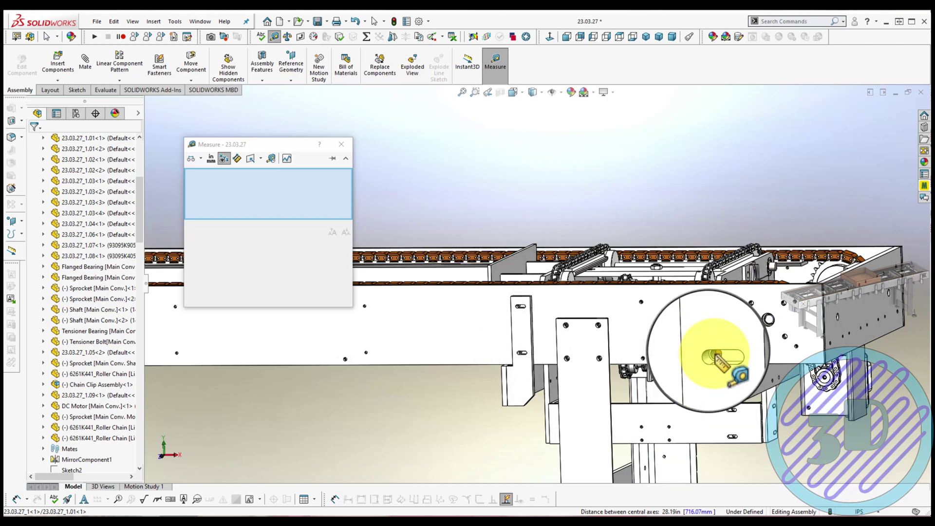
{"action": "scroll", "coordinate": [716, 359], "scroll_direction": "down", "scroll_amount": 1}
{"action": "key", "text": "Escape"}
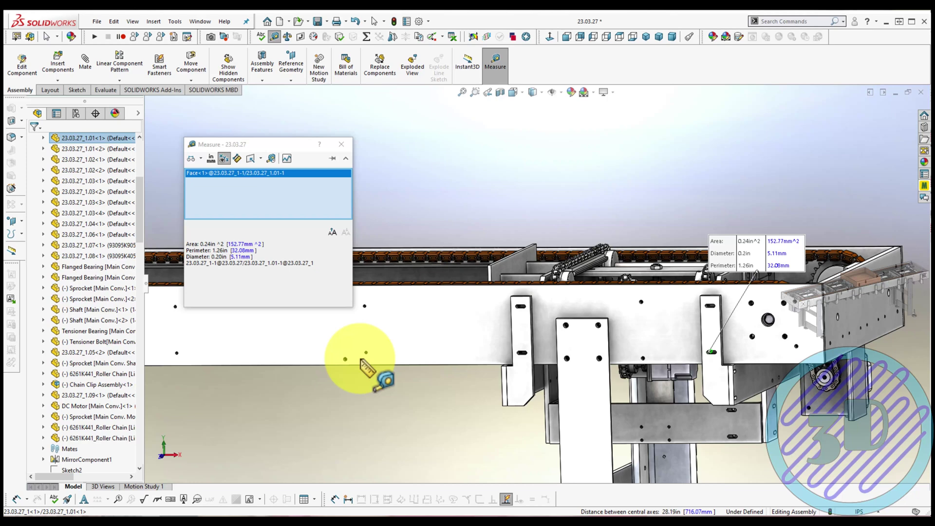
{"action": "key", "text": "g"}
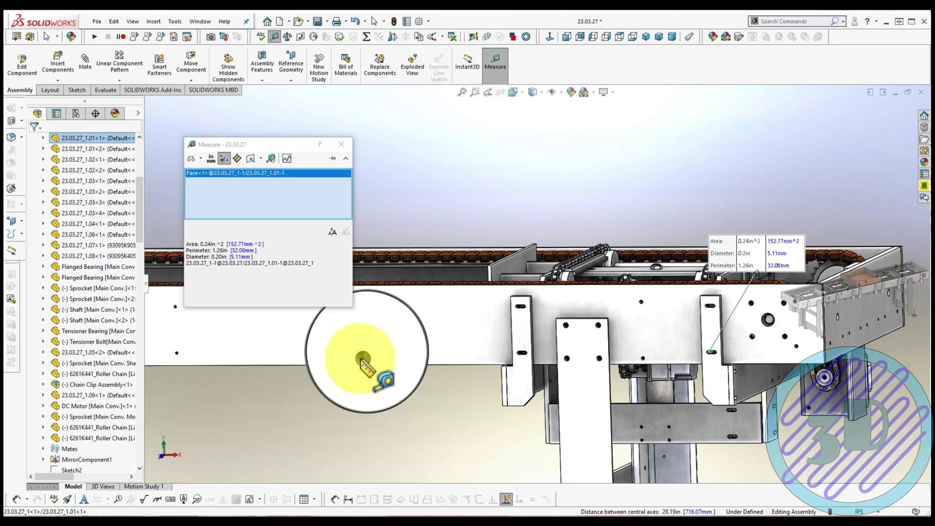
{"action": "left_click", "coordinate": [362, 360]}
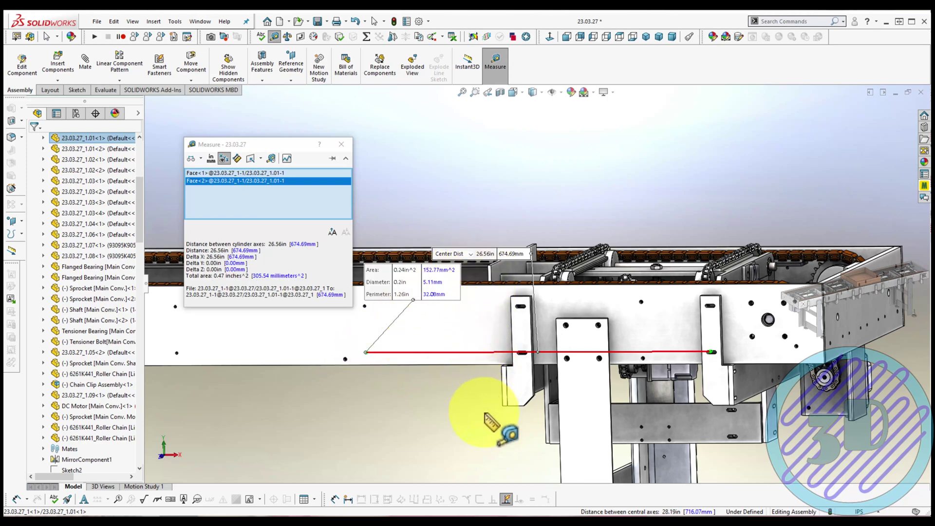
{"action": "key", "text": "Escape"}
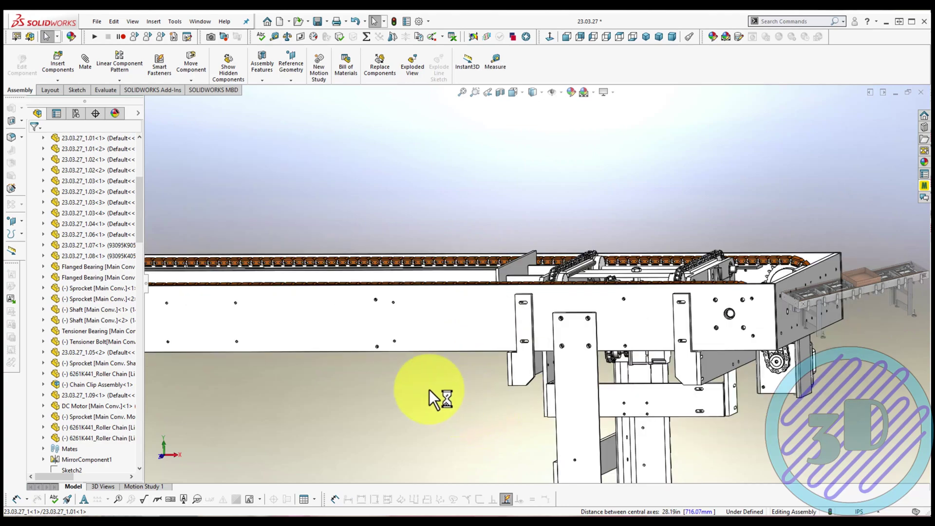
{"action": "middle_click_drag", "start_coordinate": [429, 390], "coordinate": [429, 389]}
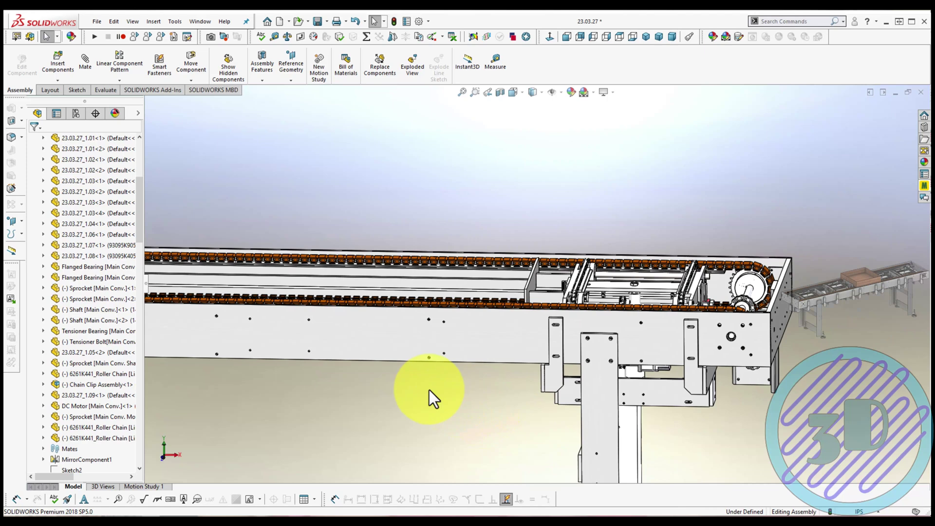
{"action": "left_click", "coordinate": [67, 224]}
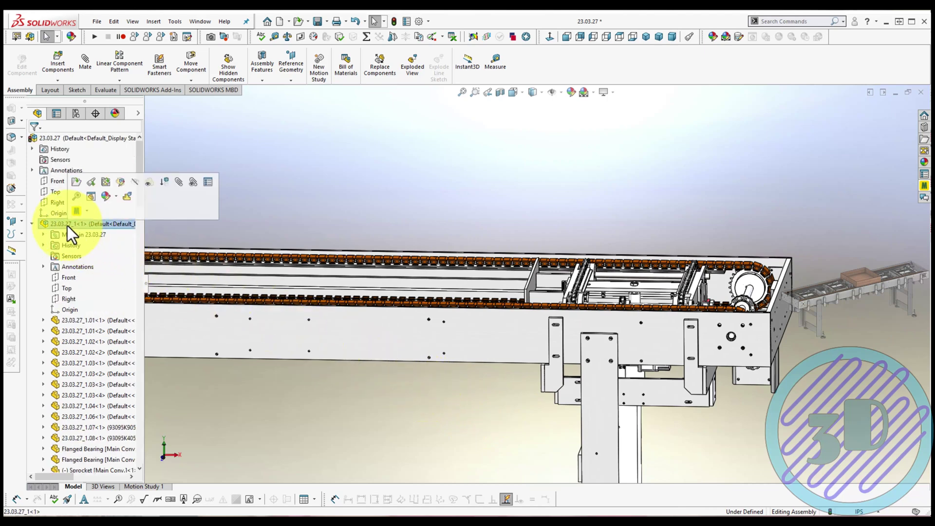
{"action": "key", "text": "Escape"}
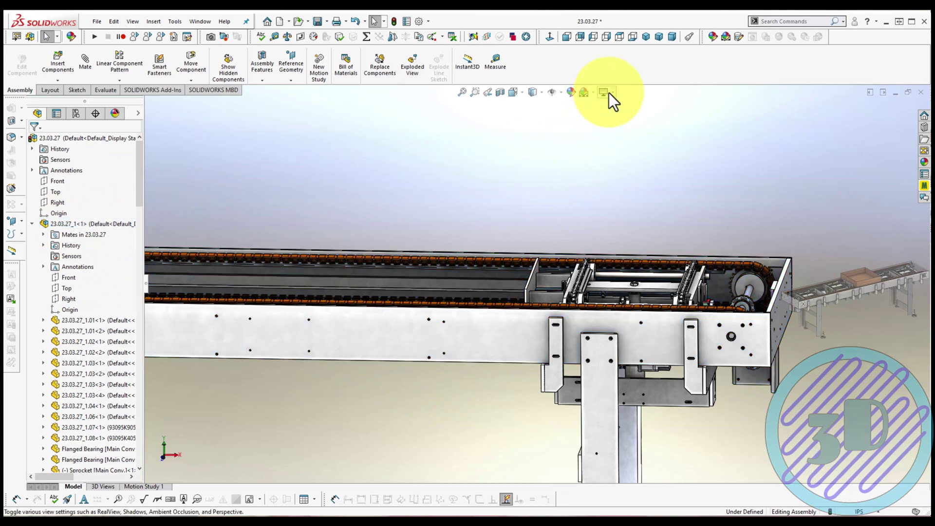
{"action": "middle_click_drag", "start_coordinate": [619, 127], "coordinate": [618, 127]}
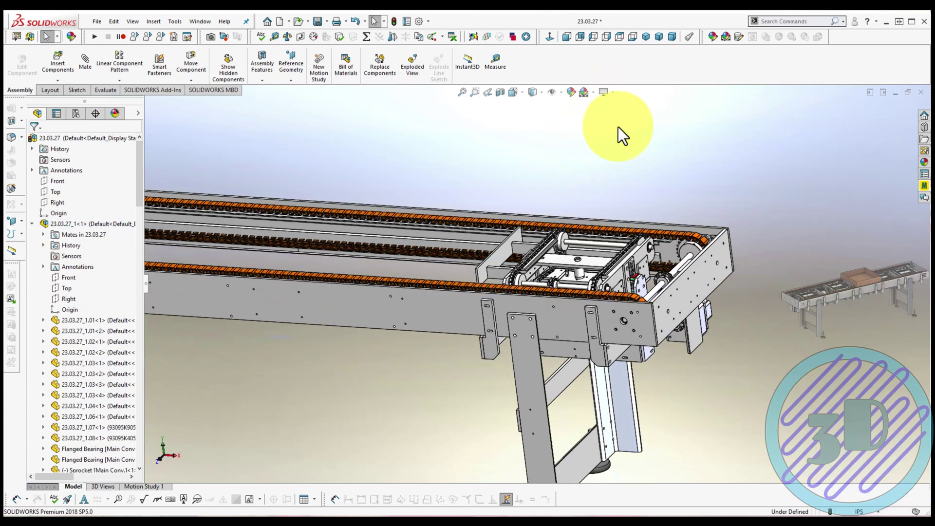
{"action": "scroll", "coordinate": [618, 126], "scroll_direction": "down", "scroll_amount": 5}
{"action": "scroll", "coordinate": [607, 136], "scroll_direction": "down", "scroll_amount": 4}
{"action": "middle_click_drag", "start_coordinate": [595, 156], "coordinate": [492, 283]}
{"action": "scroll", "coordinate": [479, 298], "scroll_direction": "down", "scroll_amount": 2}
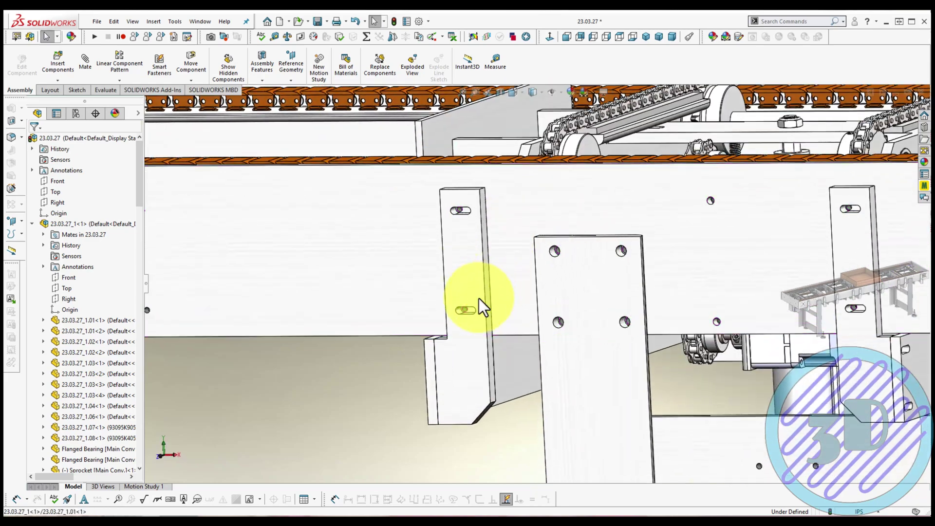
{"action": "scroll", "coordinate": [479, 298], "scroll_direction": "down", "scroll_amount": 3}
{"action": "left_click", "coordinate": [482, 282]}
{"action": "scroll", "coordinate": [481, 280], "scroll_direction": "up", "scroll_amount": 2}
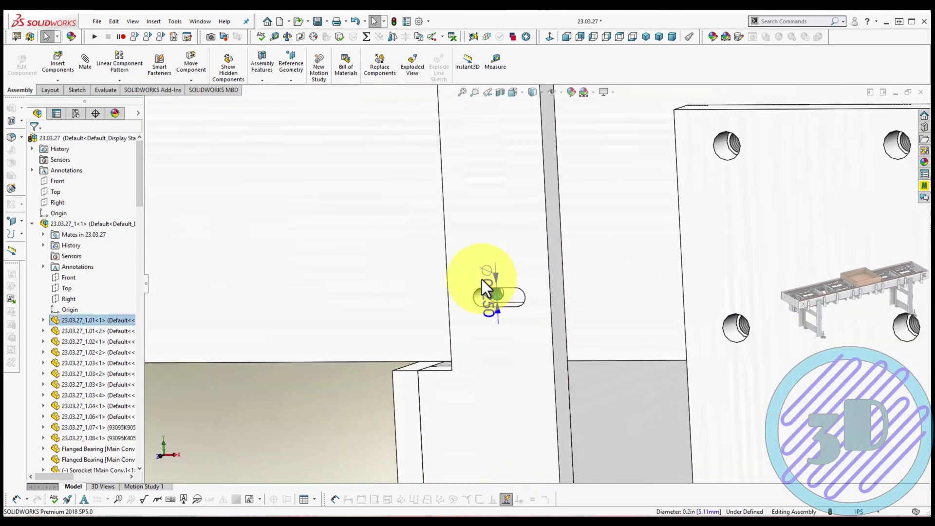
{"action": "scroll", "coordinate": [482, 279], "scroll_direction": "up", "scroll_amount": 2}
{"action": "scroll", "coordinate": [482, 280], "scroll_direction": "up", "scroll_amount": 2}
{"action": "scroll", "coordinate": [481, 279], "scroll_direction": "up", "scroll_amount": 2}
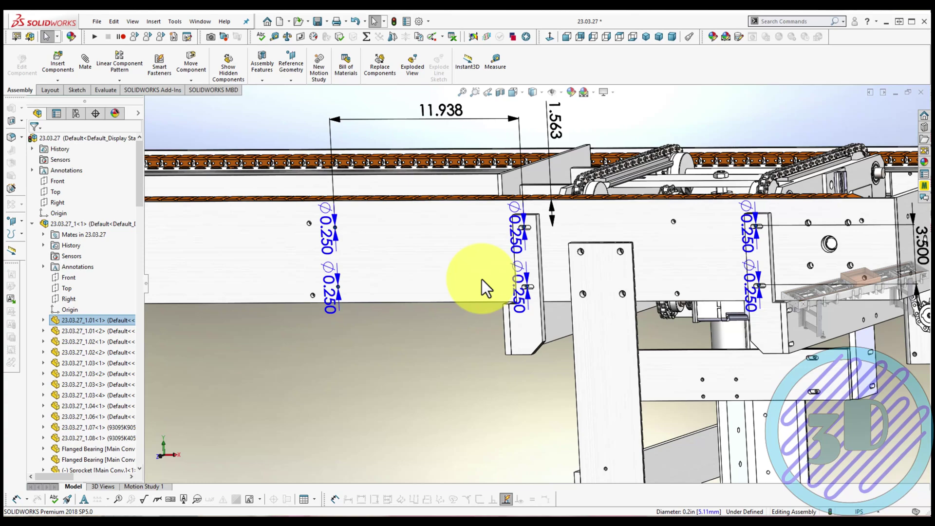
{"action": "left_click", "coordinate": [423, 348]}
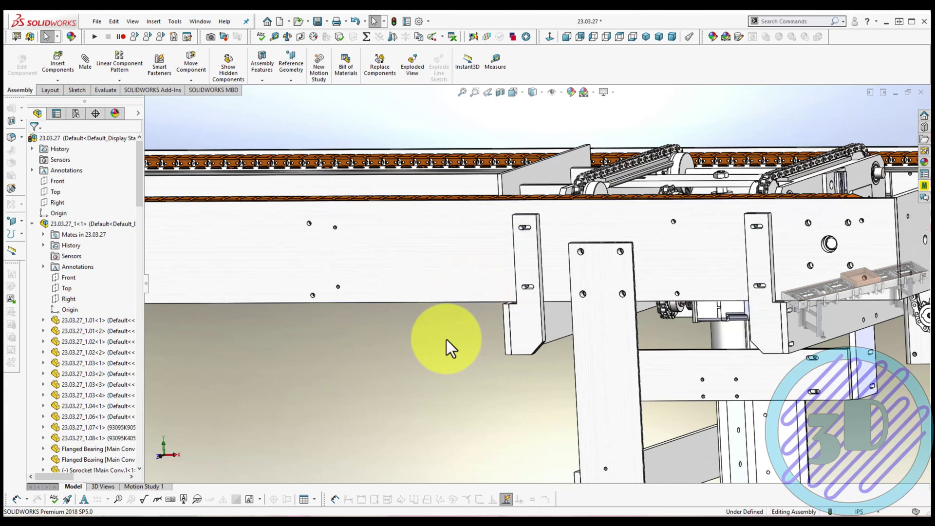
{"action": "key", "text": "Down"}
{"action": "key", "text": "Down"}
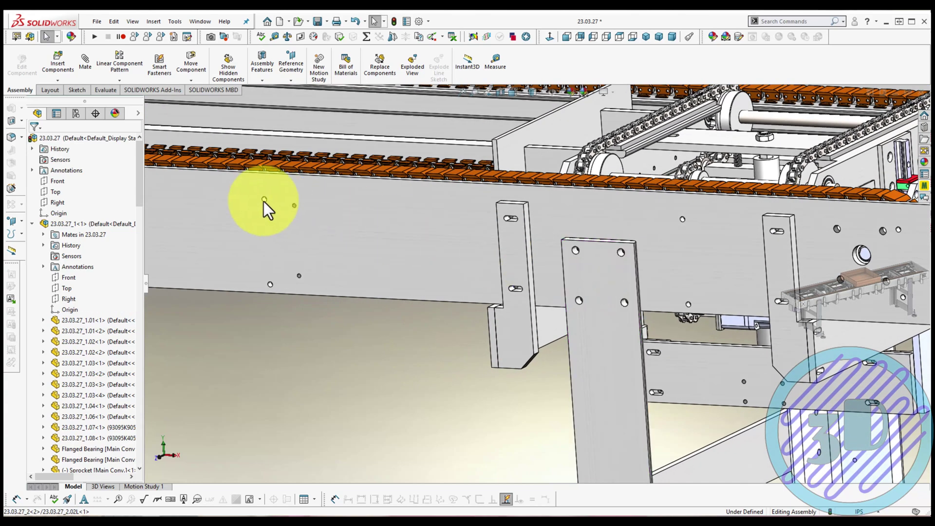
{"action": "scroll", "coordinate": [264, 202], "scroll_direction": "down", "scroll_amount": 2}
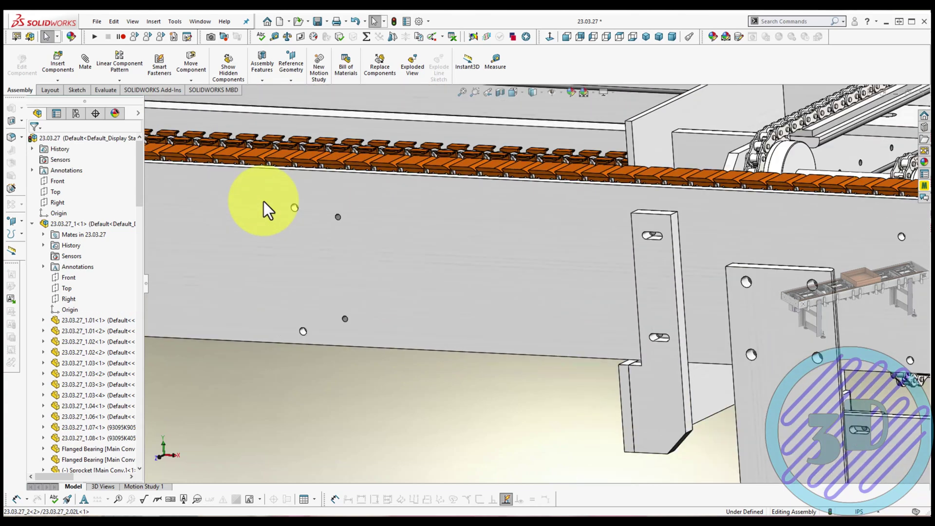
{"action": "left_click", "coordinate": [293, 208]}
{"action": "mouse_move", "coordinate": [293, 208]}
{"action": "middle_mouse_down"}
{"action": "mouse_move", "coordinate": [519, 374]}
{"action": "mouse_move", "coordinate": [468, 257]}
{"action": "middle_mouse_up"}
{"action": "left_click", "coordinate": [465, 247]}
{"action": "scroll", "coordinate": [464, 247], "scroll_direction": "up", "scroll_amount": 5}
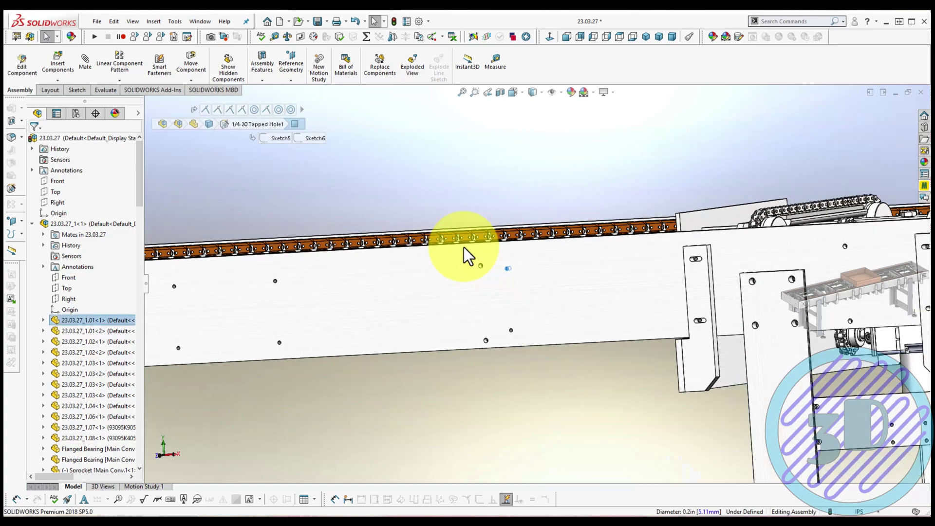
{"action": "scroll", "coordinate": [465, 247], "scroll_direction": "down", "scroll_amount": 3}
{"action": "scroll", "coordinate": [479, 249], "scroll_direction": "down", "scroll_amount": 3}
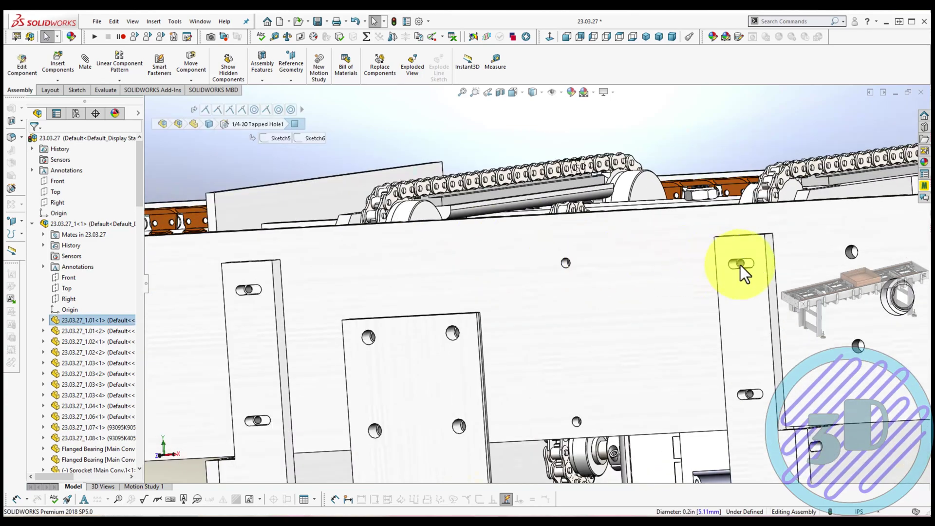
{"action": "left_click", "coordinate": [495, 69]}
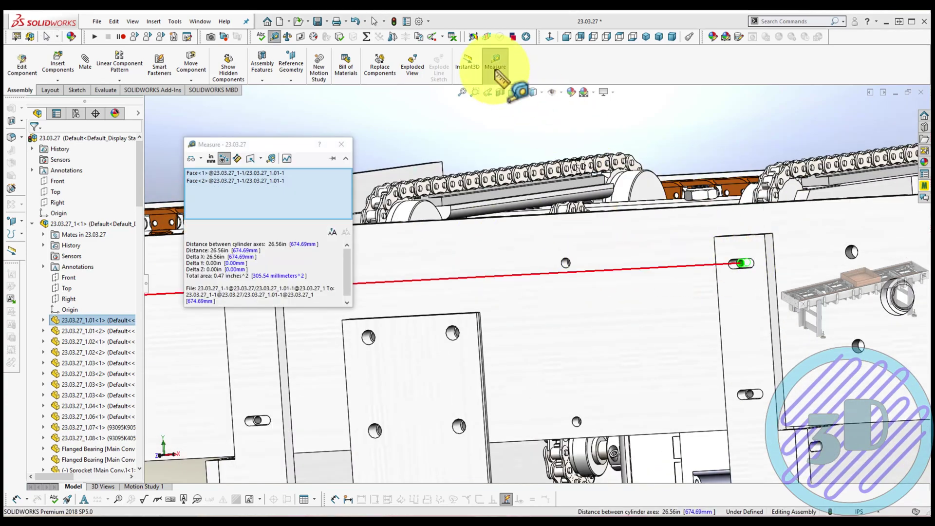
{"action": "middle_click_drag", "start_coordinate": [488, 101], "coordinate": [463, 224]}
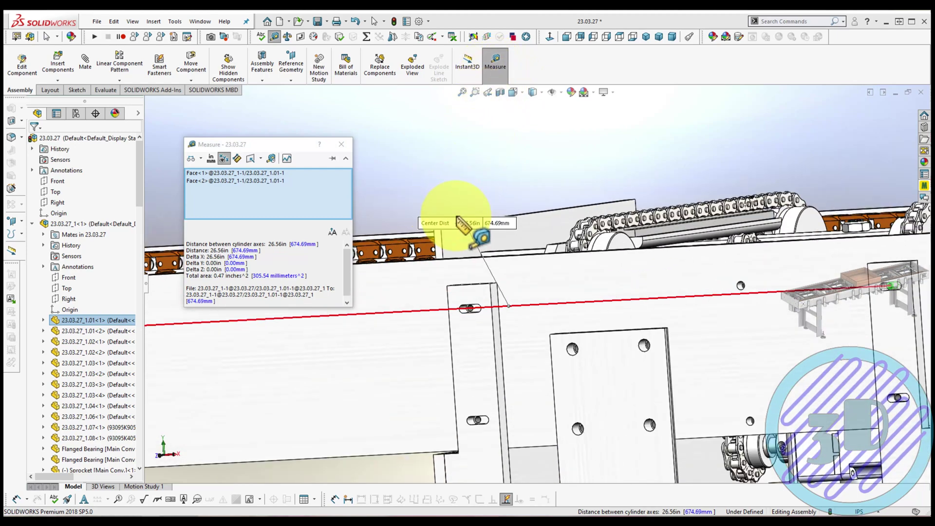
{"action": "left_click", "coordinate": [343, 145]}
{"action": "scroll", "coordinate": [400, 159], "scroll_direction": "up", "scroll_amount": 2}
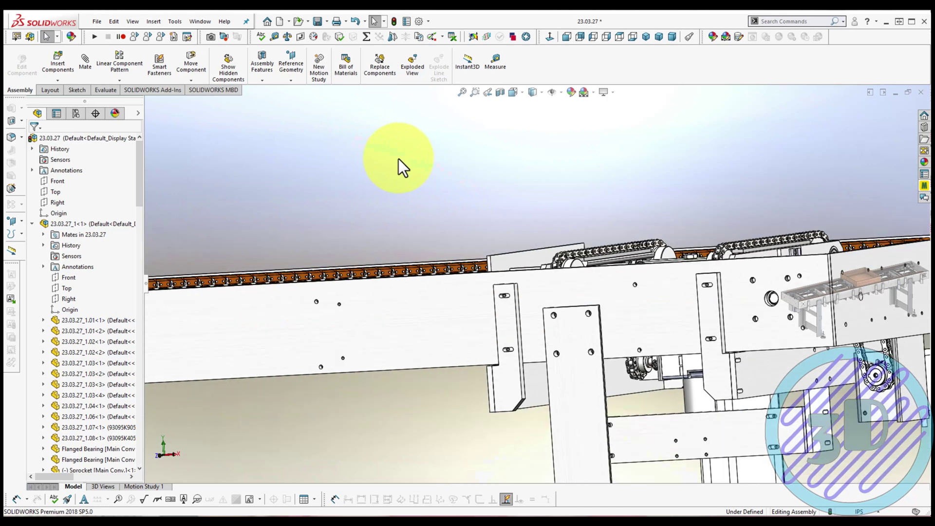
Collapse the pop-up subassemblies in the tree and select 23.03.27_3<1>
{"action": "left_click", "coordinate": [34, 224]}
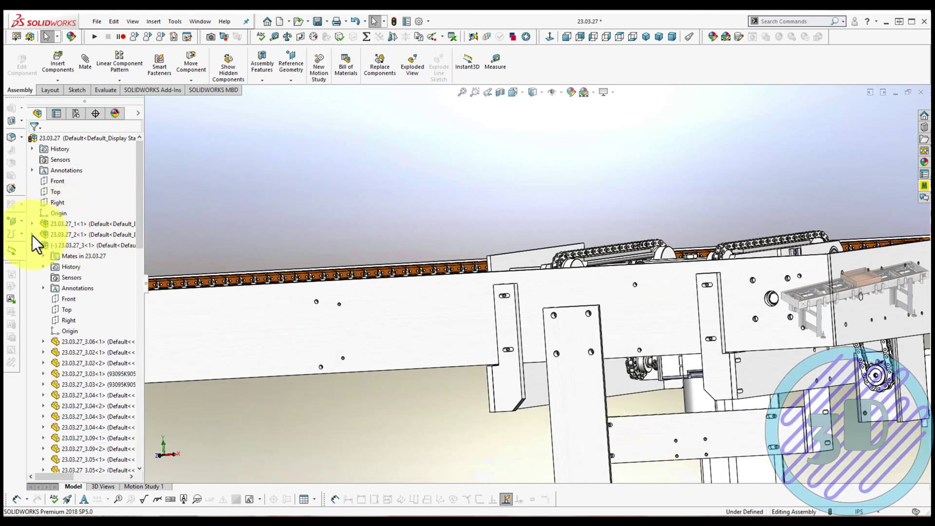
{"action": "left_click", "coordinate": [33, 245]}
{"action": "left_click", "coordinate": [75, 244]}
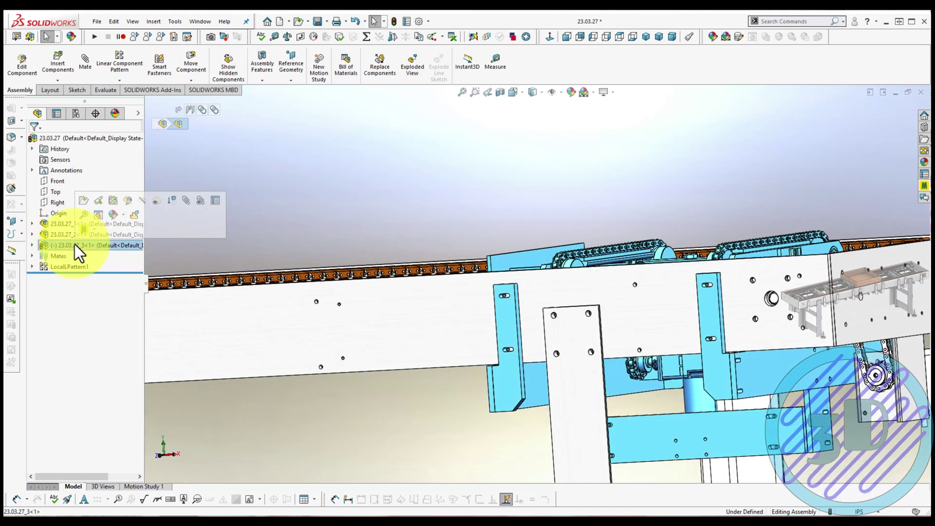
{"action": "middle_click_drag", "start_coordinate": [75, 245], "coordinate": [570, 350]}
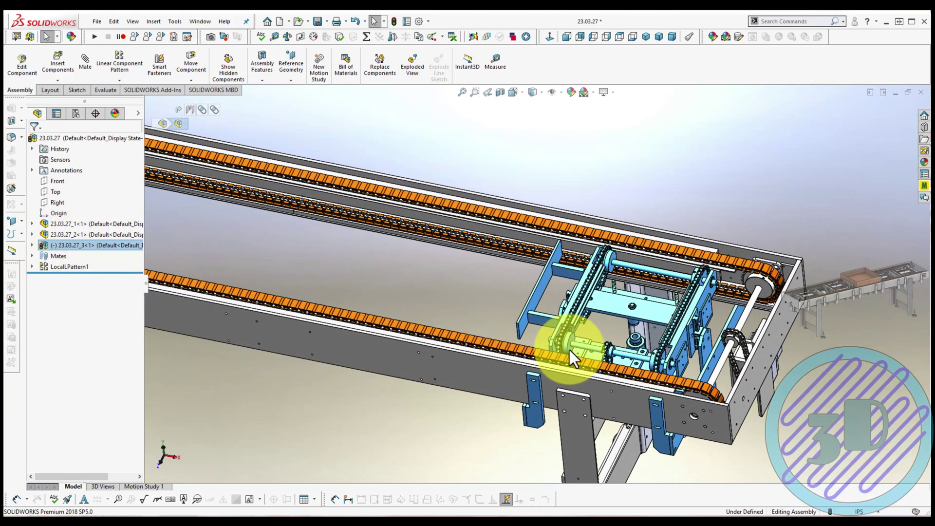
Linearly pattern 23.03.27_3<1> along a reversed frame edge, 26.56 in spacing, 2 instances
{"action": "left_click", "coordinate": [113, 67]}
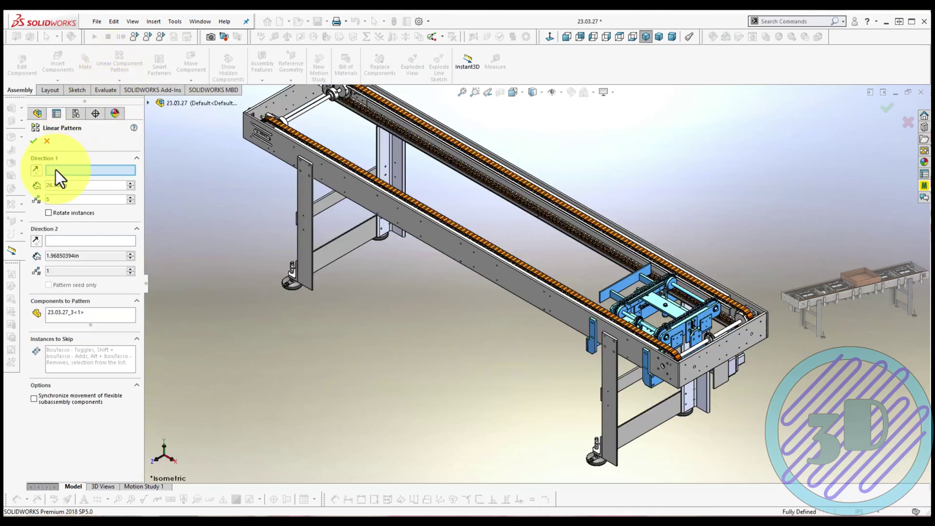
{"action": "scroll", "coordinate": [644, 300], "scroll_direction": "up", "scroll_amount": 5}
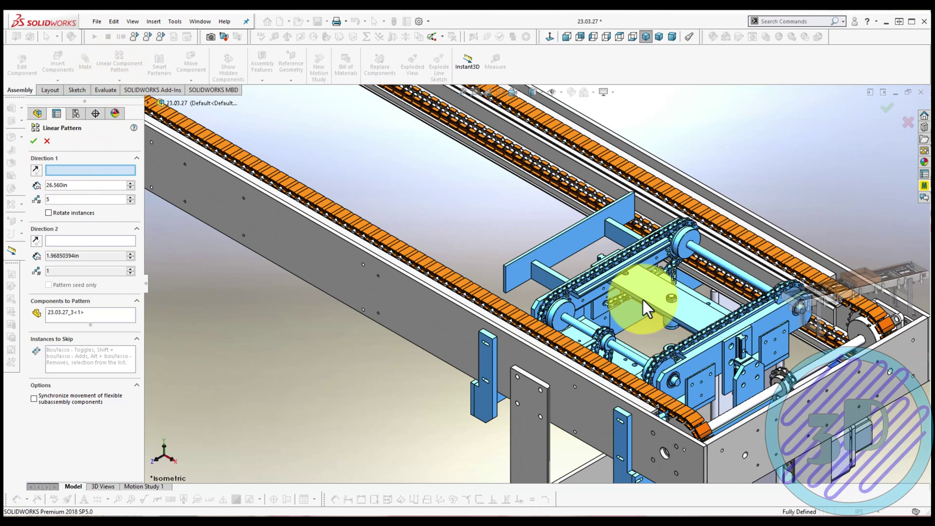
{"action": "left_click", "coordinate": [643, 299]}
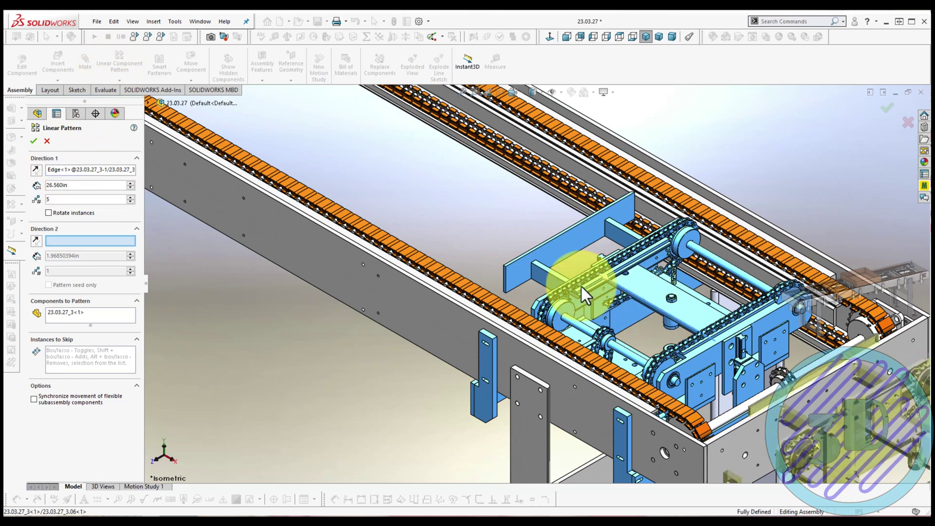
{"action": "left_click", "coordinate": [33, 169]}
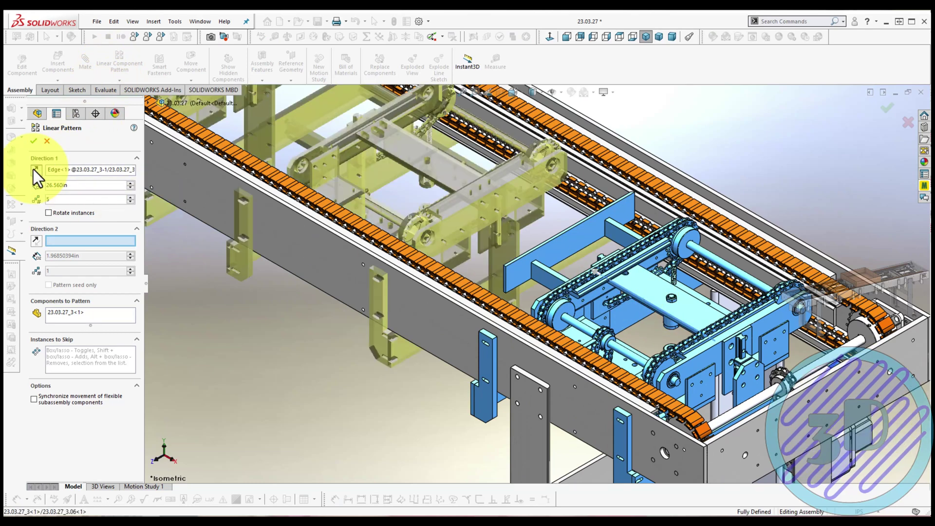
{"action": "key", "text": "BackSpace"}
{"action": "type", "text": "2"}
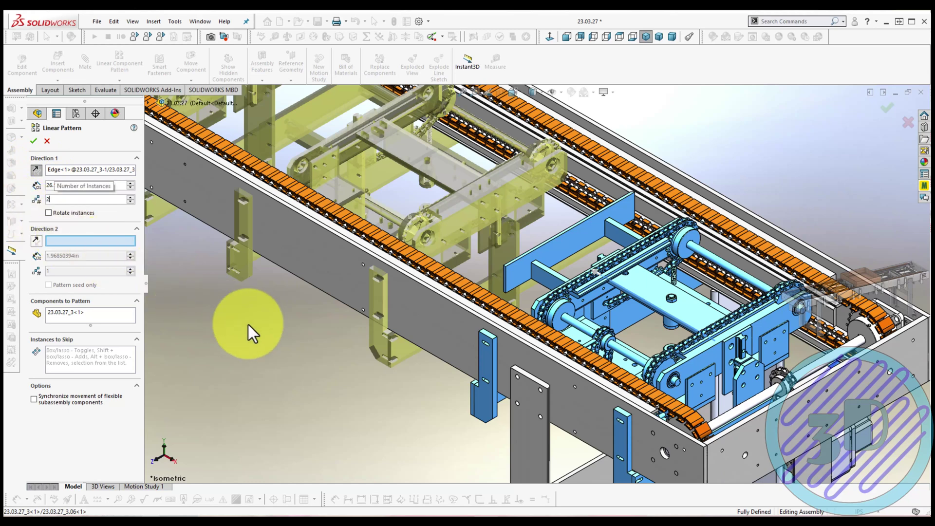
{"action": "left_click", "coordinate": [34, 143]}
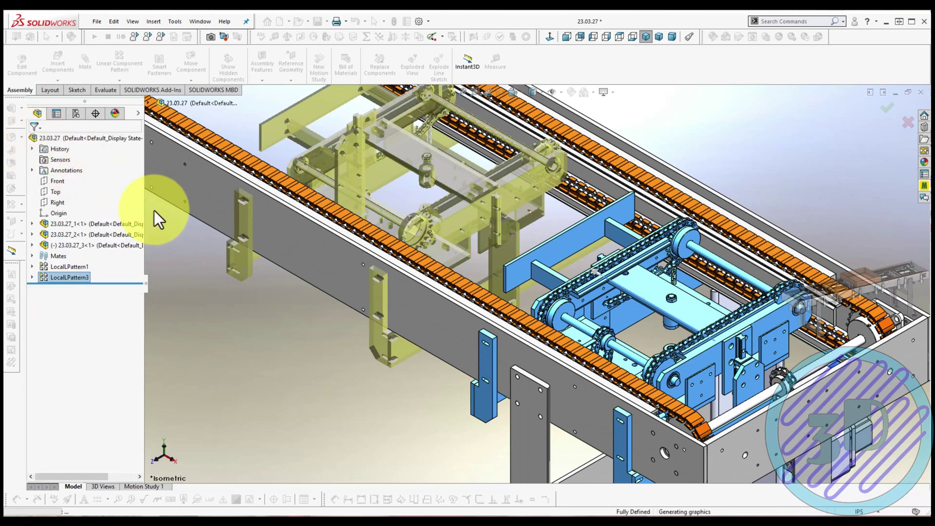
{"action": "scroll", "coordinate": [333, 312], "scroll_direction": "up", "scroll_amount": 3}
{"action": "scroll", "coordinate": [334, 311], "scroll_direction": "up", "scroll_amount": 3}
{"action": "scroll", "coordinate": [338, 315], "scroll_direction": "up", "scroll_amount": 3}
{"action": "middle_click_drag", "start_coordinate": [339, 316], "coordinate": [404, 268]}
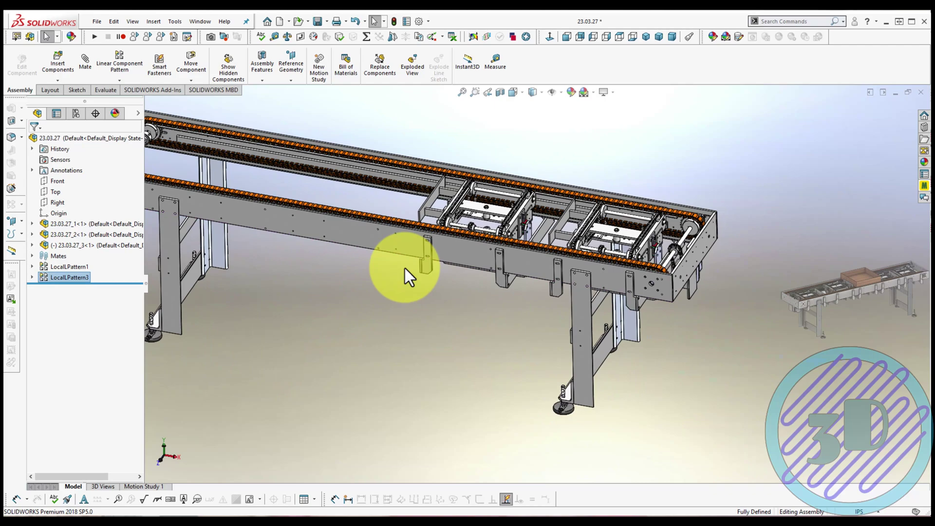
{"action": "scroll", "coordinate": [404, 268], "scroll_direction": "down", "scroll_amount": 3}
{"action": "scroll", "coordinate": [405, 268], "scroll_direction": "down", "scroll_amount": 2}
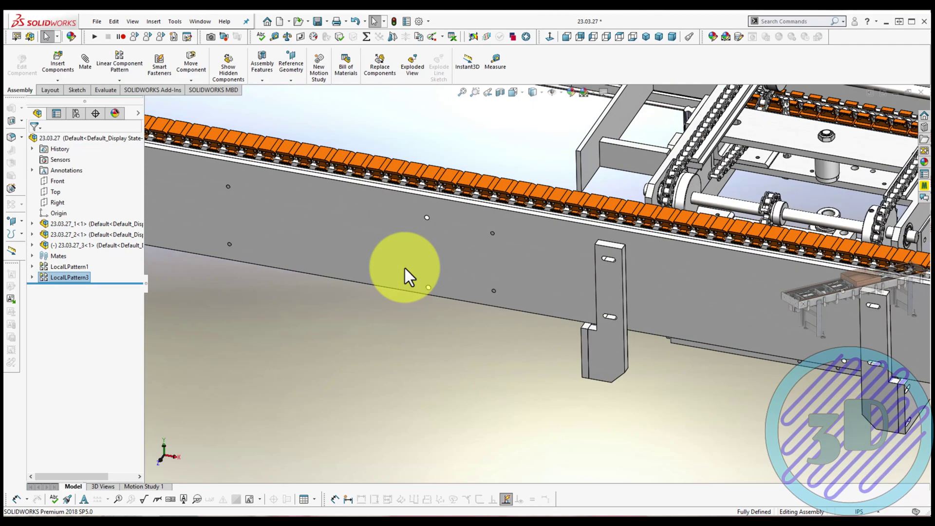
{"action": "mouse_move", "coordinate": [482, 226]}
{"action": "middle_mouse_down"}
{"action": "mouse_move", "coordinate": [532, 183]}
{"action": "mouse_move", "coordinate": [539, 203]}
{"action": "middle_mouse_up"}
{"action": "left_click", "coordinate": [493, 233]}
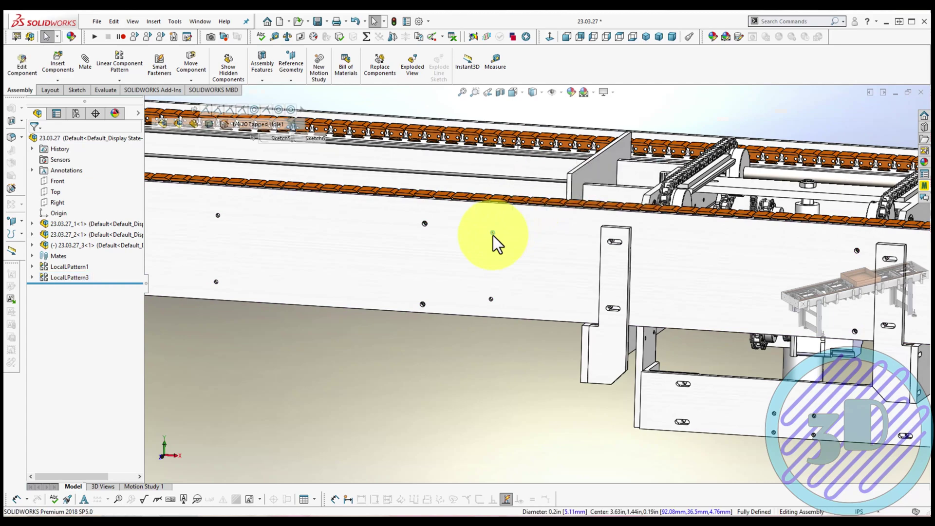
{"action": "scroll", "coordinate": [493, 235], "scroll_direction": "up", "scroll_amount": 2}
{"action": "scroll", "coordinate": [493, 235], "scroll_direction": "up", "scroll_amount": 2}
{"action": "scroll", "coordinate": [493, 235], "scroll_direction": "up", "scroll_amount": 2}
{"action": "scroll", "coordinate": [493, 236], "scroll_direction": "up", "scroll_amount": 1}
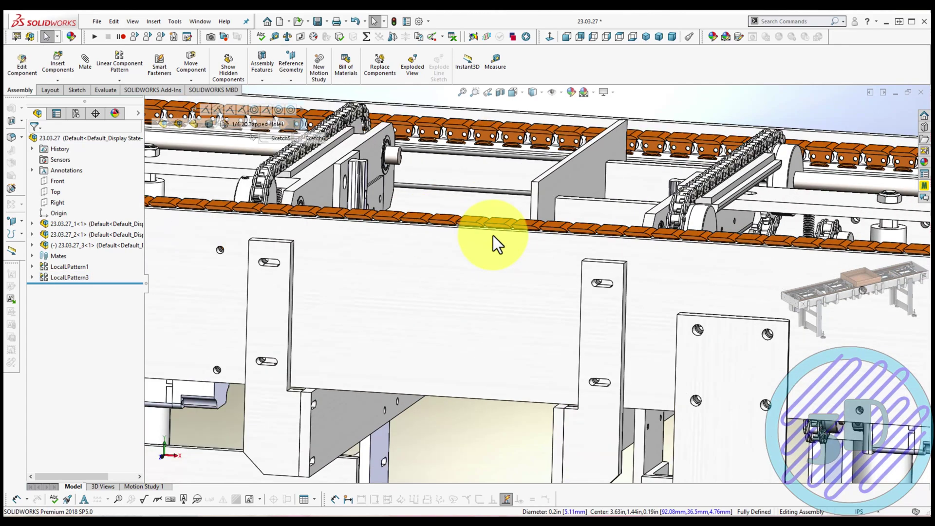
{"action": "scroll", "coordinate": [494, 236], "scroll_direction": "up", "scroll_amount": 1}
{"action": "scroll", "coordinate": [493, 235], "scroll_direction": "up", "scroll_amount": 1}
{"action": "scroll", "coordinate": [494, 236], "scroll_direction": "down", "scroll_amount": 1}
{"action": "scroll", "coordinate": [494, 235], "scroll_direction": "down", "scroll_amount": 2}
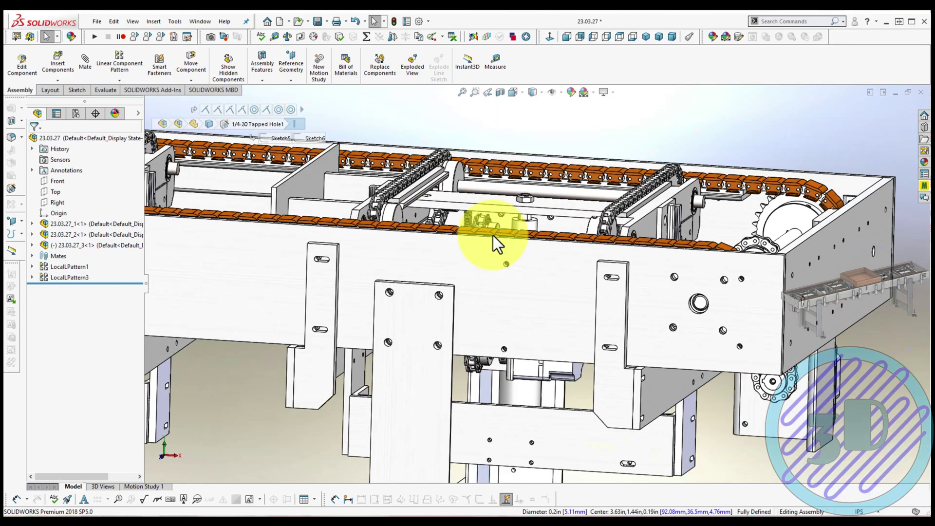
{"action": "scroll", "coordinate": [506, 239], "scroll_direction": "down", "scroll_amount": 3}
{"action": "left_click", "coordinate": [592, 261]}
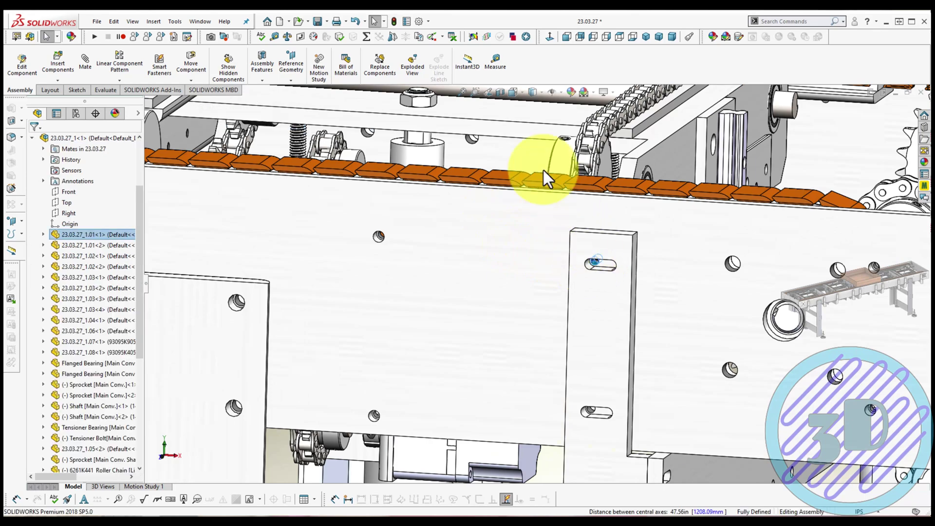
{"action": "left_click", "coordinate": [488, 69]}
{"action": "scroll", "coordinate": [429, 272], "scroll_direction": "up", "scroll_amount": 1}
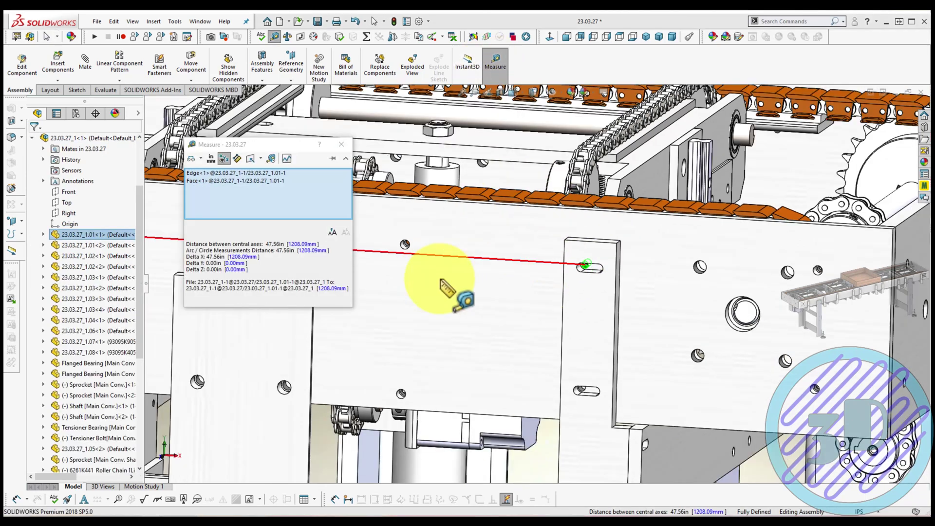
{"action": "scroll", "coordinate": [434, 276], "scroll_direction": "up", "scroll_amount": 2}
{"action": "scroll", "coordinate": [446, 284], "scroll_direction": "up", "scroll_amount": 2}
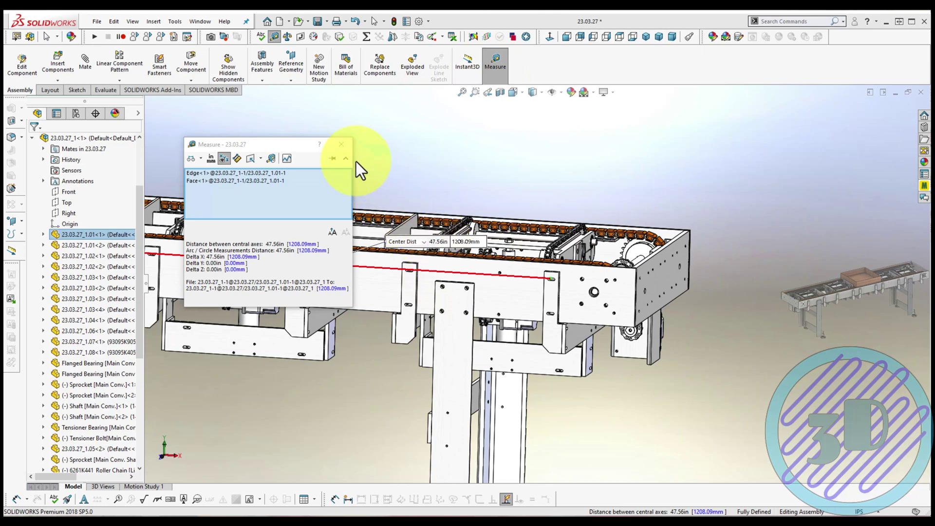
{"action": "left_click", "coordinate": [341, 144]}
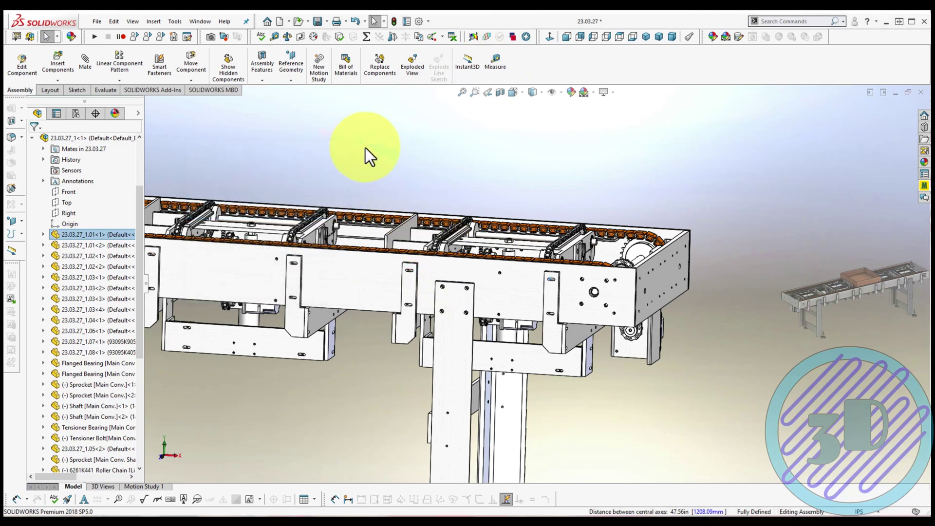
Start a linear component pattern with 47.56 in spacing along a frame edge
{"action": "left_click", "coordinate": [119, 69]}
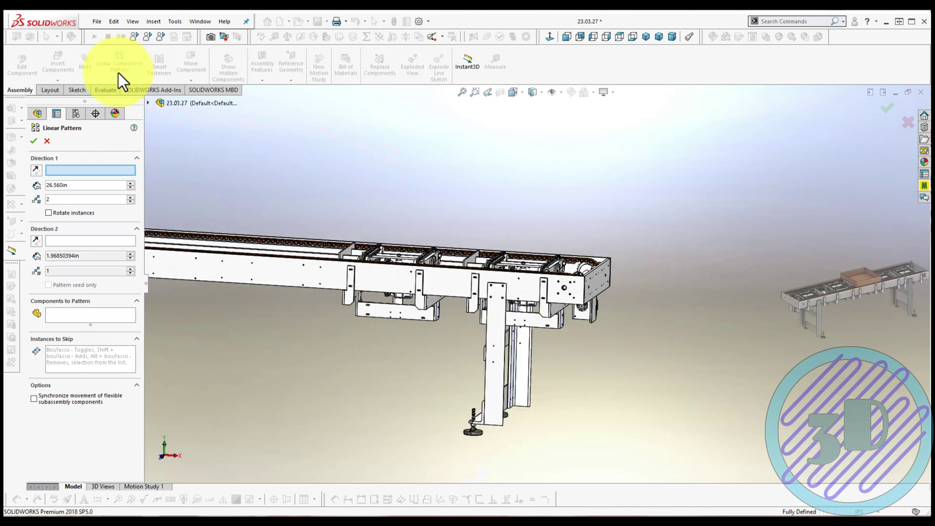
{"action": "type", "text": "47.56"}
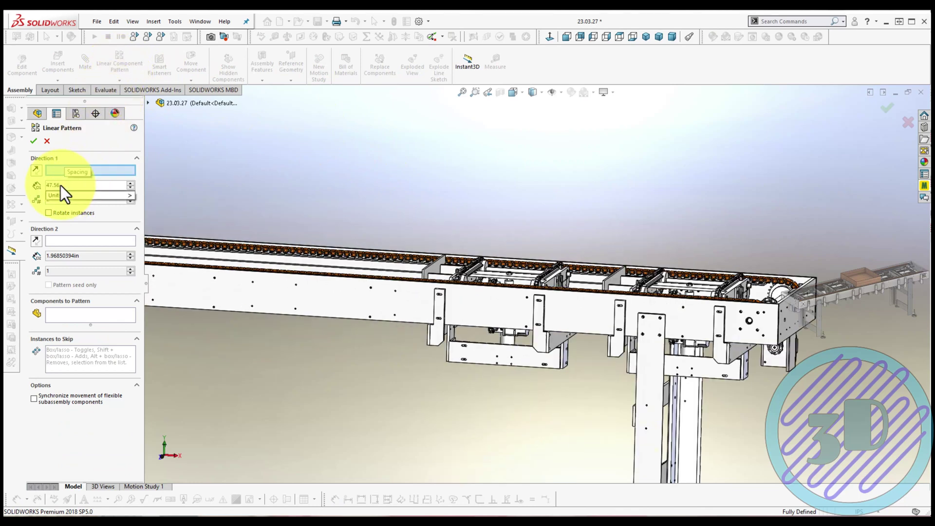
{"action": "key", "text": "Return"}
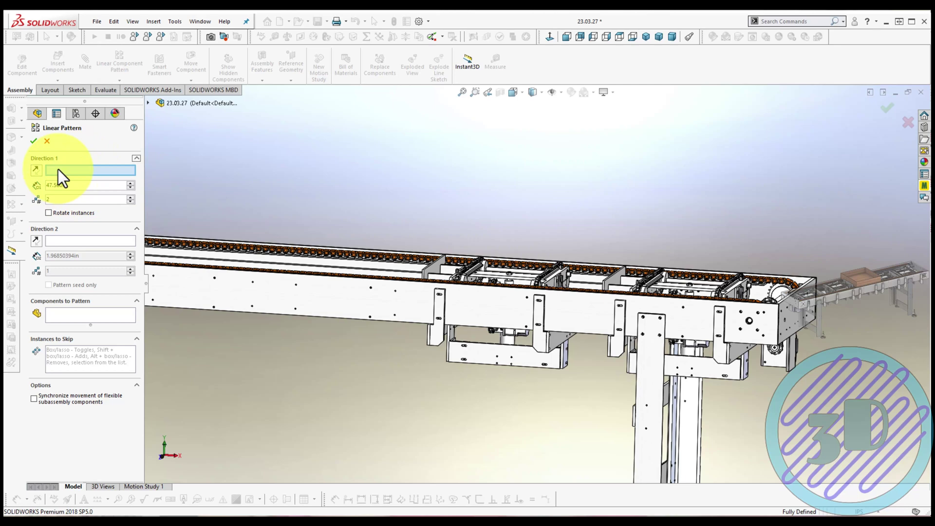
{"action": "left_click", "coordinate": [692, 358]}
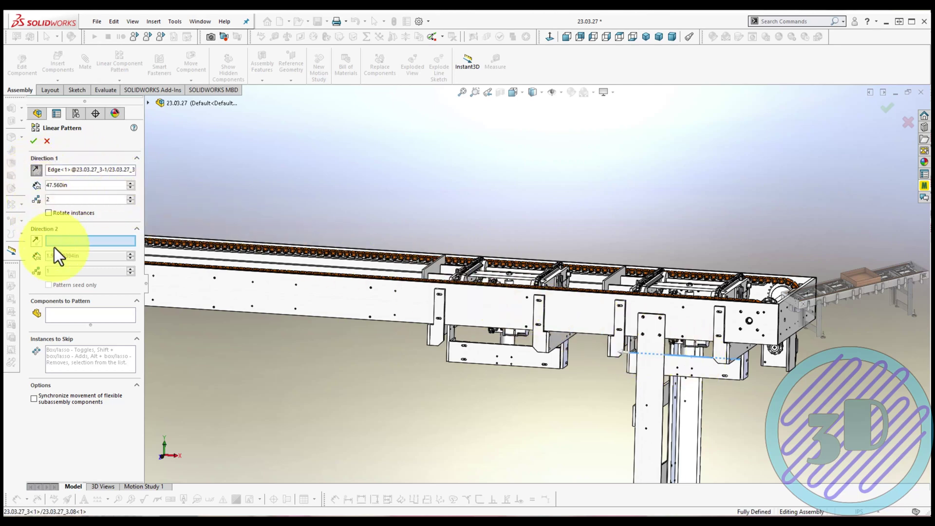
{"action": "left_click", "coordinate": [73, 315]}
Pattern only the leg bracket, removing the extra component, and confirm
{"action": "left_click", "coordinate": [527, 360]}
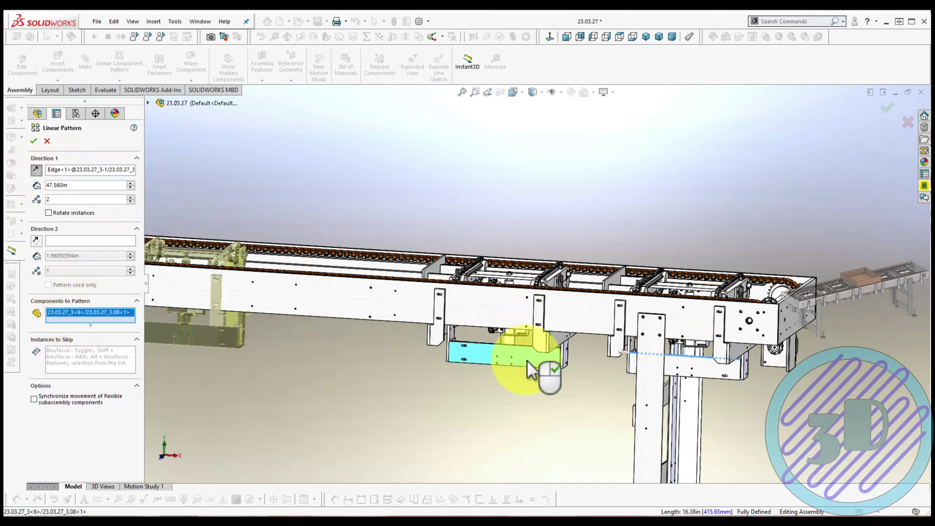
{"action": "left_click", "coordinate": [684, 367]}
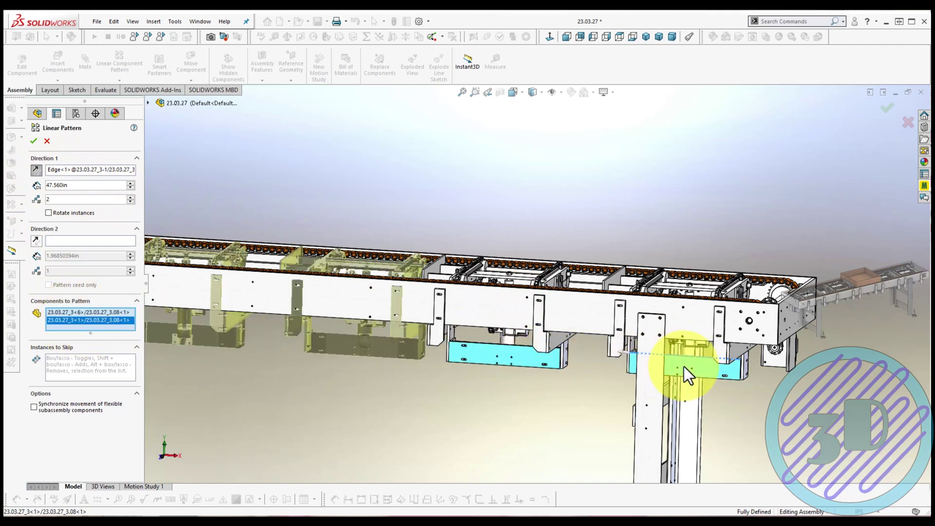
{"action": "scroll", "coordinate": [405, 291], "scroll_direction": "down", "scroll_amount": 3}
{"action": "scroll", "coordinate": [405, 291], "scroll_direction": "down", "scroll_amount": 2}
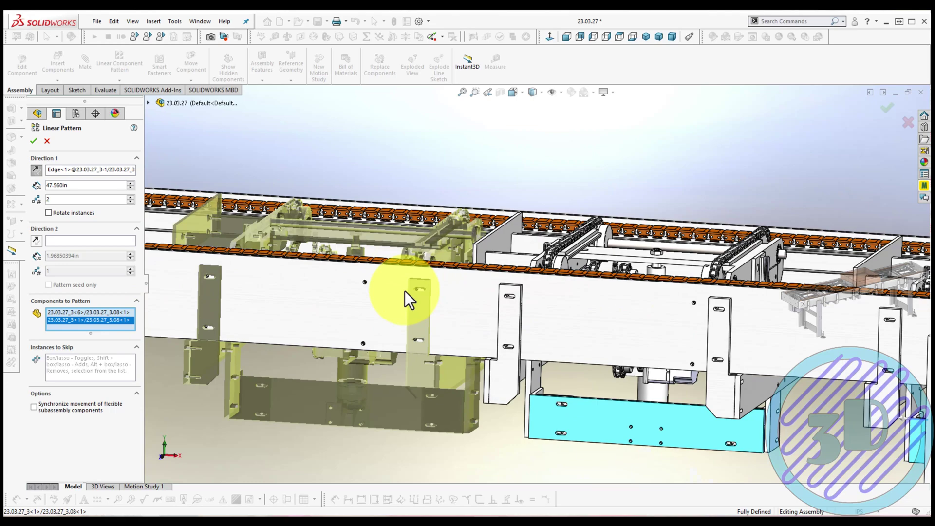
{"action": "mouse_move", "coordinate": [406, 292]}
{"action": "middle_mouse_down"}
{"action": "mouse_move", "coordinate": [422, 300]}
{"action": "mouse_move", "coordinate": [427, 287]}
{"action": "middle_mouse_up"}
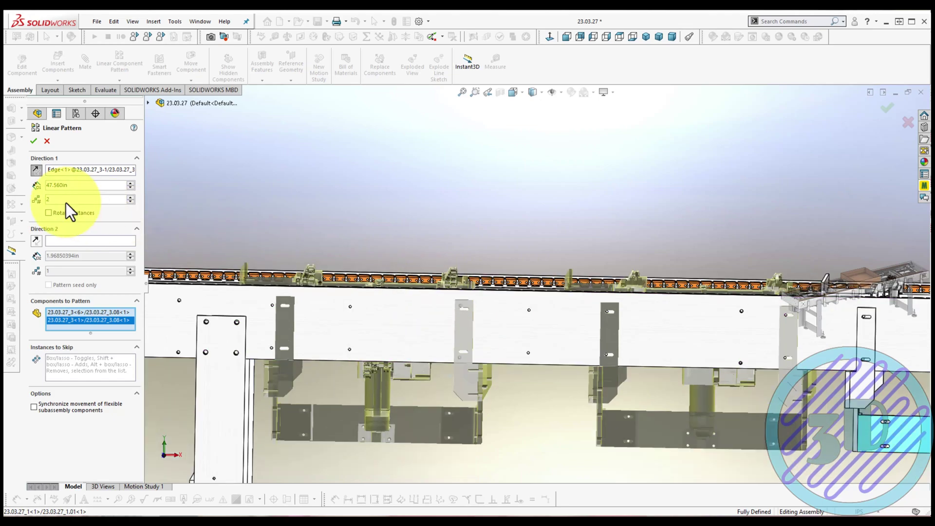
{"action": "middle_click_drag", "start_coordinate": [66, 202], "coordinate": [65, 208]}
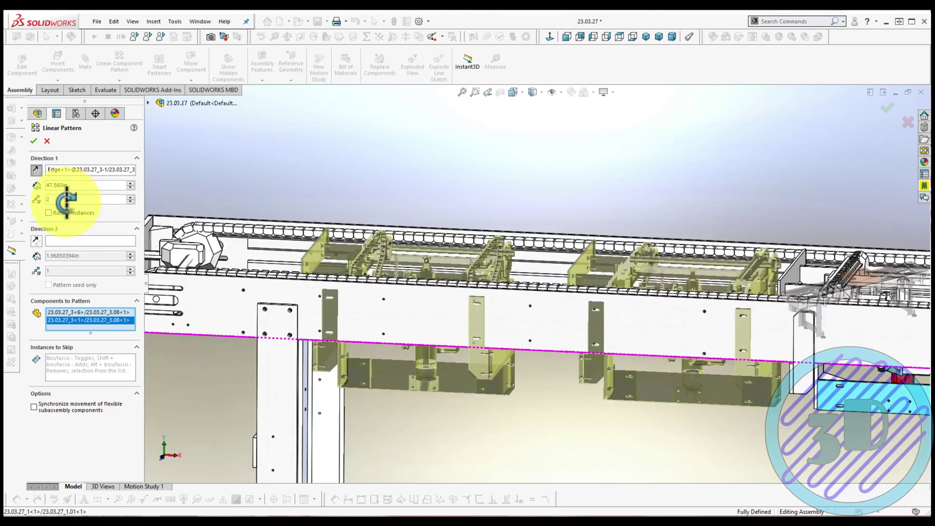
{"action": "left_click", "coordinate": [59, 314]}
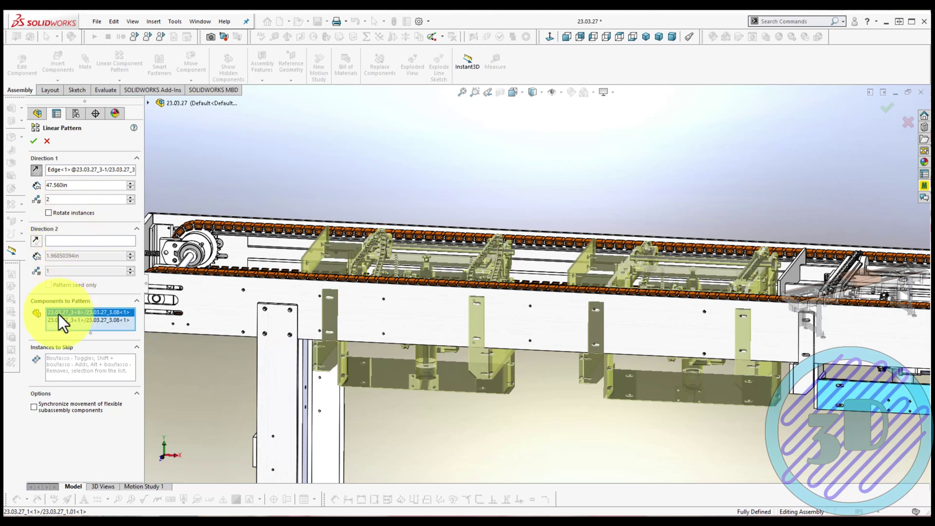
{"action": "key", "text": "Delete"}
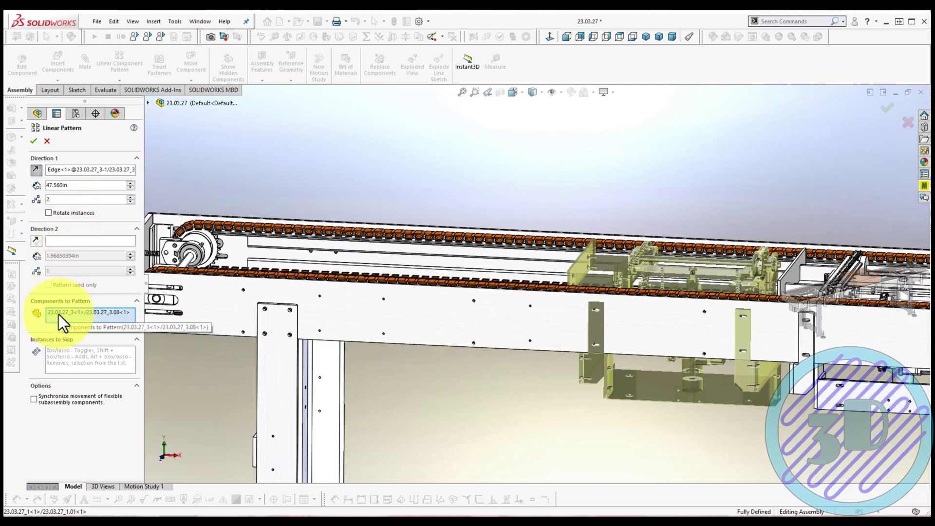
{"action": "left_click", "coordinate": [33, 141]}
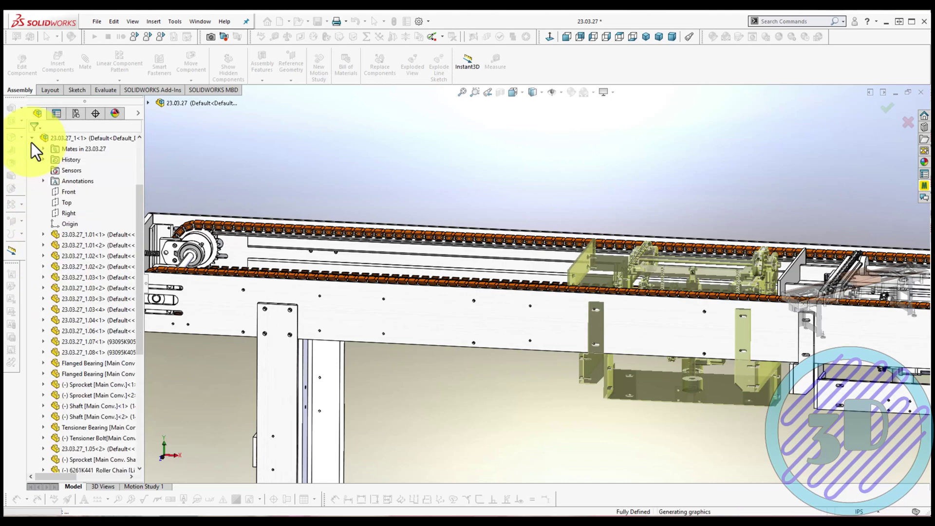
Finish the bracket pattern and zoom to the next pair of bracket slots
{"action": "scroll", "coordinate": [482, 289], "scroll_direction": "down", "scroll_amount": 2}
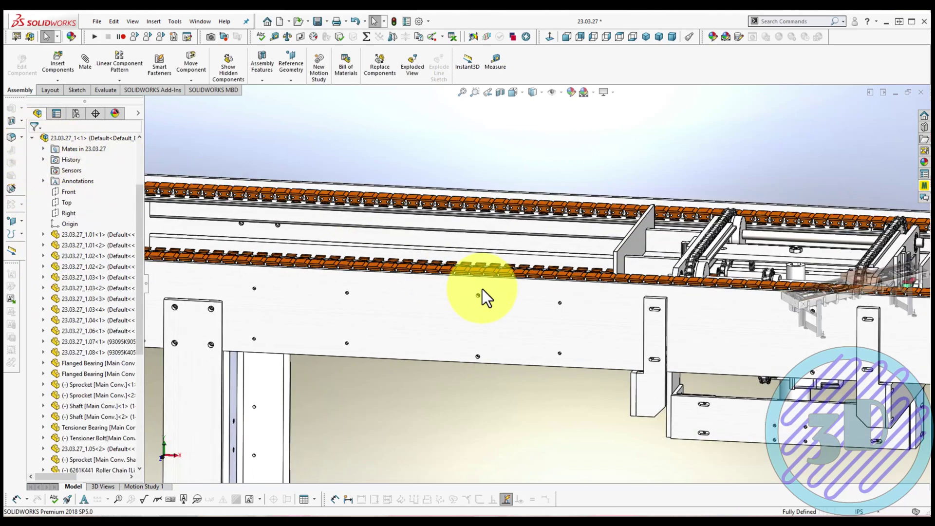
{"action": "scroll", "coordinate": [483, 289], "scroll_direction": "down", "scroll_amount": 3}
{"action": "left_click", "coordinate": [483, 289]}
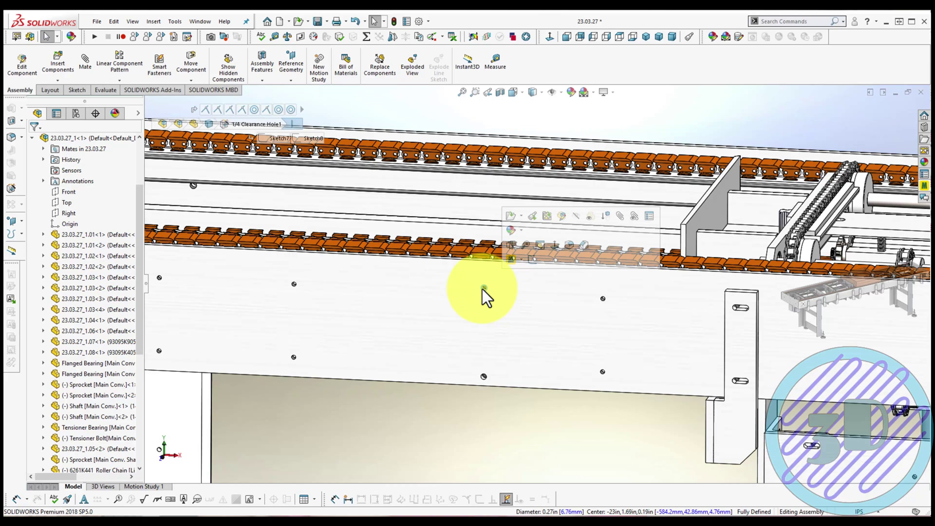
{"action": "scroll", "coordinate": [483, 289], "scroll_direction": "up", "scroll_amount": 3}
{"action": "scroll", "coordinate": [482, 289], "scroll_direction": "up", "scroll_amount": 3}
{"action": "scroll", "coordinate": [482, 289], "scroll_direction": "down", "scroll_amount": 3}
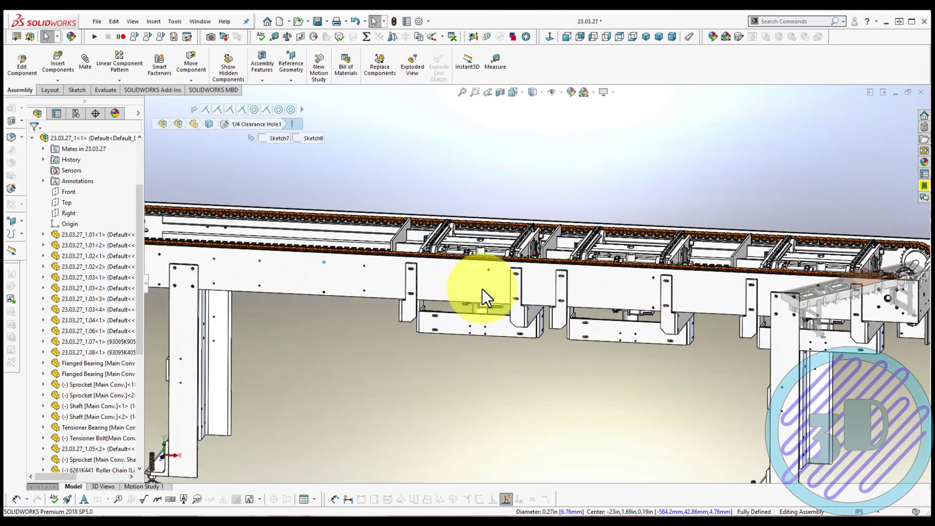
{"action": "scroll", "coordinate": [482, 288], "scroll_direction": "down", "scroll_amount": 3}
{"action": "scroll", "coordinate": [483, 288], "scroll_direction": "down", "scroll_amount": 3}
{"action": "scroll", "coordinate": [511, 287], "scroll_direction": "down", "scroll_amount": 2}
Measure 74.19 in between the two bracket slot centres and close Measure
{"action": "left_click", "coordinate": [628, 275]}
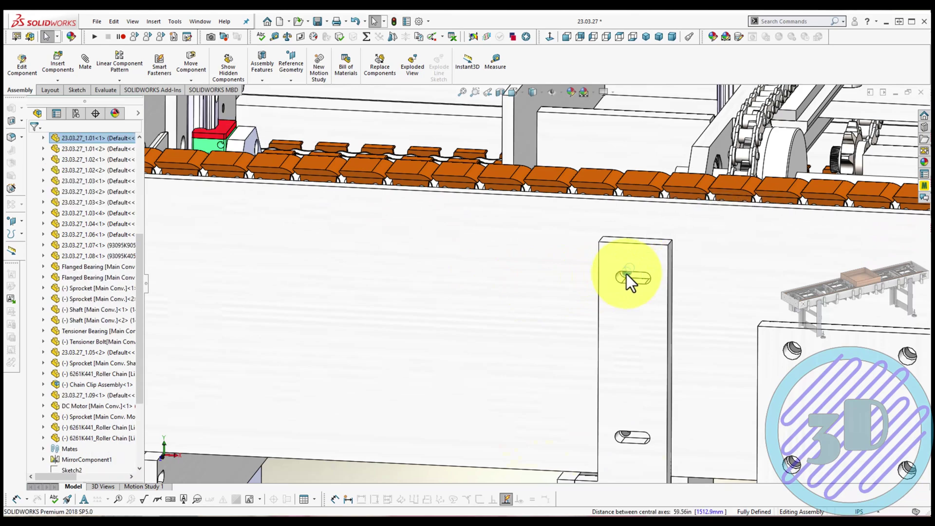
{"action": "key", "text": "ctrl+8"}
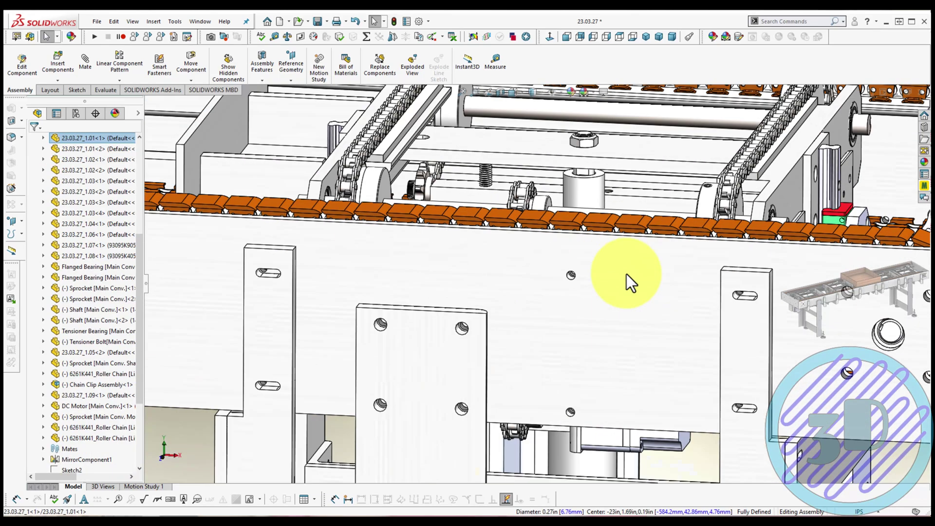
{"action": "left_click", "coordinate": [657, 287], "text": "ctrl"}
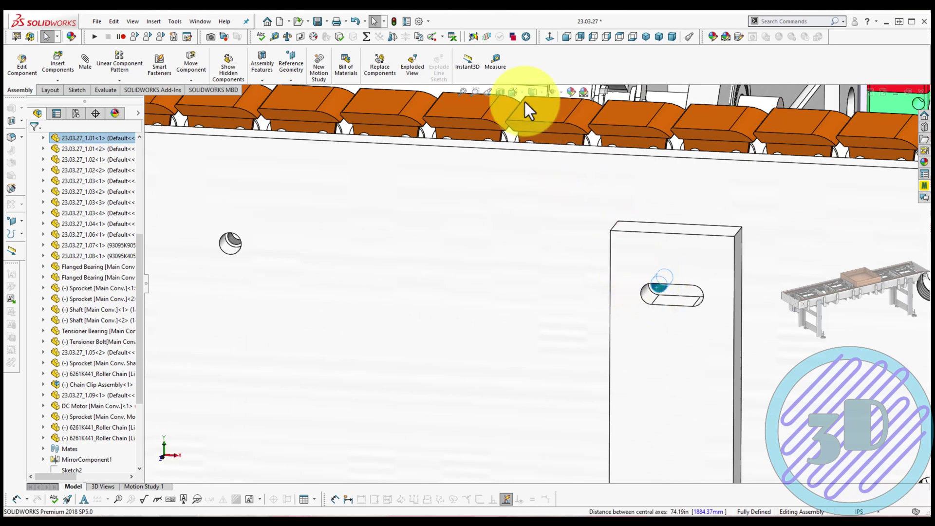
{"action": "left_click", "coordinate": [503, 70]}
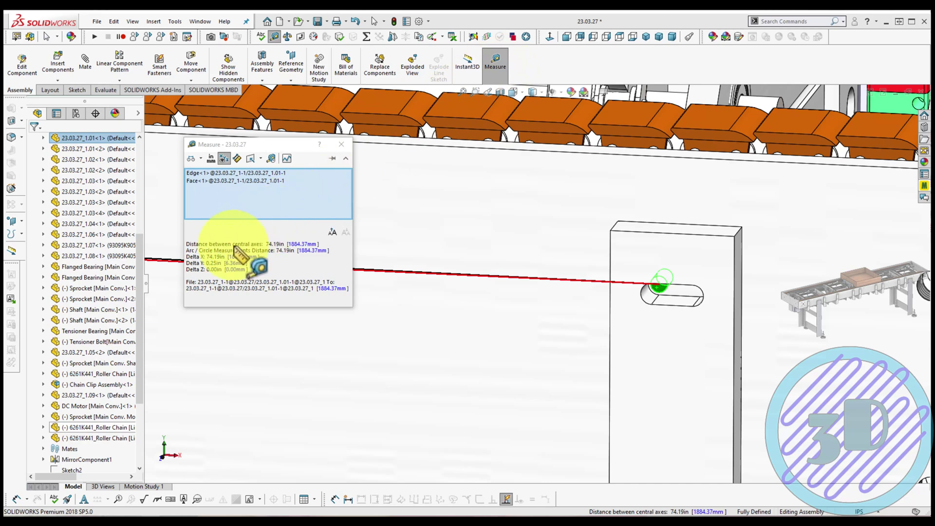
{"action": "left_click", "coordinate": [341, 144]}
{"action": "left_click", "coordinate": [112, 64]}
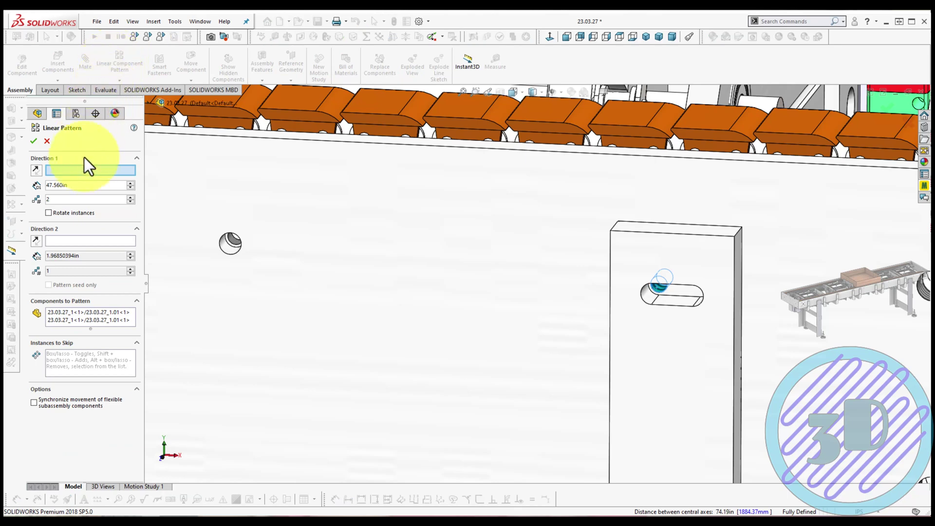
Set the pattern spacing to 74.19 in along a reversed frame edge
{"action": "double_click", "coordinate": [76, 186]}
{"action": "type", "text": "74.19"}
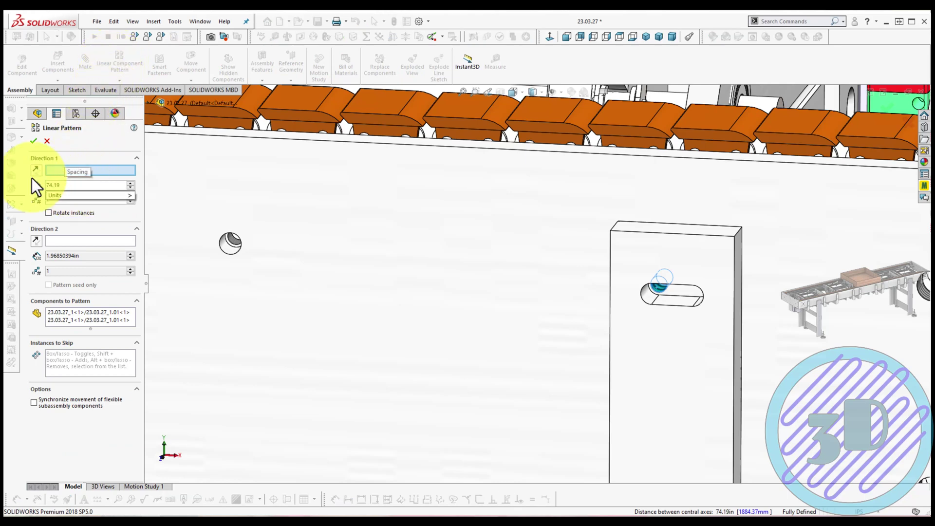
{"action": "key", "text": "Return"}
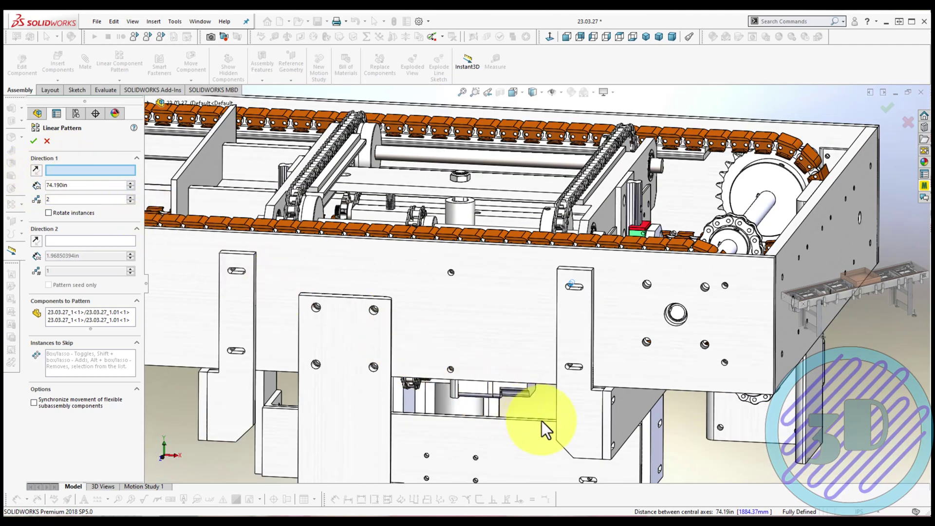
{"action": "left_click", "coordinate": [538, 419]}
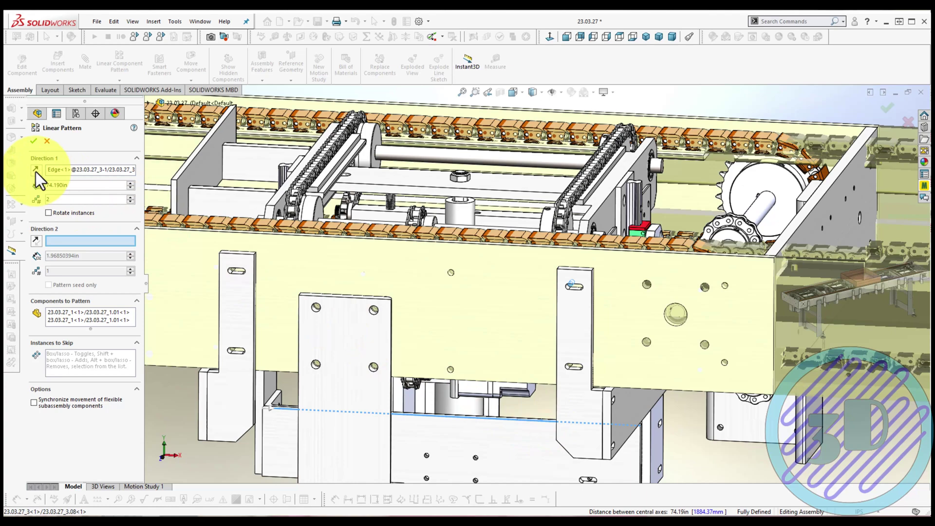
{"action": "left_click", "coordinate": [36, 171]}
Replace the components to pattern with the pop-up lift unit
{"action": "scroll", "coordinate": [472, 309], "scroll_direction": "up", "scroll_amount": 3}
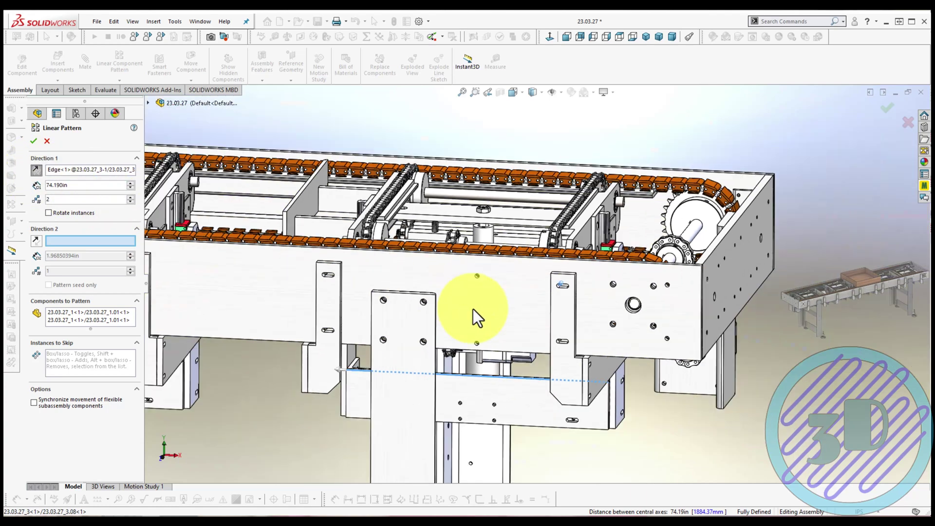
{"action": "scroll", "coordinate": [473, 309], "scroll_direction": "up", "scroll_amount": 2}
{"action": "scroll", "coordinate": [473, 310], "scroll_direction": "up", "scroll_amount": 2}
{"action": "scroll", "coordinate": [472, 309], "scroll_direction": "up", "scroll_amount": 2}
{"action": "scroll", "coordinate": [471, 309], "scroll_direction": "up", "scroll_amount": 2}
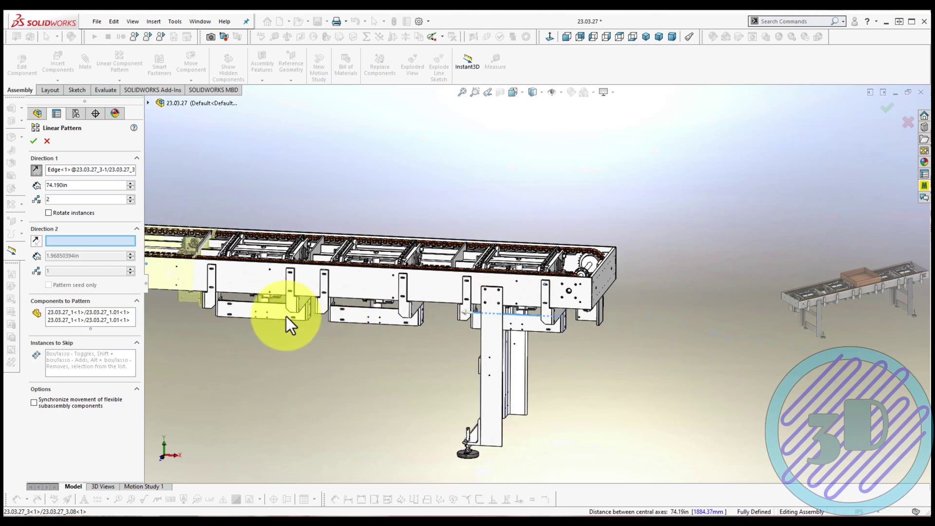
{"action": "right_click", "coordinate": [113, 323]}
{"action": "left_click", "coordinate": [147, 331]}
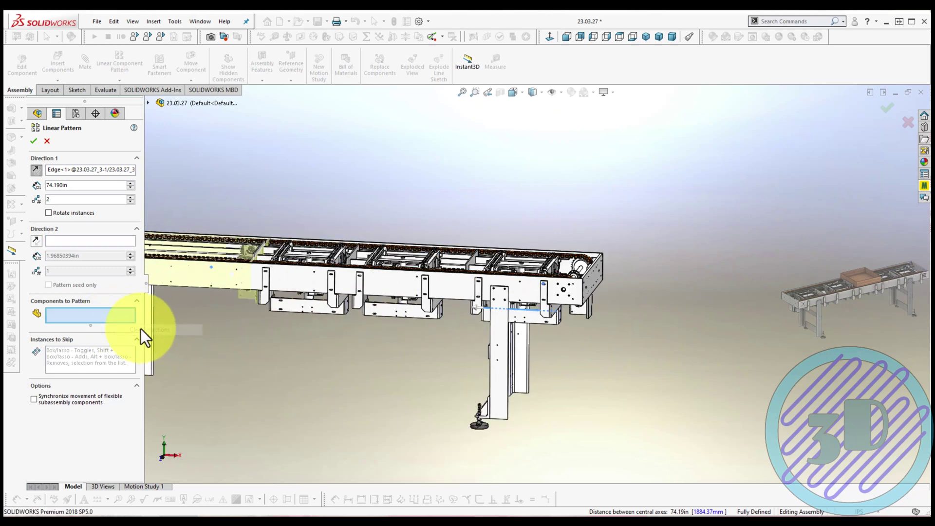
{"action": "left_click", "coordinate": [527, 317]}
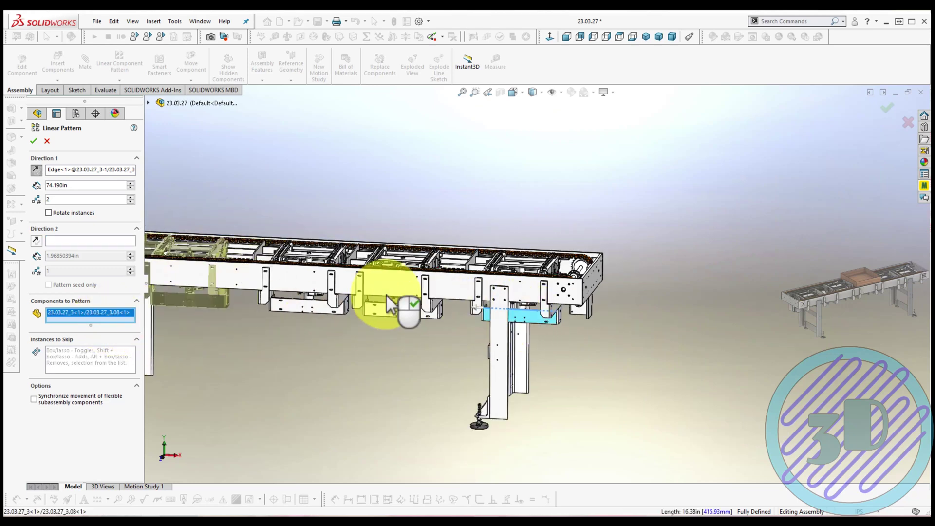
Adjust the spacing to 68.490 in with 2 instances and accept the pattern
{"action": "scroll", "coordinate": [203, 267], "scroll_direction": "down", "scroll_amount": 2}
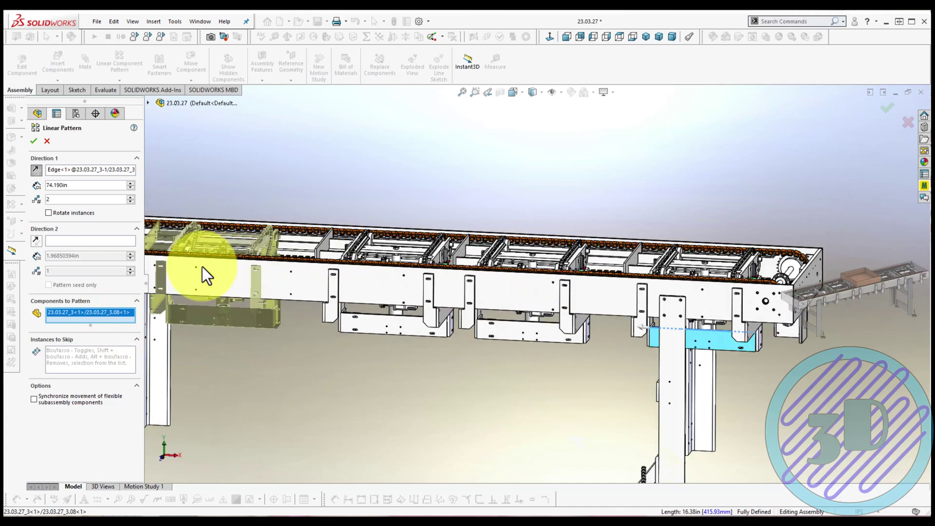
{"action": "scroll", "coordinate": [202, 266], "scroll_direction": "down", "scroll_amount": 2}
{"action": "middle_click_drag", "start_coordinate": [202, 267], "coordinate": [368, 305]}
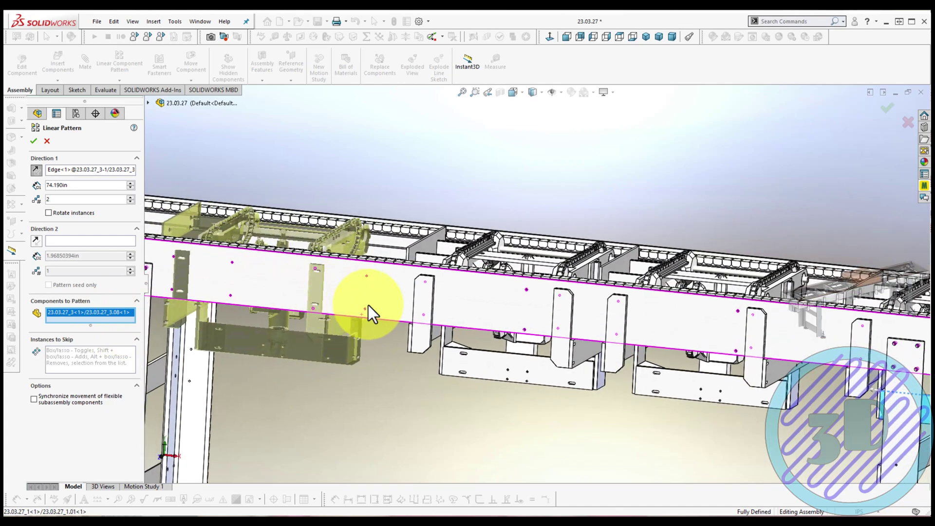
{"action": "scroll", "coordinate": [368, 305], "scroll_direction": "down", "scroll_amount": 2}
{"action": "scroll", "coordinate": [369, 305], "scroll_direction": "down", "scroll_amount": 2}
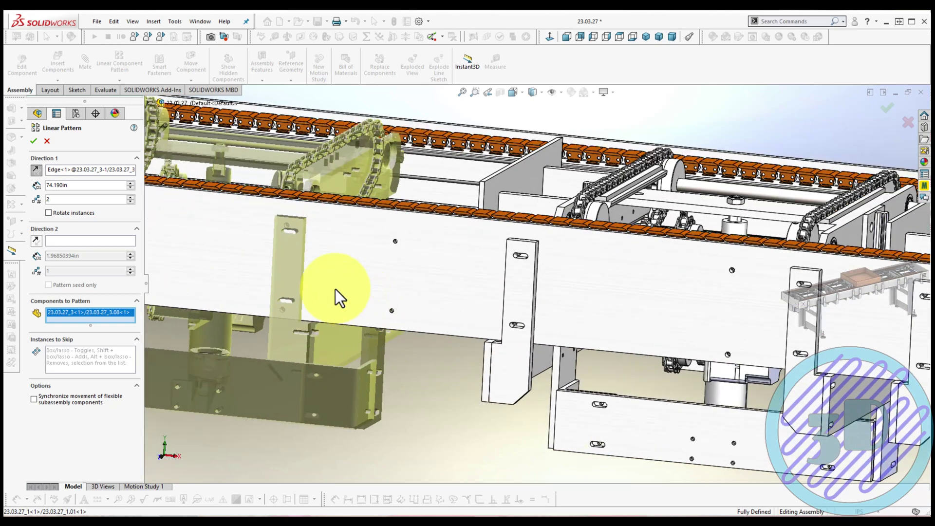
{"action": "left_click", "coordinate": [128, 189]}
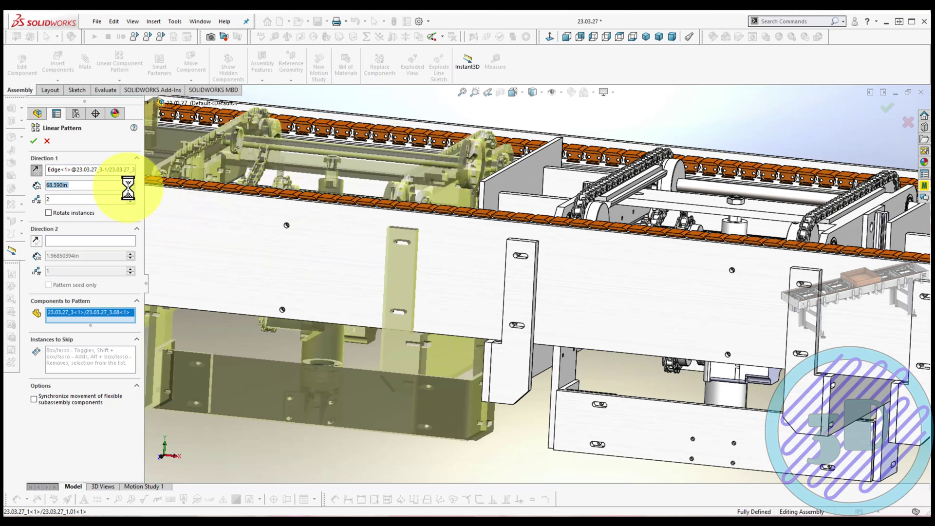
{"action": "left_click", "coordinate": [130, 183]}
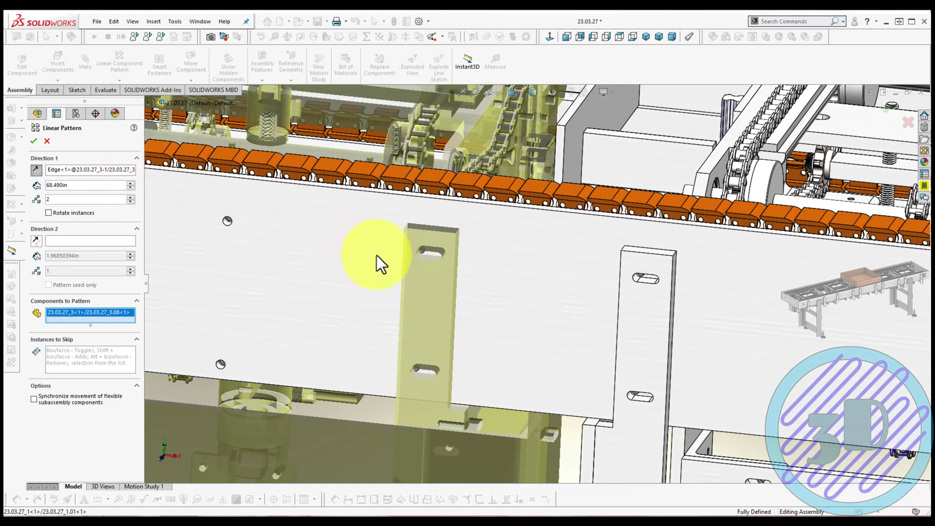
{"action": "scroll", "coordinate": [434, 272], "scroll_direction": "up", "scroll_amount": 5}
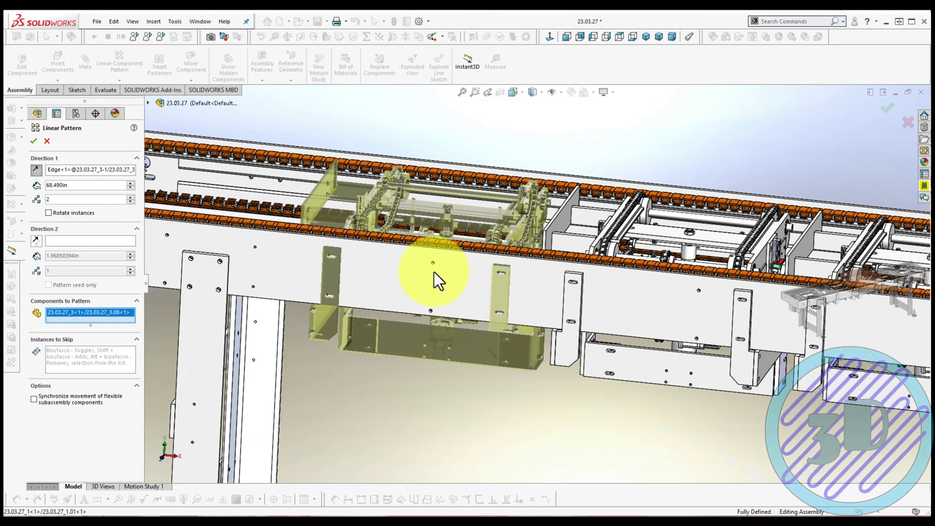
{"action": "left_click", "coordinate": [33, 142]}
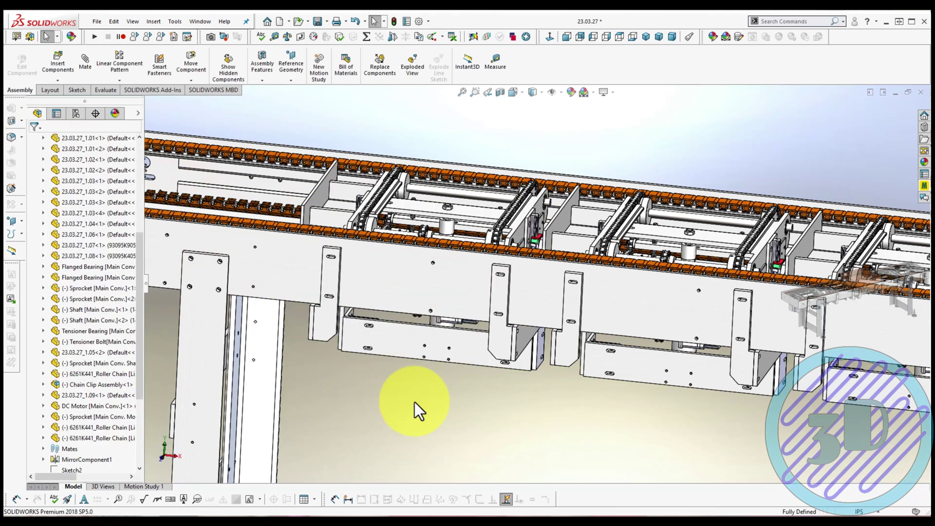
{"action": "scroll", "coordinate": [414, 402], "scroll_direction": "up", "scroll_amount": 3}
{"action": "scroll", "coordinate": [585, 336], "scroll_direction": "up", "scroll_amount": 2}
{"action": "scroll", "coordinate": [634, 316], "scroll_direction": "up", "scroll_amount": 1}
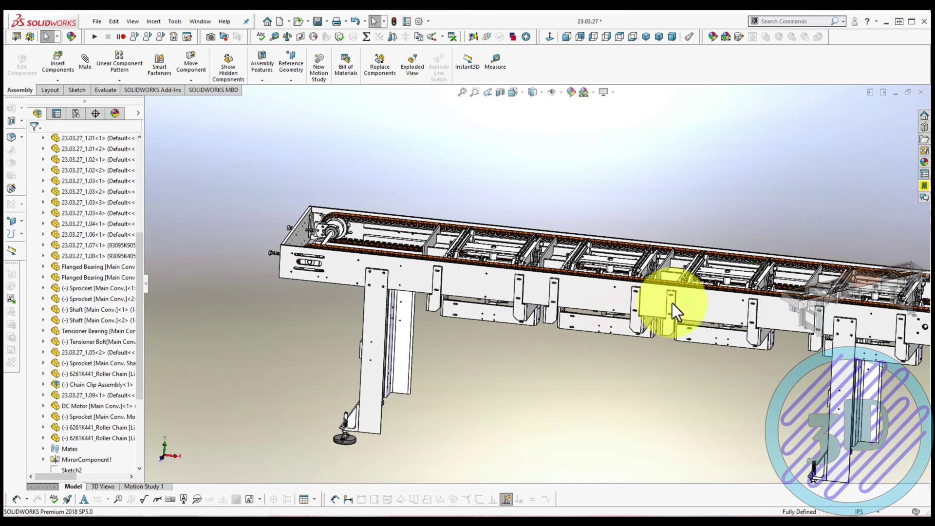
{"action": "scroll", "coordinate": [672, 303], "scroll_direction": "up", "scroll_amount": 1}
{"action": "middle_click_drag", "start_coordinate": [668, 309], "coordinate": [653, 338]}
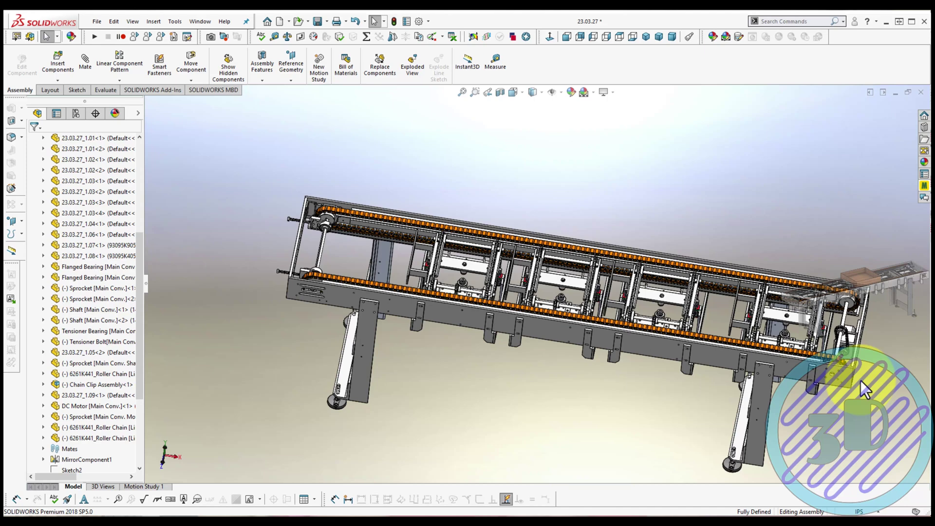
{"action": "left_click", "coordinate": [619, 36]}
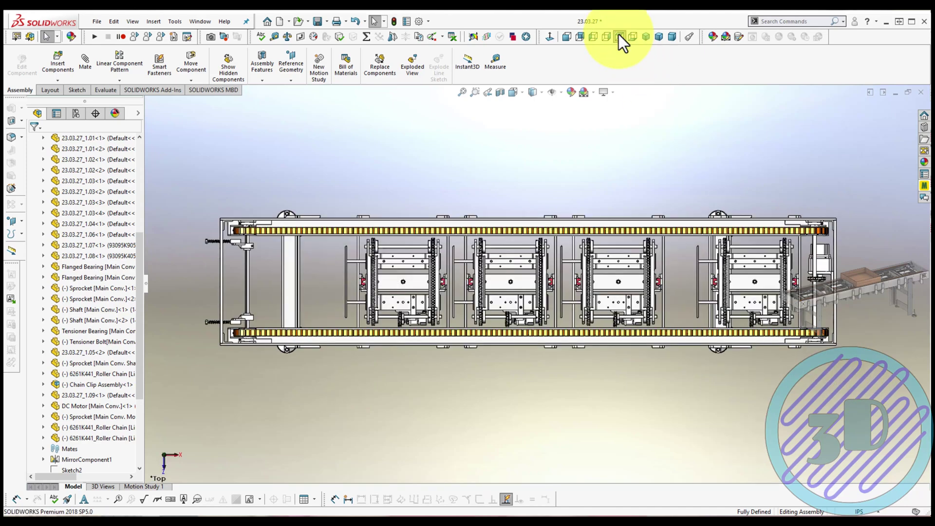
{"action": "left_click", "coordinate": [619, 36]}
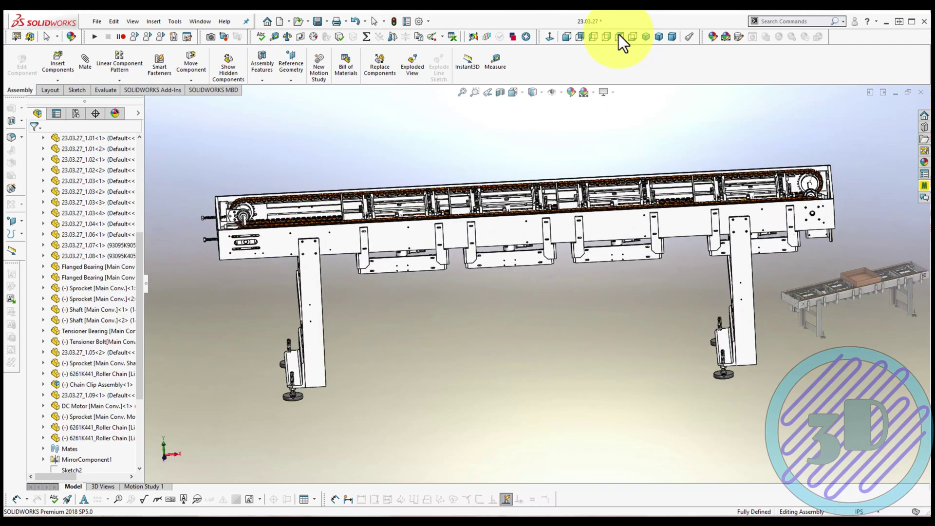
{"action": "left_click", "coordinate": [619, 36]}
{"action": "scroll", "coordinate": [439, 198], "scroll_direction": "down", "scroll_amount": 4}
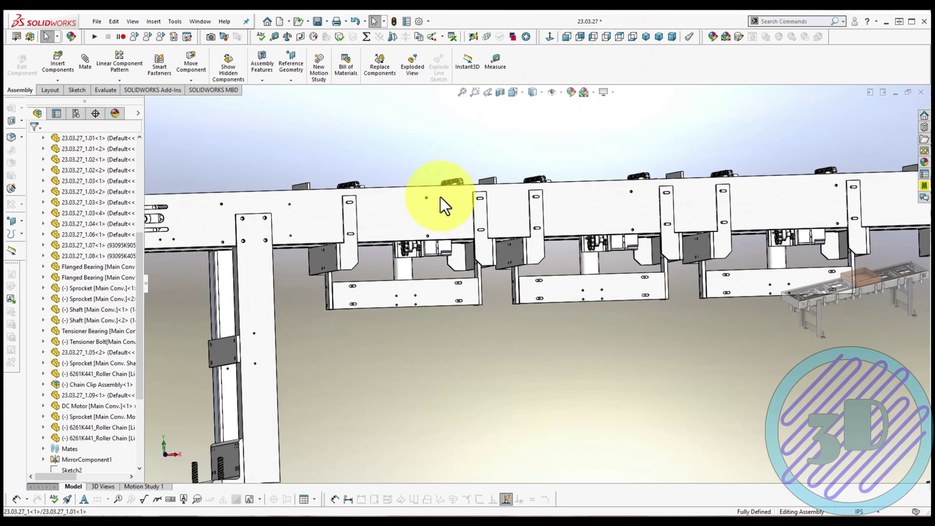
View the conveyor's long side plate Normal To and locate it in the tree
{"action": "left_click", "coordinate": [441, 197]}
{"action": "left_click", "coordinate": [527, 153]}
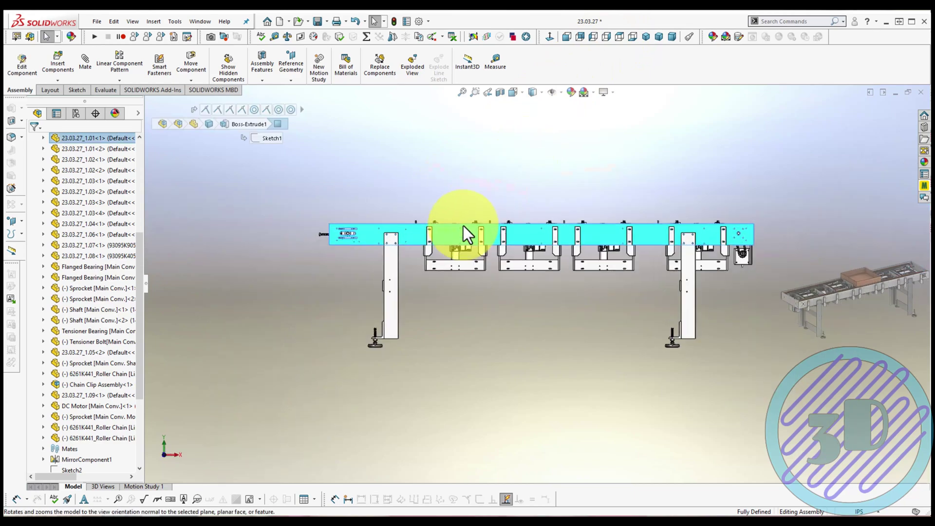
{"action": "scroll", "coordinate": [464, 226], "scroll_direction": "down", "scroll_amount": 2}
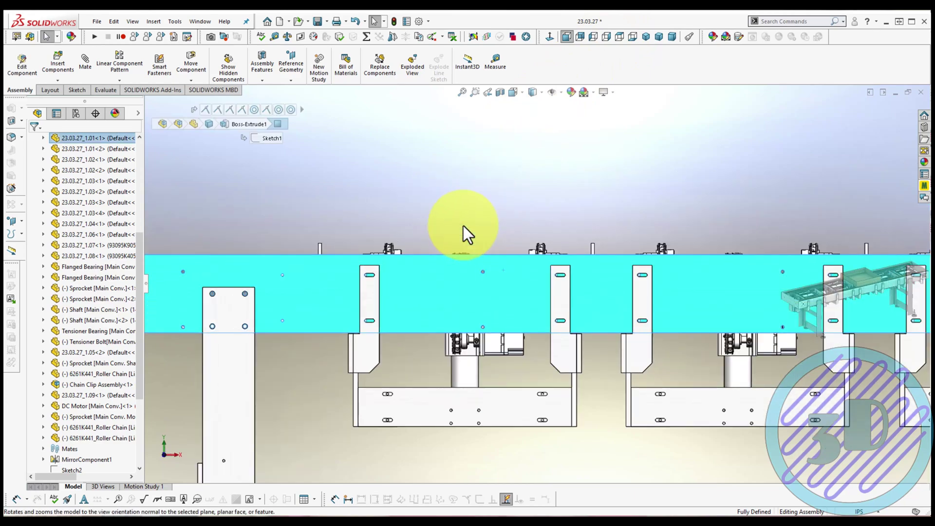
{"action": "scroll", "coordinate": [463, 226], "scroll_direction": "up", "scroll_amount": 2}
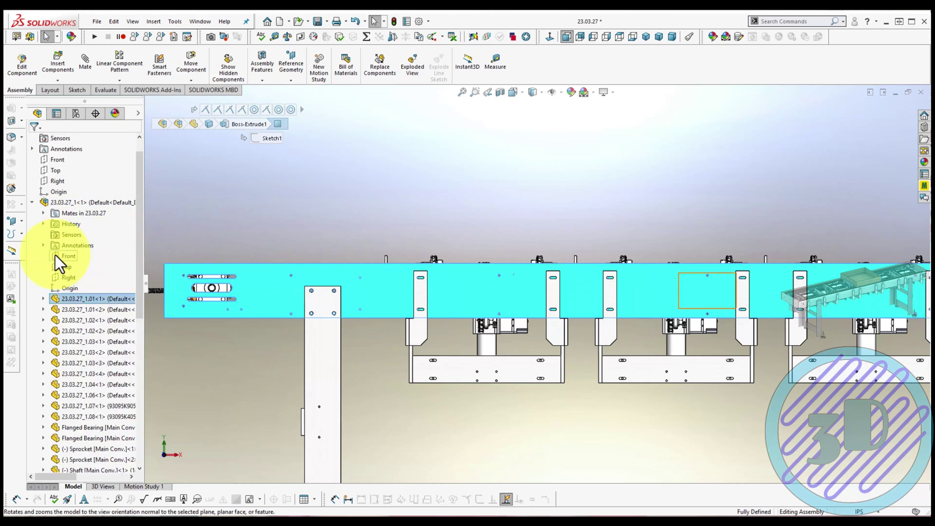
{"action": "left_click", "coordinate": [70, 223]}
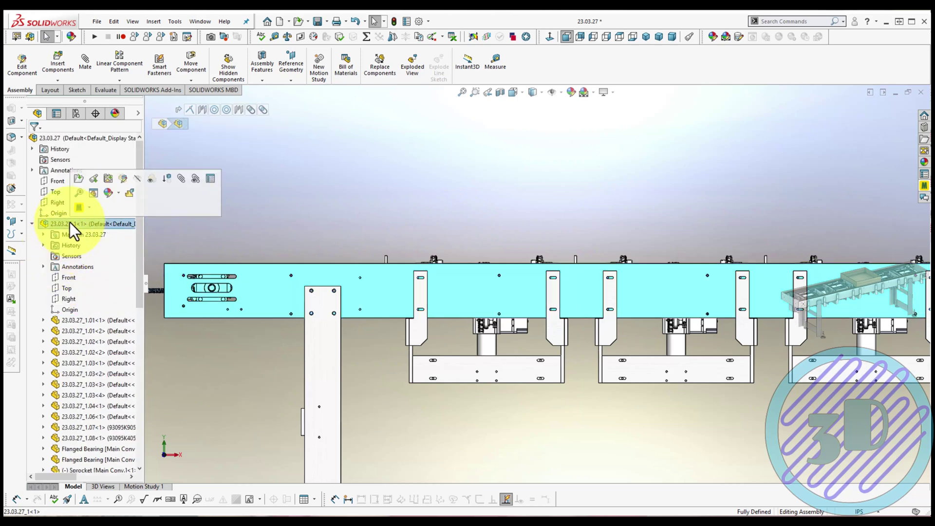
Make lift-unit subassembly 23.03.27_3<8> flexible
{"action": "left_click", "coordinate": [495, 366]}
{"action": "left_click", "coordinate": [73, 322]}
{"action": "right_click", "coordinate": [72, 321]}
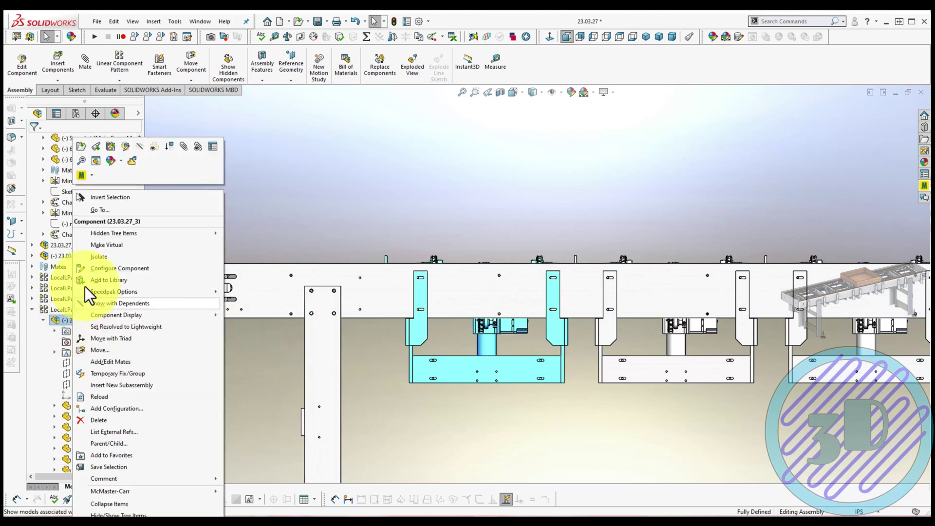
{"action": "left_click", "coordinate": [132, 160]}
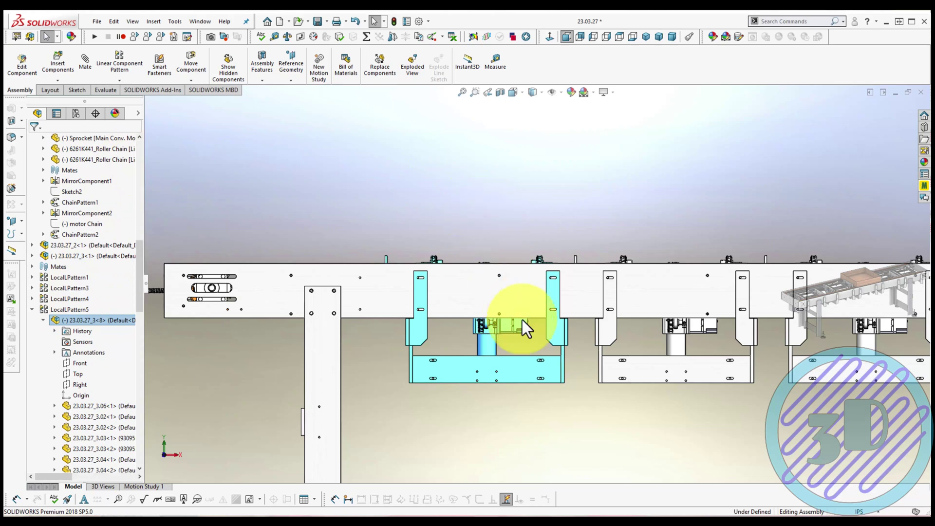
{"action": "scroll", "coordinate": [439, 256], "scroll_direction": "down", "scroll_amount": 2}
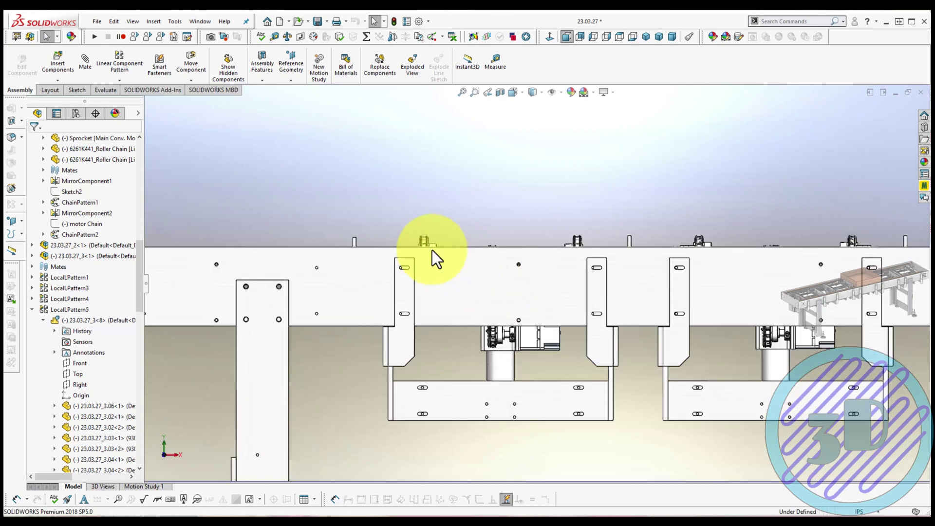
{"action": "scroll", "coordinate": [432, 250], "scroll_direction": "down", "scroll_amount": 1}
{"action": "scroll", "coordinate": [432, 250], "scroll_direction": "down", "scroll_amount": 1}
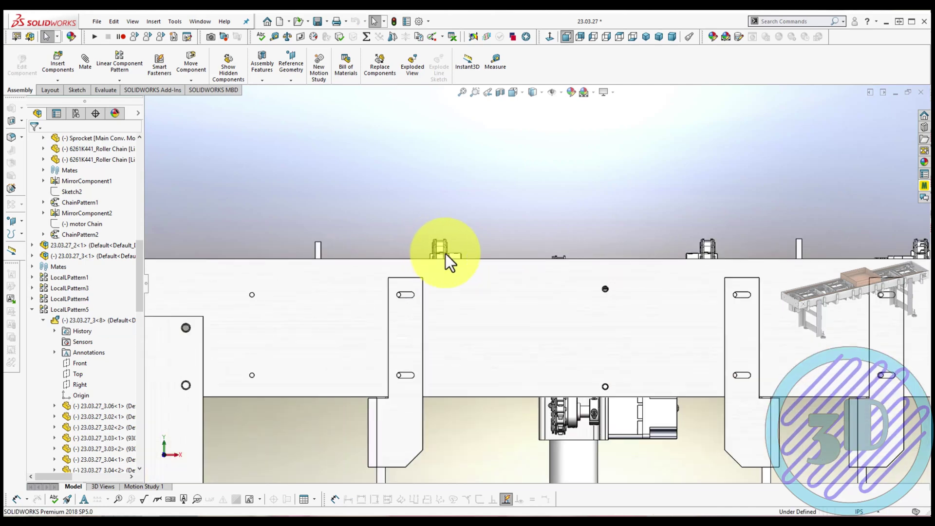
{"action": "left_click", "coordinate": [453, 255]}
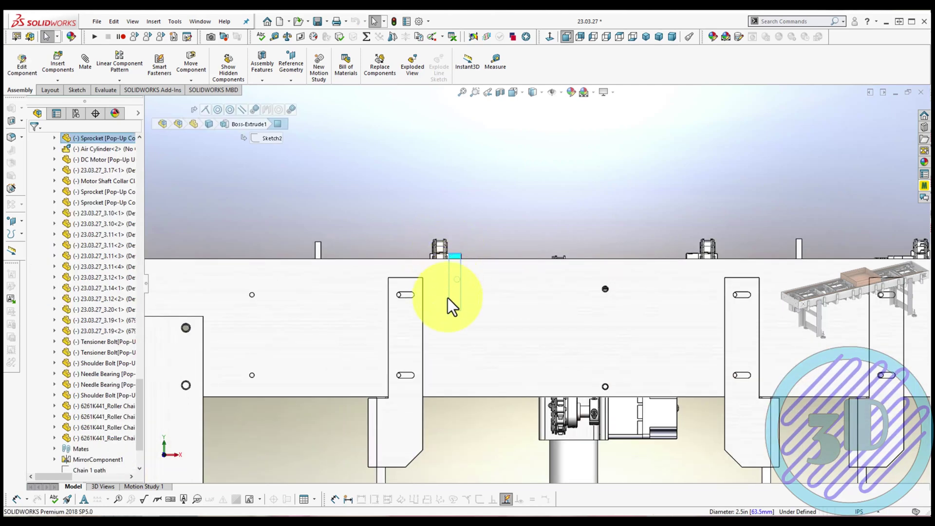
{"action": "middle_click_drag", "start_coordinate": [448, 296], "coordinate": [453, 341]}
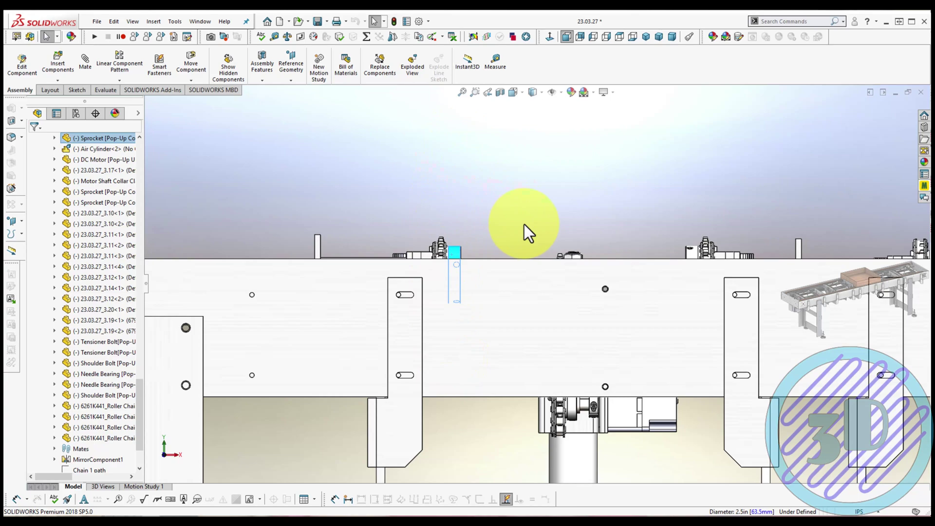
{"action": "scroll", "coordinate": [524, 224], "scroll_direction": "up", "scroll_amount": 1}
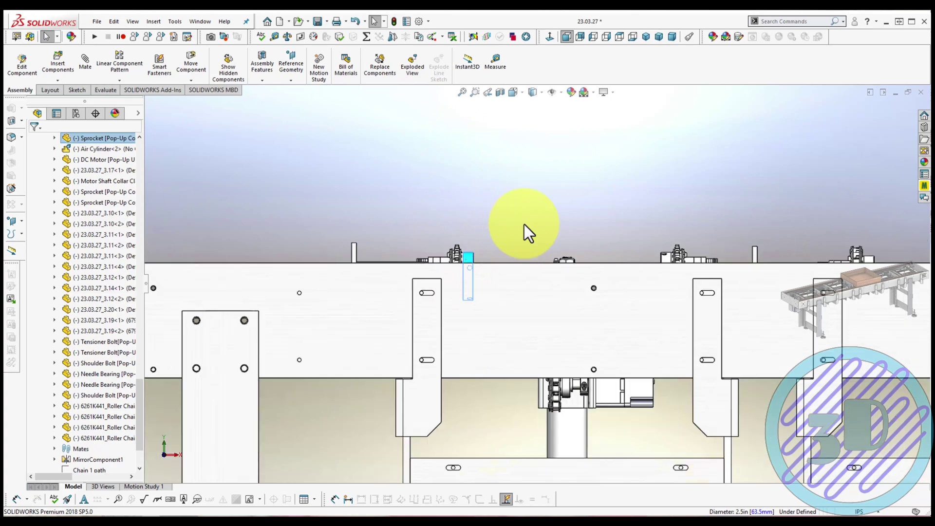
{"action": "middle_click_drag", "start_coordinate": [524, 225], "coordinate": [379, 235]}
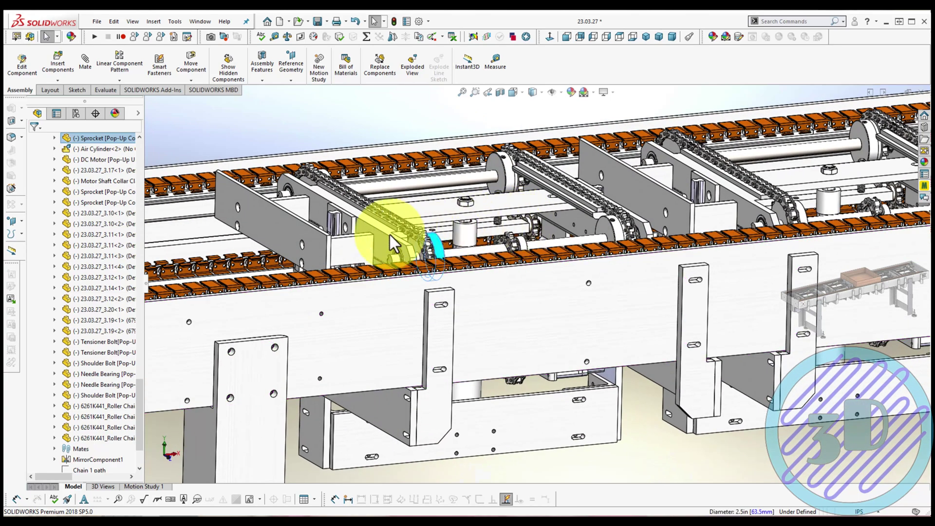
{"action": "left_click", "coordinate": [379, 236]}
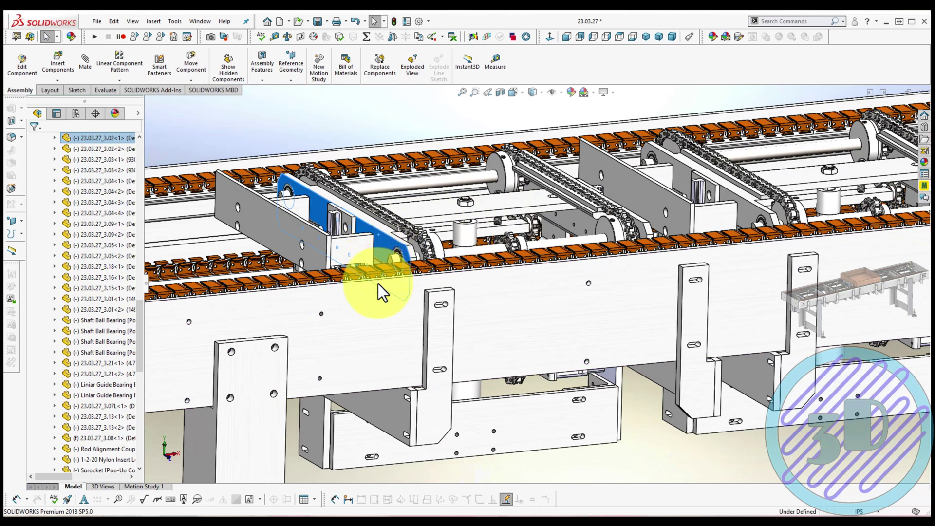
{"action": "middle_click_drag", "start_coordinate": [380, 298], "coordinate": [375, 331]}
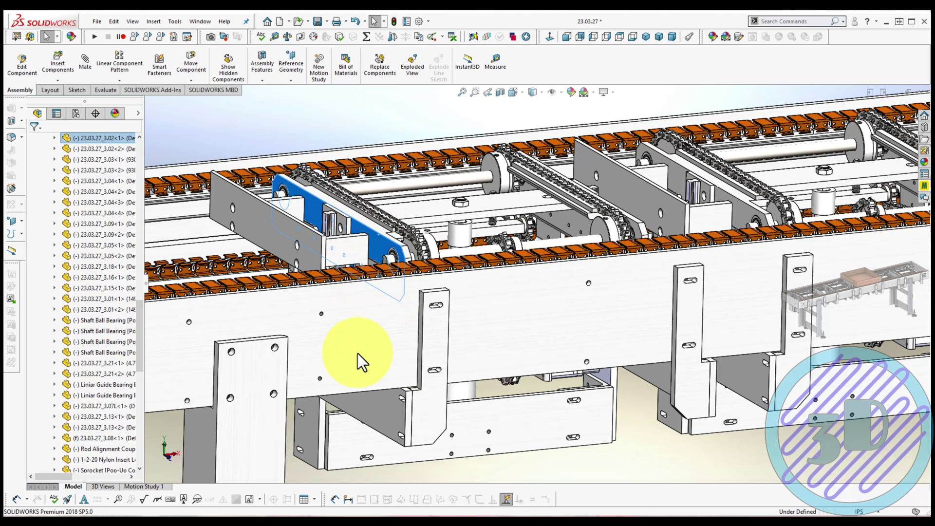
{"action": "left_click", "coordinate": [460, 395]}
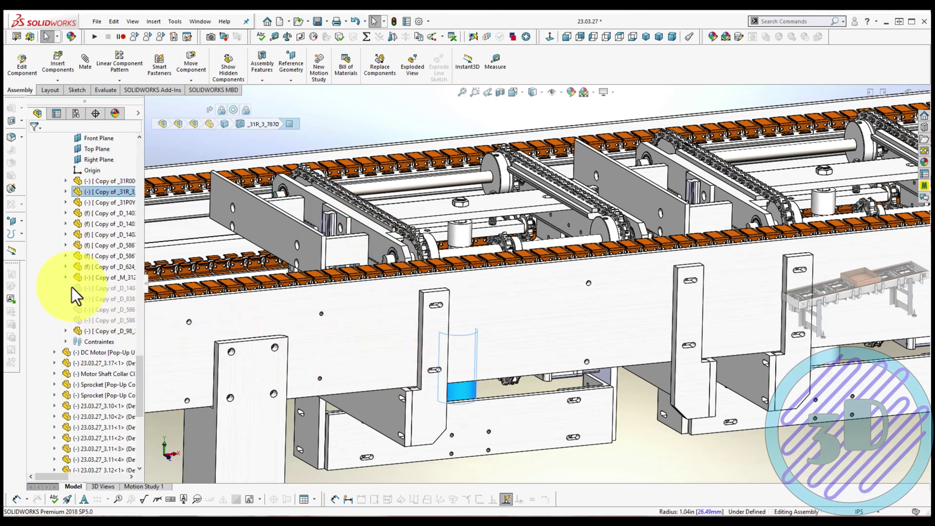
{"action": "left_click", "coordinate": [72, 288]}
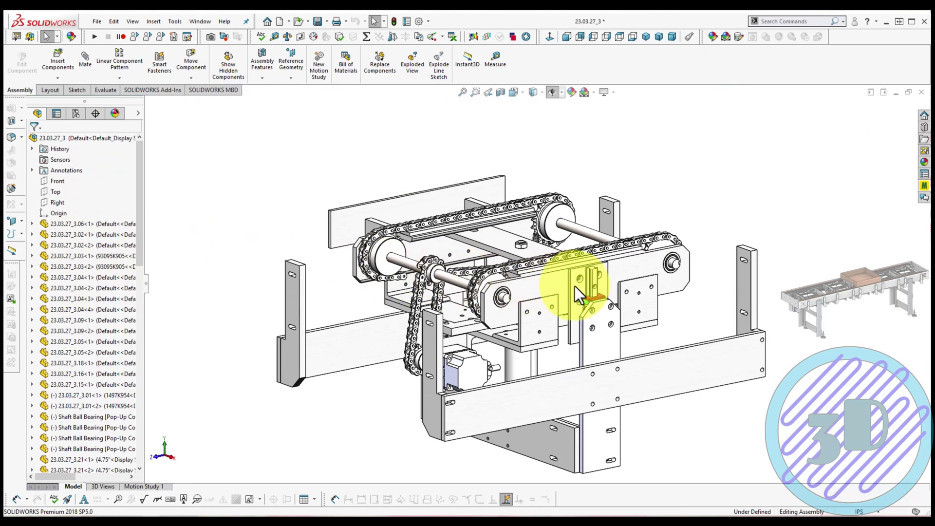
Test-slide the bracket plate down, then suppress ChainPattern5 and ChainPattern7
{"action": "left_click", "coordinate": [575, 285]}
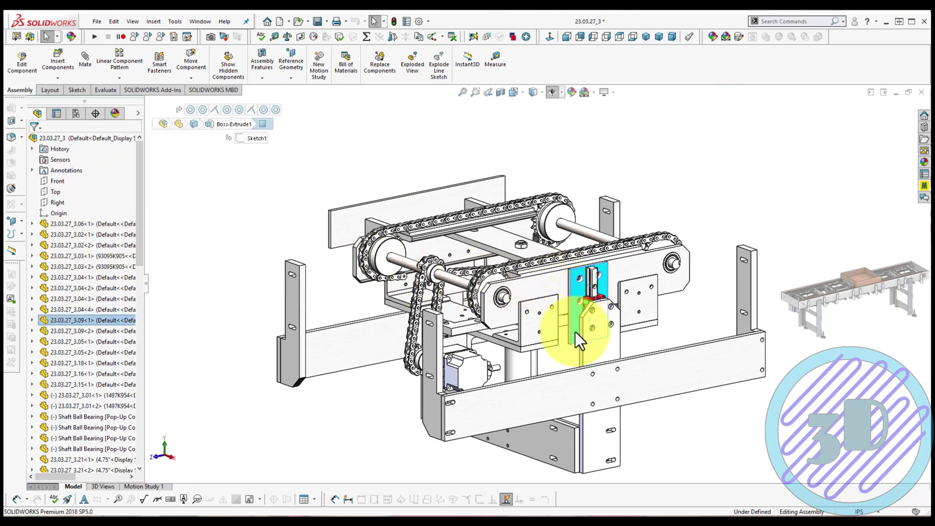
{"action": "left_click_drag", "start_coordinate": [579, 354], "coordinate": [582, 366]}
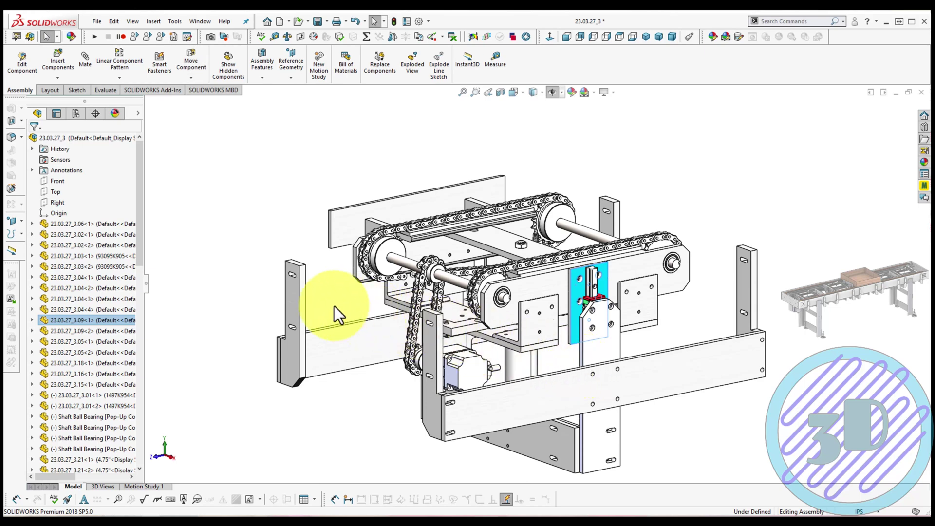
{"action": "left_click", "coordinate": [322, 302]}
{"action": "left_click_drag", "start_coordinate": [136, 247], "coordinate": [144, 467]}
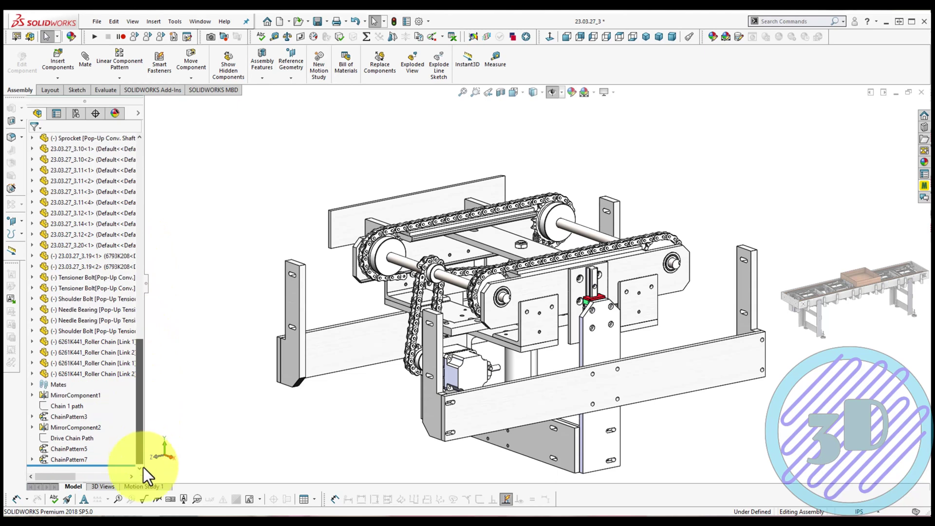
{"action": "left_click", "coordinate": [49, 459]}
{"action": "left_click", "coordinate": [74, 416]}
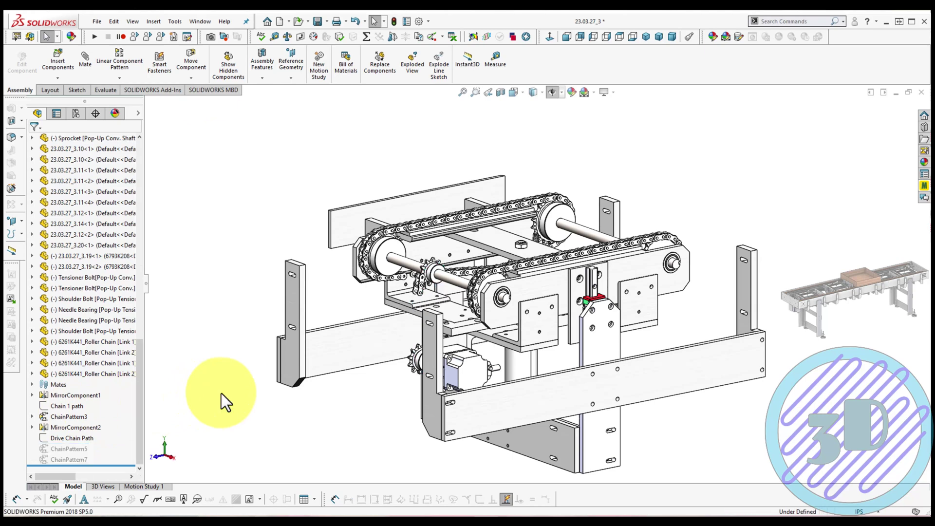
Drag the lift bracket to test pop-up travel, unsuppress both chain patterns, save and close
{"action": "left_click", "coordinate": [577, 285]}
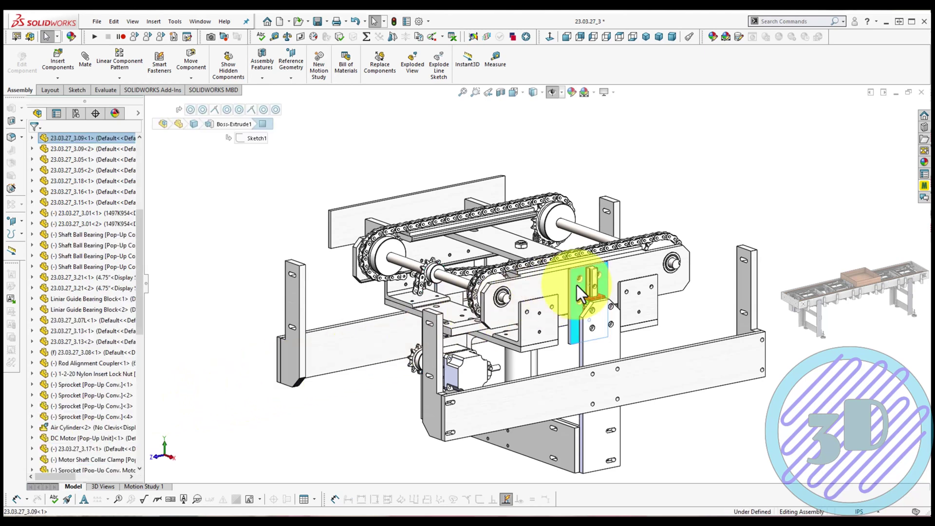
{"action": "mouse_move", "coordinate": [577, 308]}
{"action": "left_mouse_down"}
{"action": "mouse_move", "coordinate": [575, 354]}
{"action": "mouse_move", "coordinate": [559, 354]}
{"action": "left_mouse_up"}
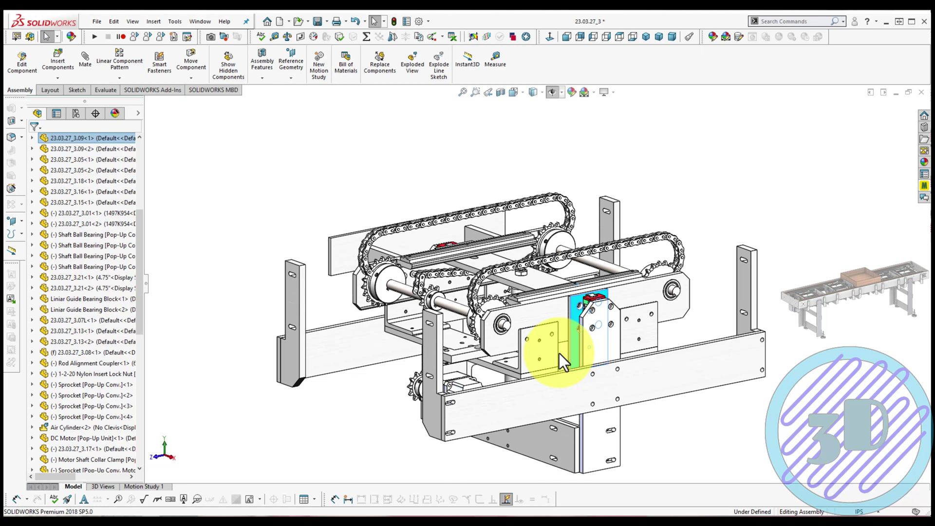
{"action": "left_click_drag", "start_coordinate": [139, 317], "coordinate": [143, 472]}
{"action": "left_click_drag", "start_coordinate": [64, 461], "coordinate": [52, 449]}
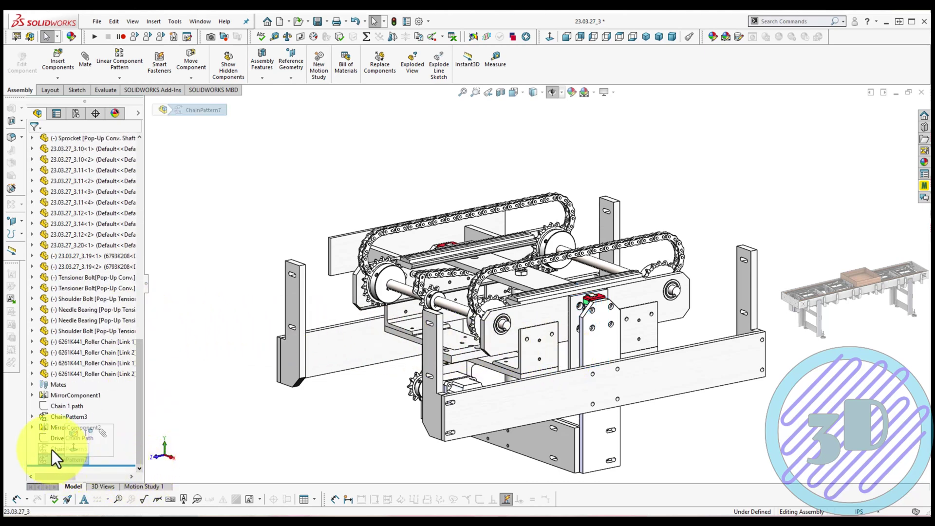
{"action": "left_click", "coordinate": [74, 423]}
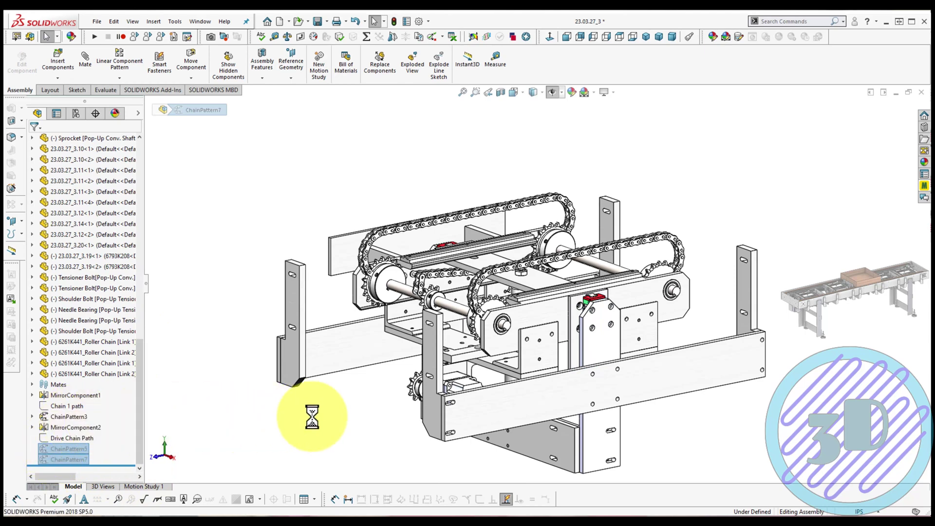
{"action": "left_click", "coordinate": [318, 21]}
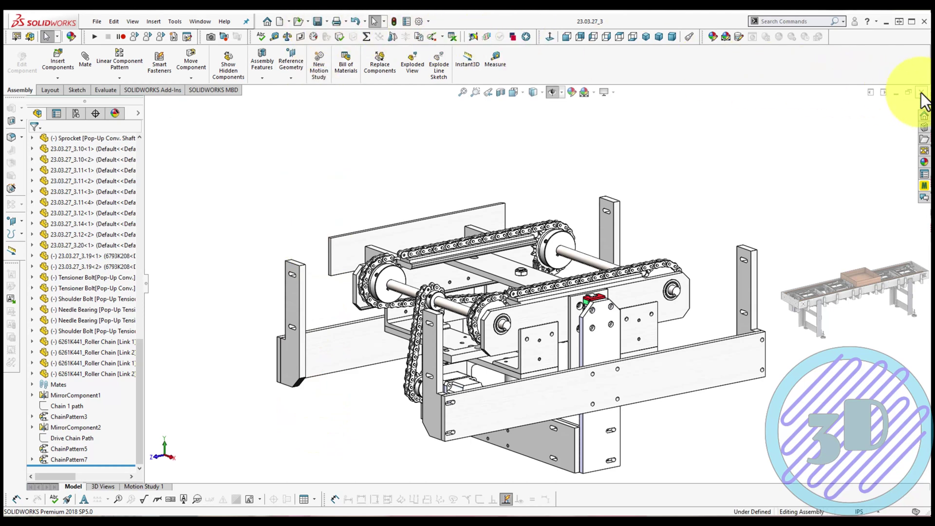
{"action": "left_click", "coordinate": [922, 93]}
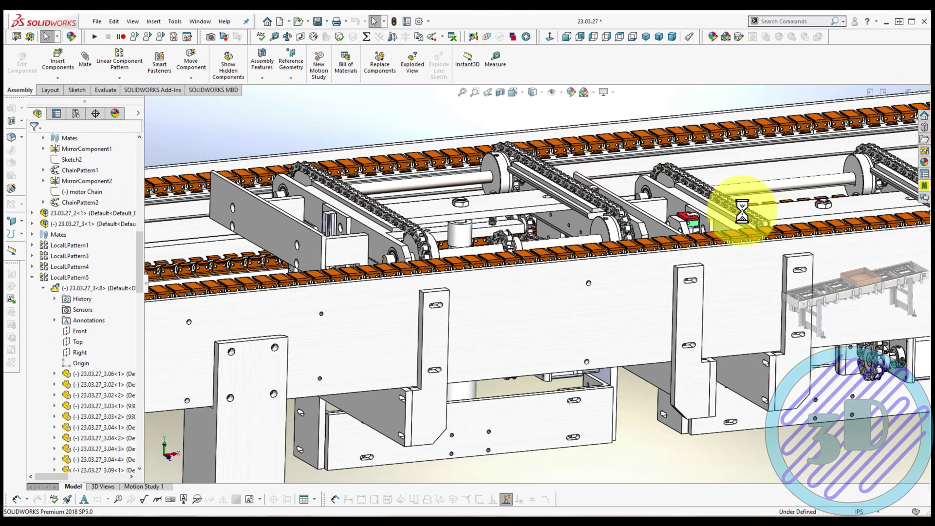
Orbit the conveyor and inspect the frame plate, pop-up plates, air cylinder and unit 23.03.27_3<8>
{"action": "middle_click_drag", "start_coordinate": [742, 211], "coordinate": [487, 299]}
{"action": "left_click", "coordinate": [487, 298]}
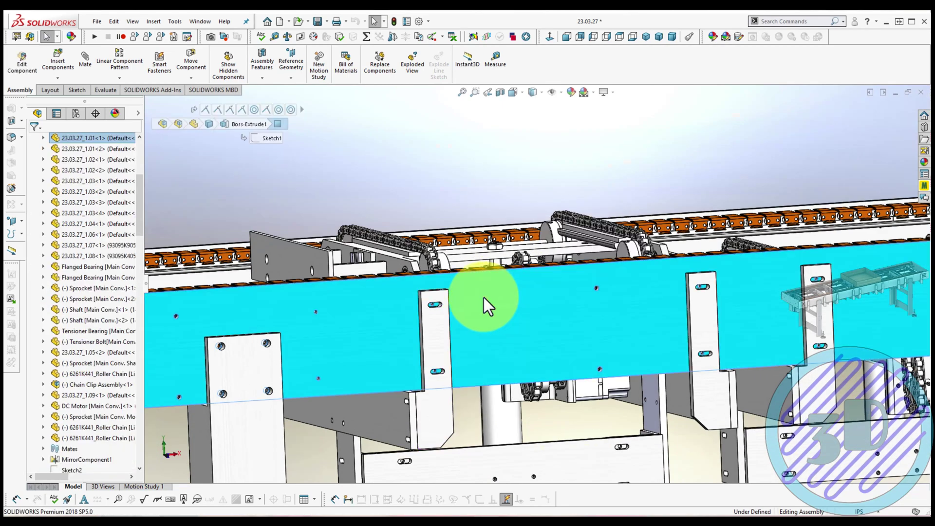
{"action": "scroll", "coordinate": [78, 179], "scroll_direction": "up", "scroll_amount": 3}
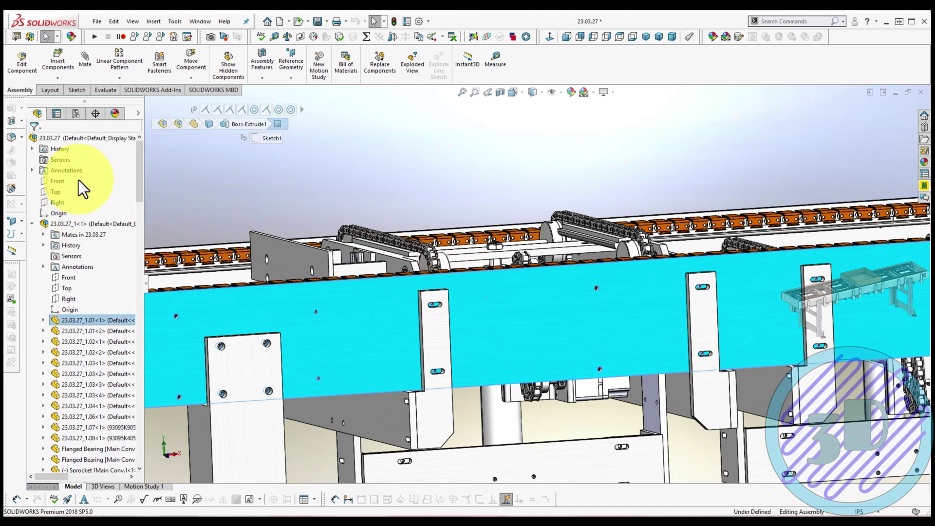
{"action": "left_click", "coordinate": [363, 409]}
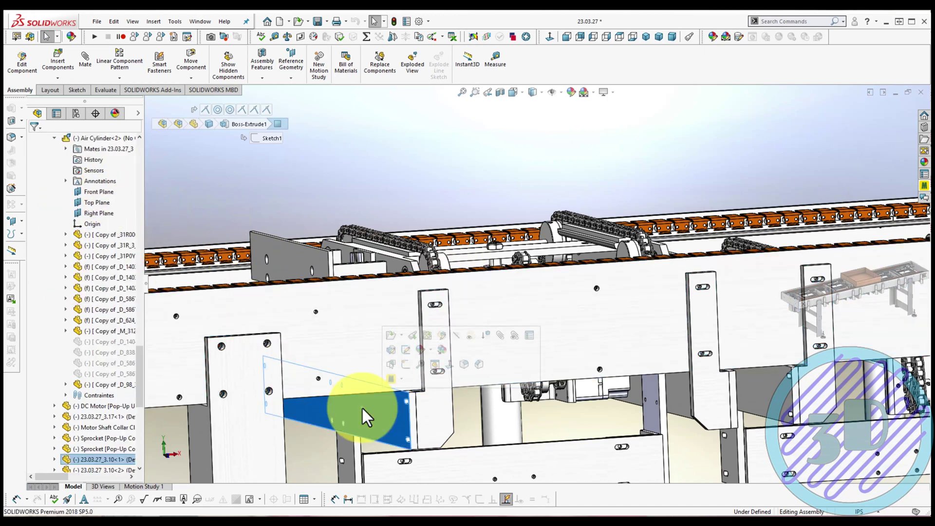
{"action": "left_click", "coordinate": [78, 299]}
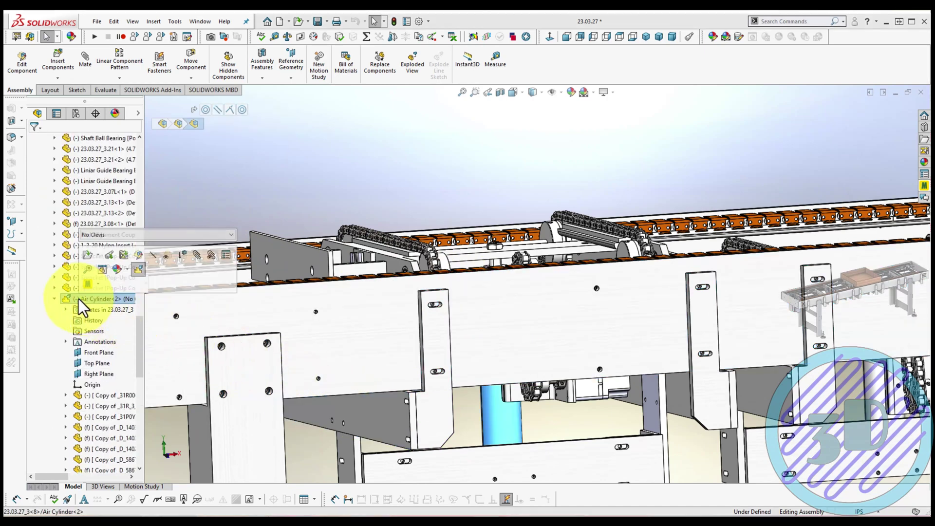
{"action": "left_click", "coordinate": [75, 247]}
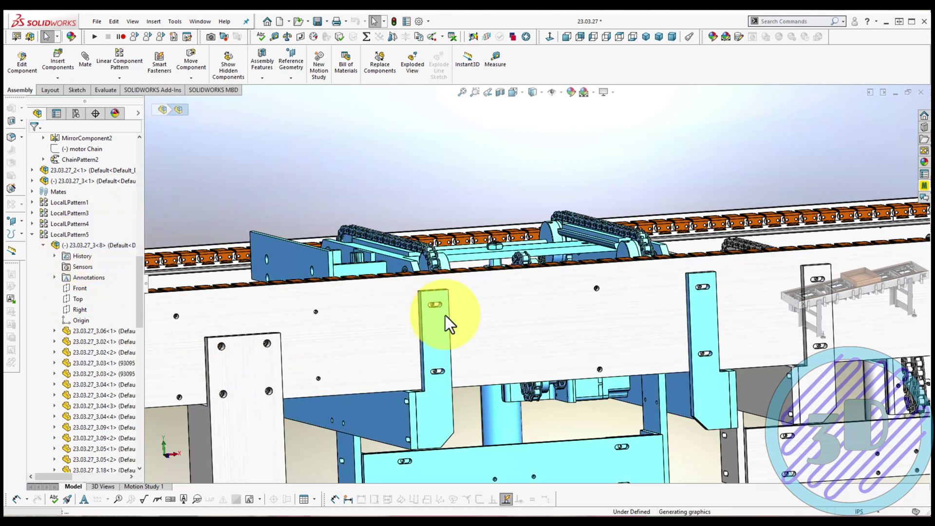
{"action": "key", "text": "Escape"}
Switch to Front view, then rotate and zoom to an angled view of the frame side
{"action": "scroll", "coordinate": [597, 291], "scroll_direction": "up", "scroll_amount": 5}
{"action": "scroll", "coordinate": [596, 291], "scroll_direction": "up", "scroll_amount": 2}
{"action": "middle_click_drag", "start_coordinate": [597, 292], "coordinate": [596, 291]}
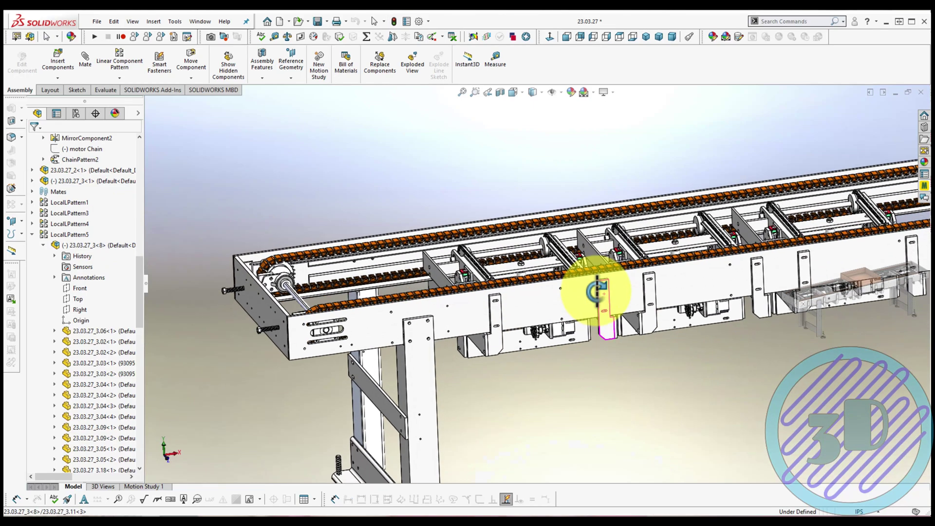
{"action": "key", "text": "ctrl+1"}
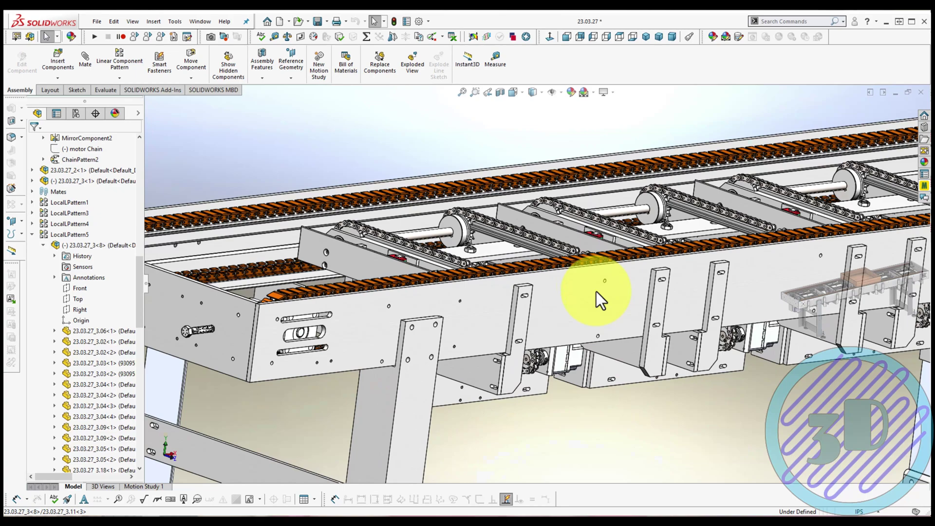
{"action": "middle_click_drag", "start_coordinate": [596, 292], "coordinate": [301, 294]}
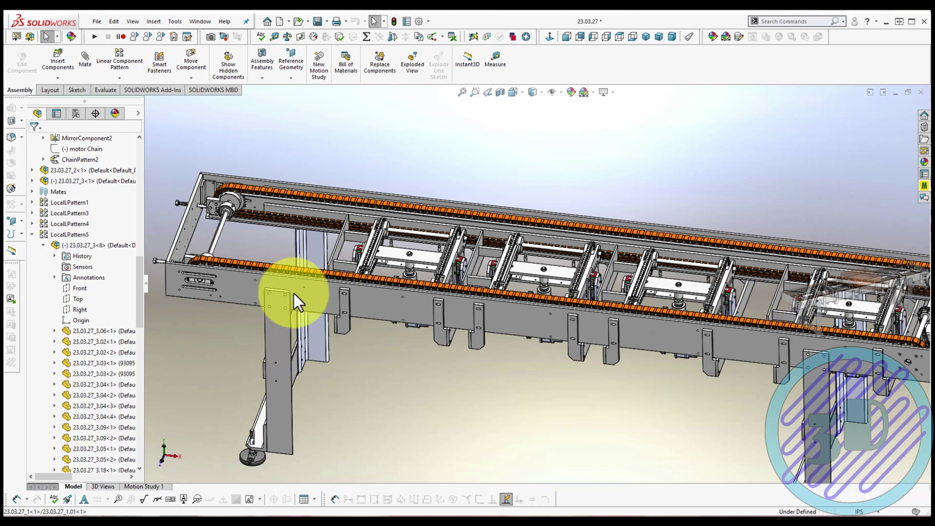
{"action": "scroll", "coordinate": [294, 293], "scroll_direction": "down", "scroll_amount": 2}
{"action": "scroll", "coordinate": [294, 293], "scroll_direction": "down", "scroll_amount": 2}
{"action": "scroll", "coordinate": [294, 293], "scroll_direction": "down", "scroll_amount": 2}
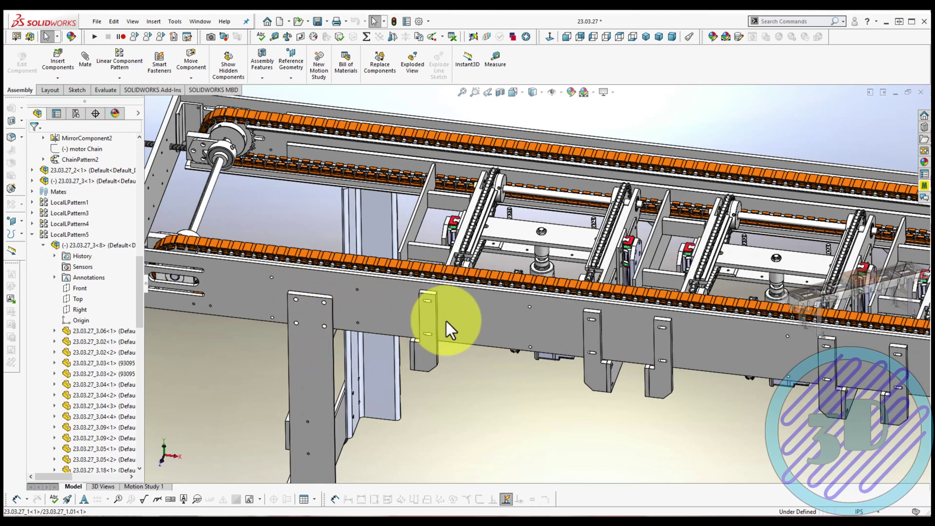
{"action": "scroll", "coordinate": [446, 321], "scroll_direction": "up", "scroll_amount": 2}
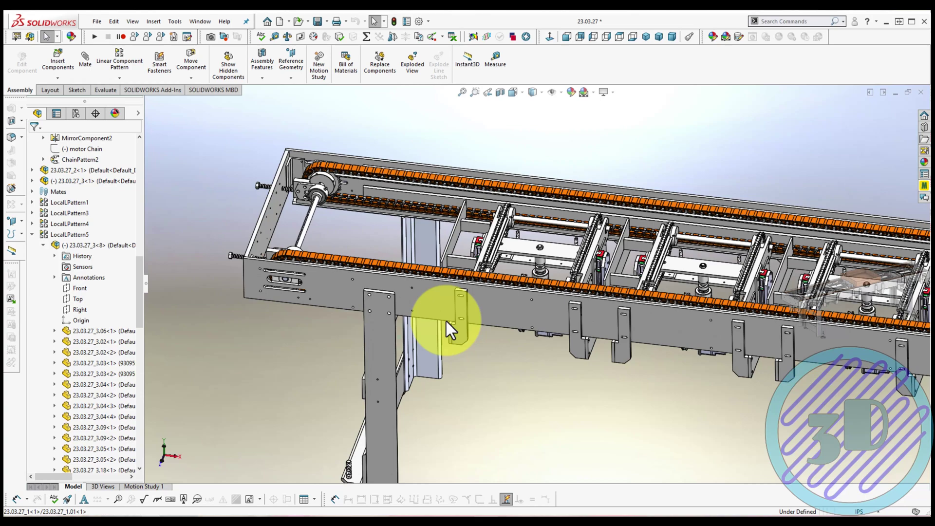
{"action": "scroll", "coordinate": [446, 322], "scroll_direction": "down", "scroll_amount": 2}
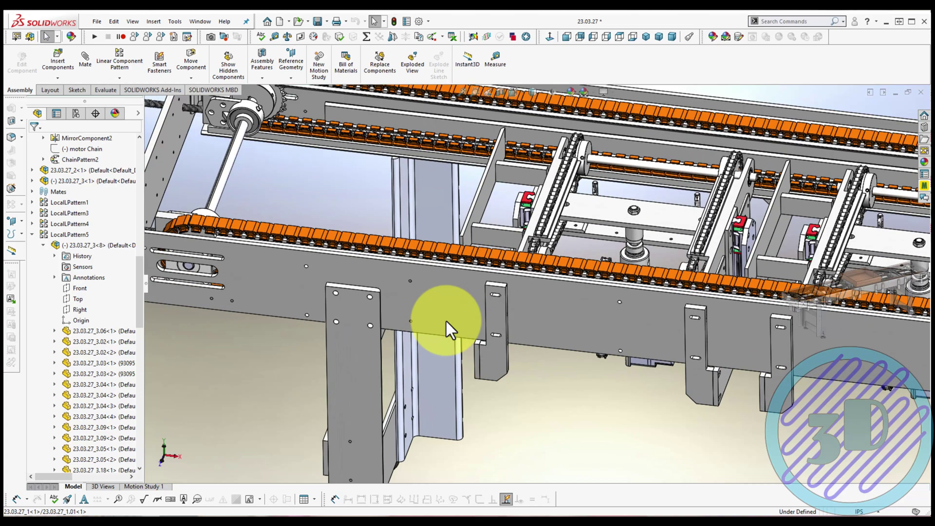
Select a tapped hole on the side plate and the neighbouring leg bracket slot
{"action": "left_click", "coordinate": [411, 282]}
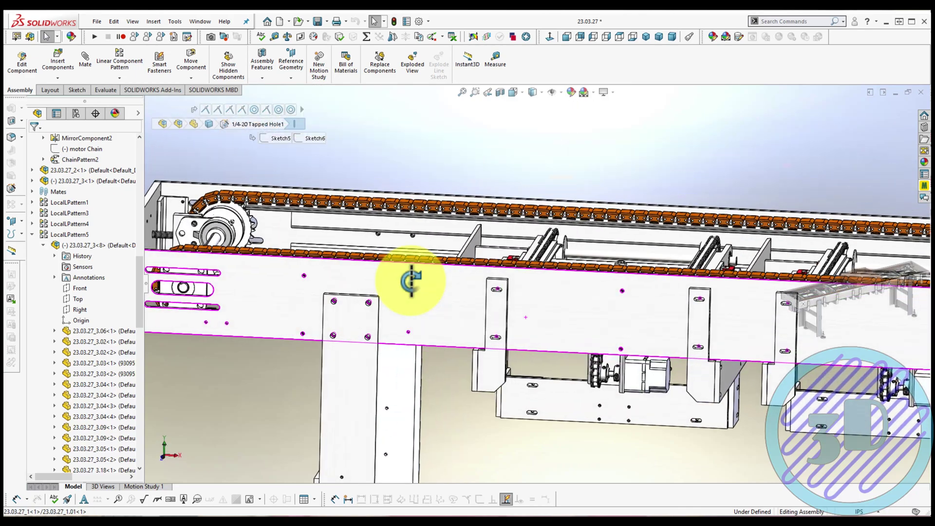
{"action": "middle_click_drag", "start_coordinate": [411, 281], "coordinate": [401, 286]}
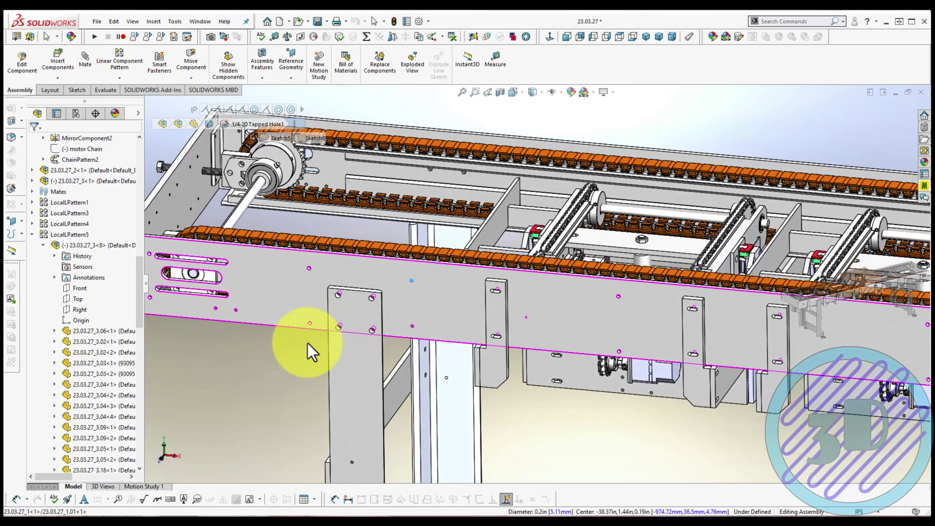
{"action": "left_click", "coordinate": [291, 353]}
{"action": "scroll", "coordinate": [312, 346], "scroll_direction": "down", "scroll_amount": 3}
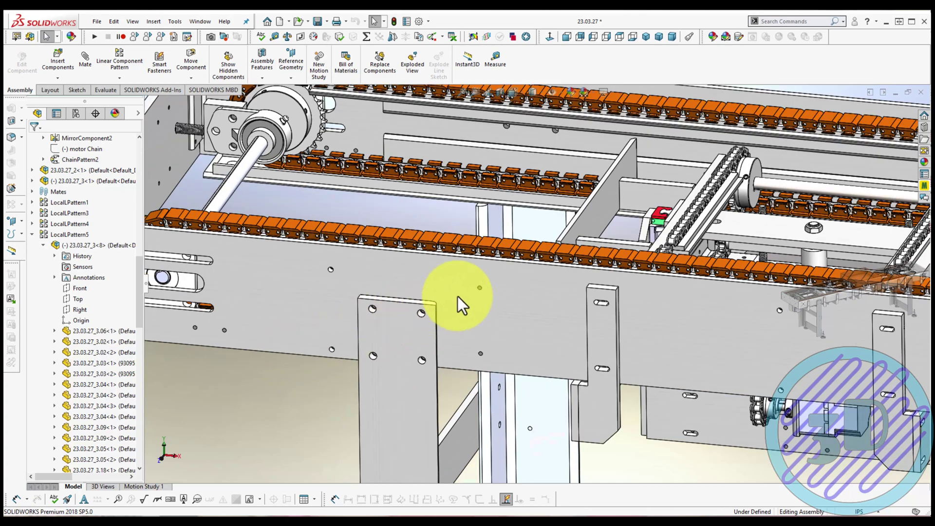
{"action": "left_click", "coordinate": [478, 290]}
{"action": "middle_click_drag", "start_coordinate": [479, 290], "coordinate": [511, 292]}
{"action": "scroll", "coordinate": [694, 302], "scroll_direction": "down", "scroll_amount": 5}
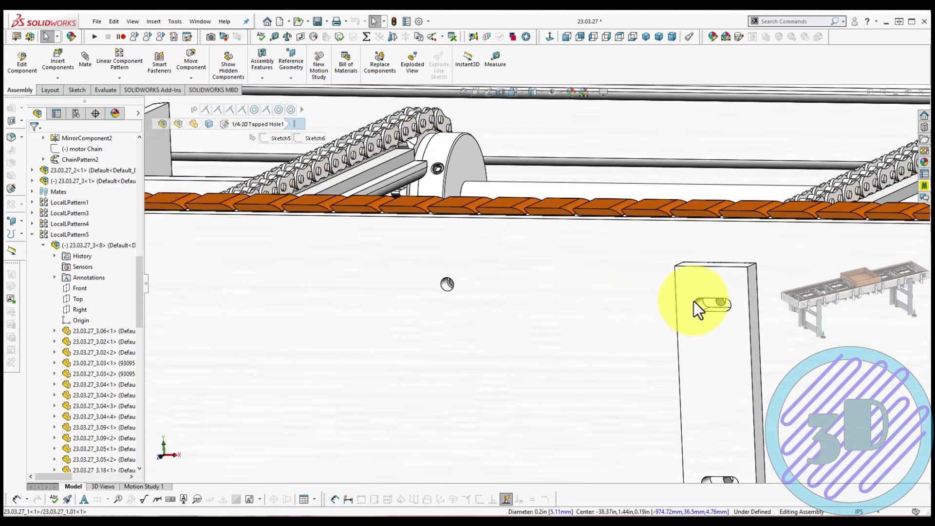
{"action": "left_click", "coordinate": [722, 304], "text": "ctrl"}
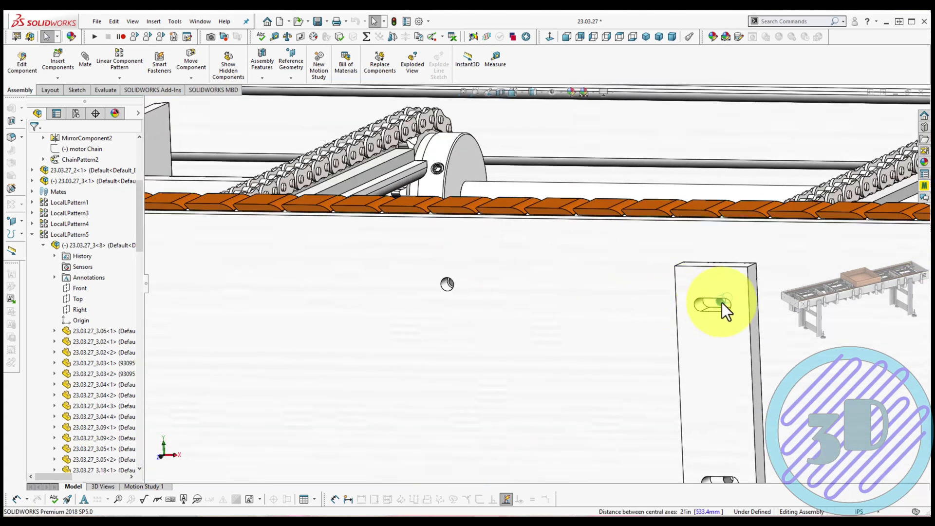
Measure the 21 in (533.4 mm) hole-to-slot distance, then select pop-up unit 23.03.27_3<8>
{"action": "left_click", "coordinate": [491, 59]}
{"action": "scroll", "coordinate": [430, 244], "scroll_direction": "up", "scroll_amount": 3}
{"action": "scroll", "coordinate": [431, 263], "scroll_direction": "up", "scroll_amount": 2}
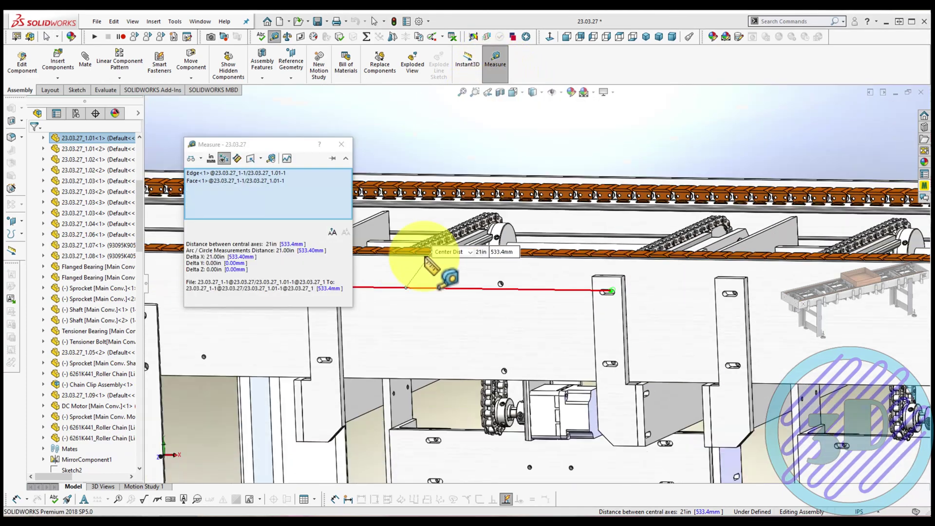
{"action": "key", "text": "Escape"}
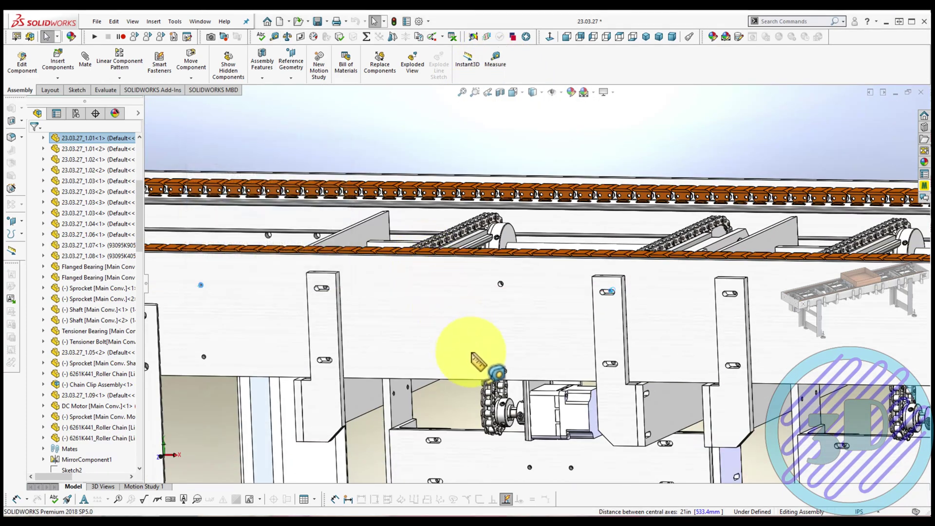
{"action": "left_click", "coordinate": [456, 442]}
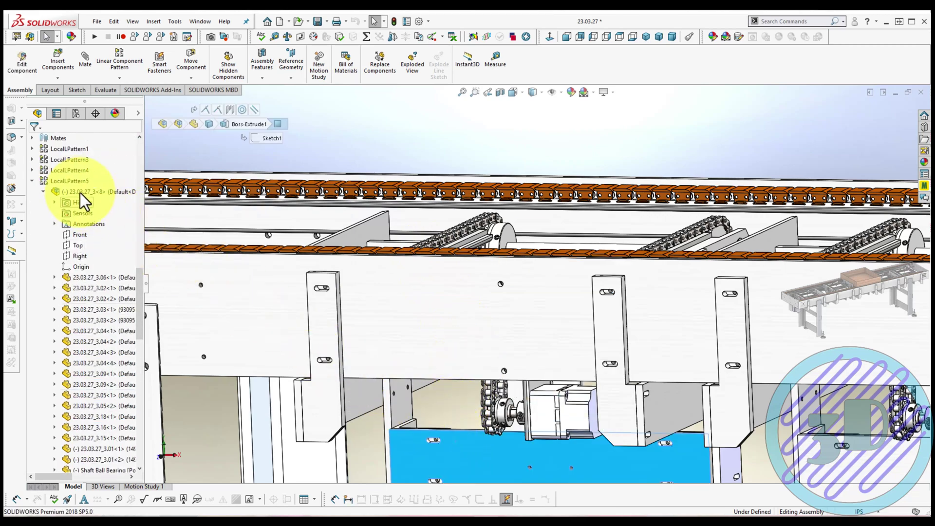
{"action": "left_click", "coordinate": [78, 191]}
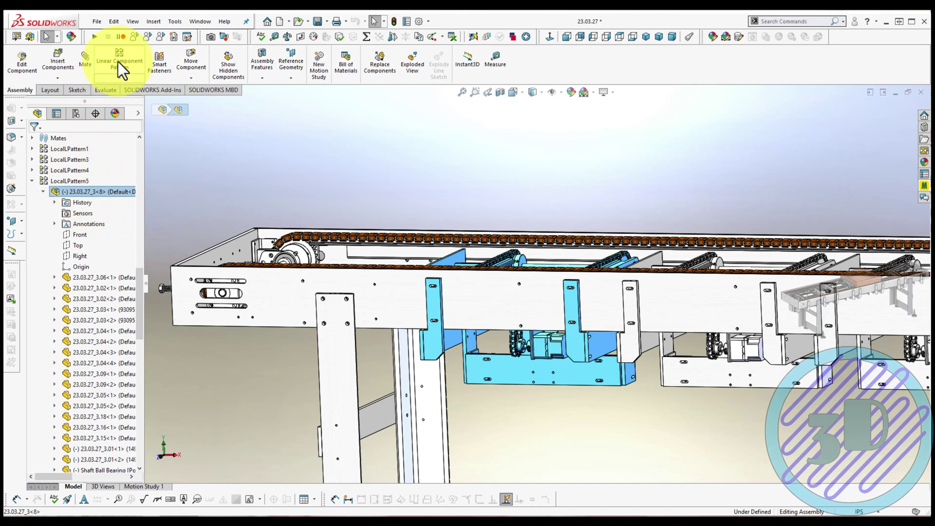
Start a linear component pattern of the pop-up unit along a frame edge at 21 in spacing
{"action": "left_click", "coordinate": [119, 62]}
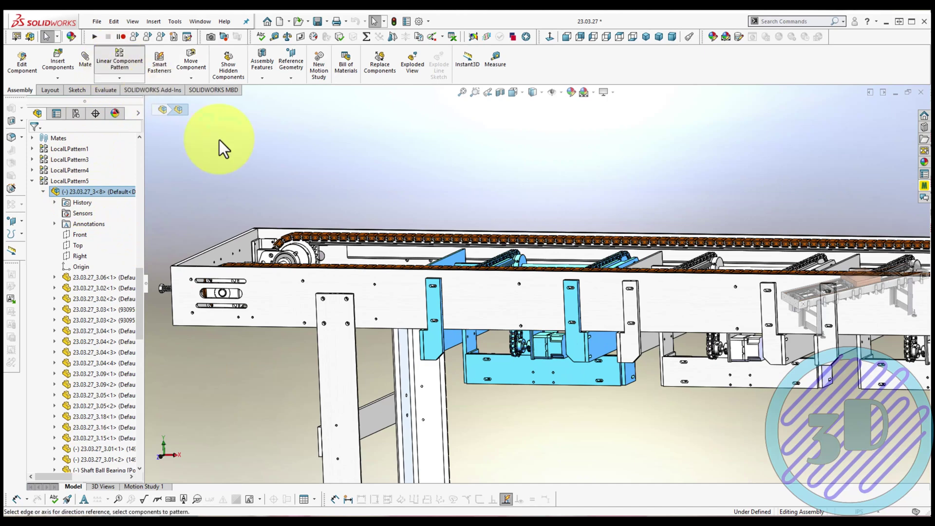
{"action": "left_click", "coordinate": [497, 355]}
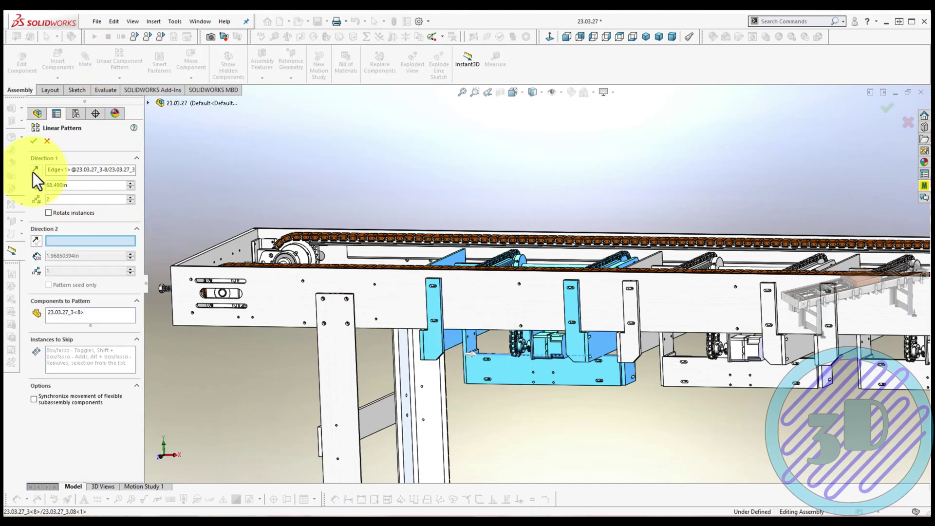
{"action": "left_click", "coordinate": [76, 184]}
{"action": "type", "text": "21"}
{"action": "key", "text": "Return"}
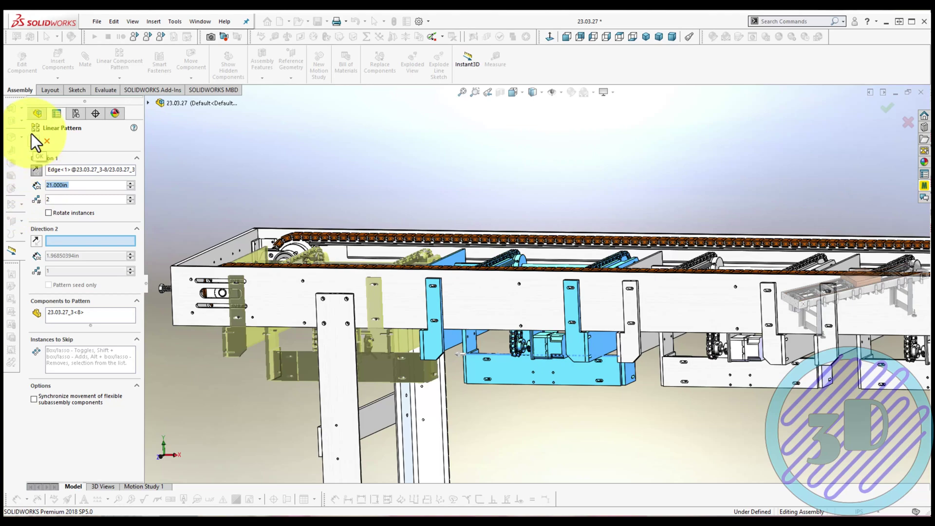
Inspect the patterned copy and accept the two-instance pattern as LocalLPattern5
{"action": "middle_click_drag", "start_coordinate": [243, 297], "coordinate": [310, 331]}
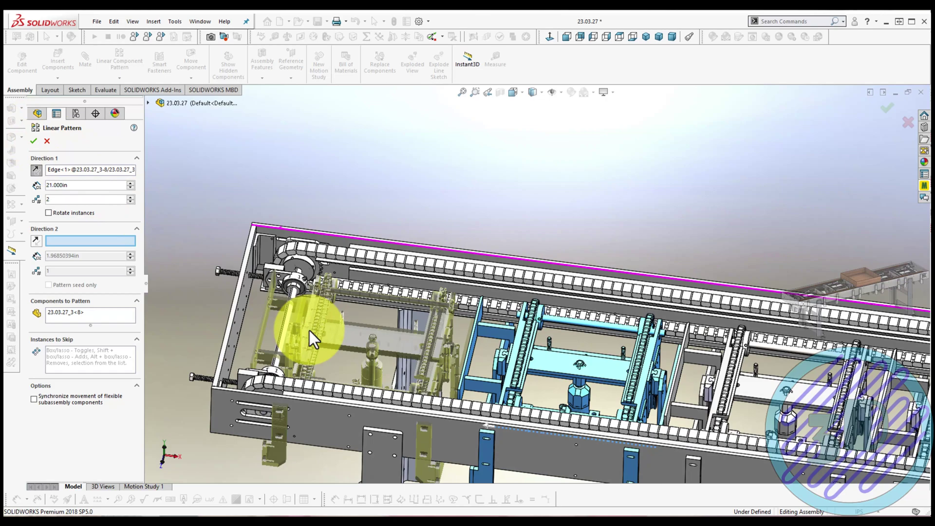
{"action": "scroll", "coordinate": [309, 331], "scroll_direction": "down", "scroll_amount": 5}
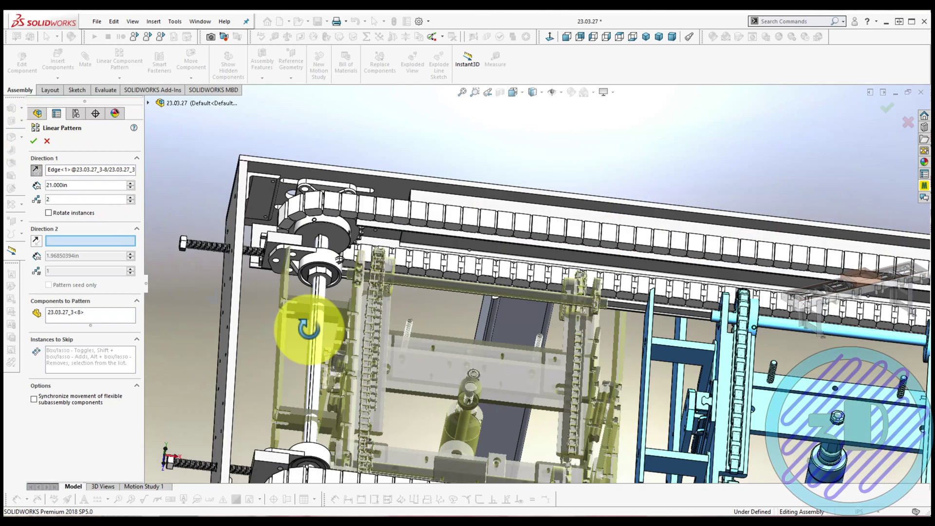
{"action": "scroll", "coordinate": [309, 331], "scroll_direction": "down", "scroll_amount": 2}
{"action": "scroll", "coordinate": [310, 331], "scroll_direction": "up", "scroll_amount": 3}
{"action": "scroll", "coordinate": [309, 330], "scroll_direction": "up", "scroll_amount": 2}
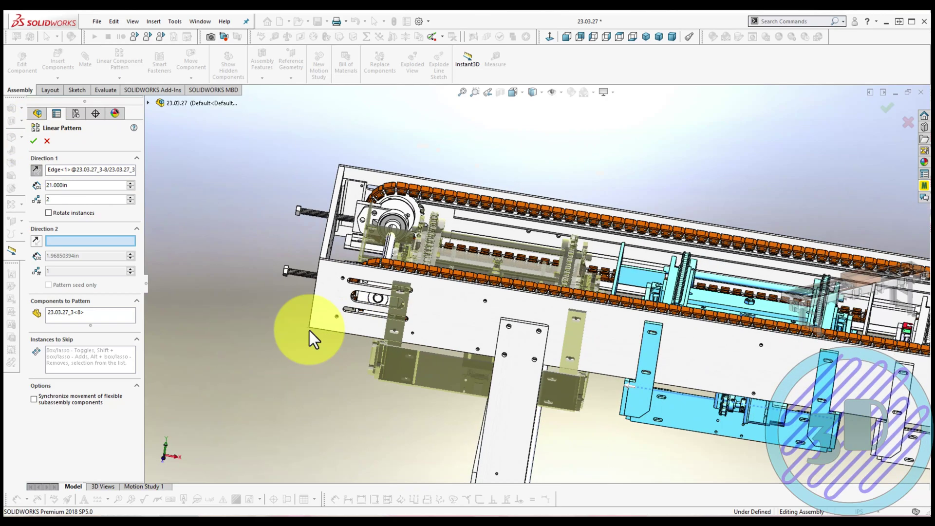
{"action": "scroll", "coordinate": [309, 331], "scroll_direction": "up", "scroll_amount": 2}
{"action": "scroll", "coordinate": [310, 330], "scroll_direction": "up", "scroll_amount": 1}
{"action": "scroll", "coordinate": [309, 330], "scroll_direction": "up", "scroll_amount": 2}
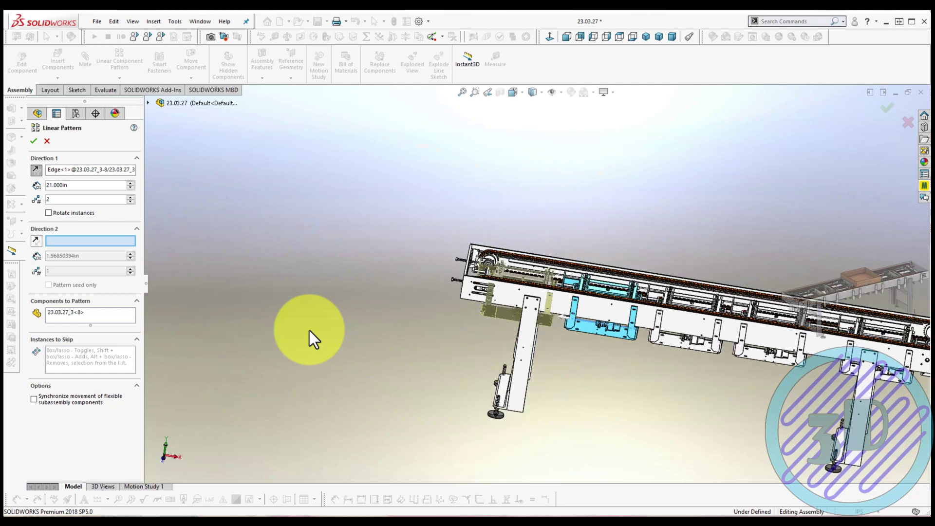
{"action": "scroll", "coordinate": [309, 331], "scroll_direction": "up", "scroll_amount": 2}
{"action": "scroll", "coordinate": [309, 330], "scroll_direction": "down", "scroll_amount": 1}
{"action": "scroll", "coordinate": [309, 331], "scroll_direction": "down", "scroll_amount": 2}
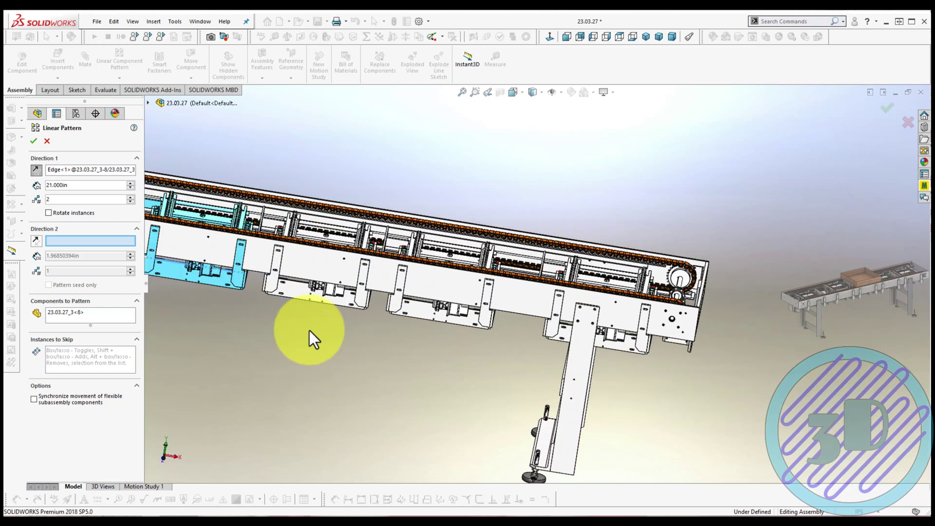
{"action": "scroll", "coordinate": [309, 330], "scroll_direction": "down", "scroll_amount": 1}
{"action": "scroll", "coordinate": [309, 330], "scroll_direction": "down", "scroll_amount": 3}
{"action": "middle_click_drag", "start_coordinate": [310, 330], "coordinate": [310, 330]}
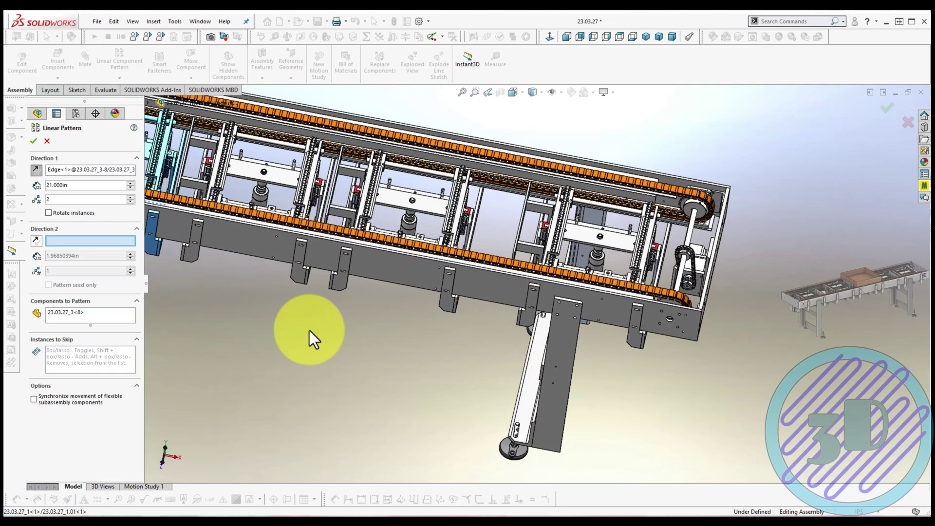
{"action": "scroll", "coordinate": [309, 330], "scroll_direction": "up", "scroll_amount": 1}
{"action": "scroll", "coordinate": [310, 331], "scroll_direction": "up", "scroll_amount": 2}
{"action": "scroll", "coordinate": [309, 330], "scroll_direction": "down", "scroll_amount": 2}
{"action": "scroll", "coordinate": [272, 305], "scroll_direction": "down", "scroll_amount": 3}
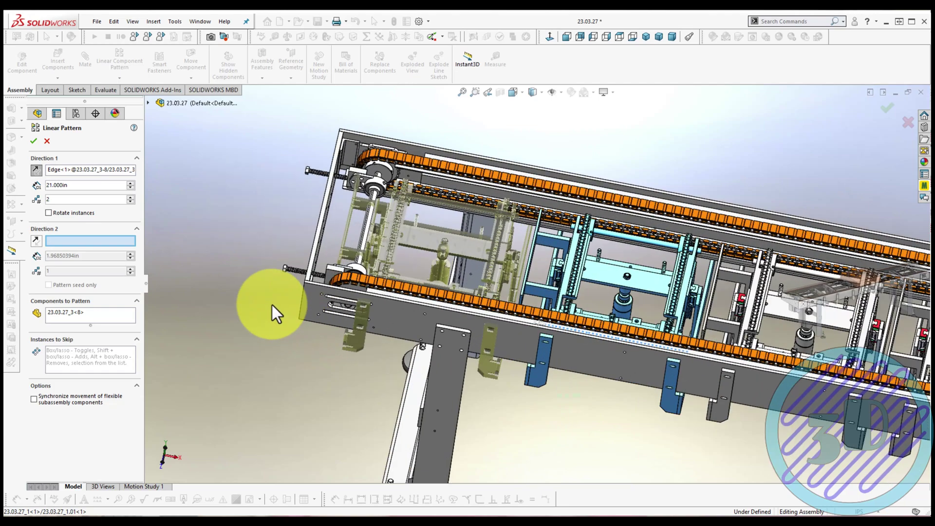
{"action": "left_click", "coordinate": [31, 140]}
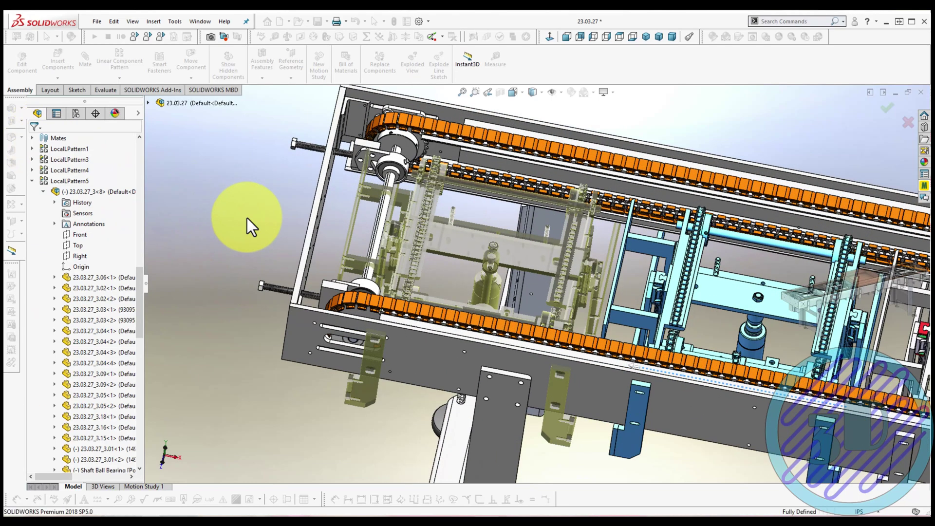
Inspect LocalLPattern5 and locate the LocalLPattern6 feature from a narrow bracket
{"action": "middle_click_drag", "start_coordinate": [247, 218], "coordinate": [424, 185]}
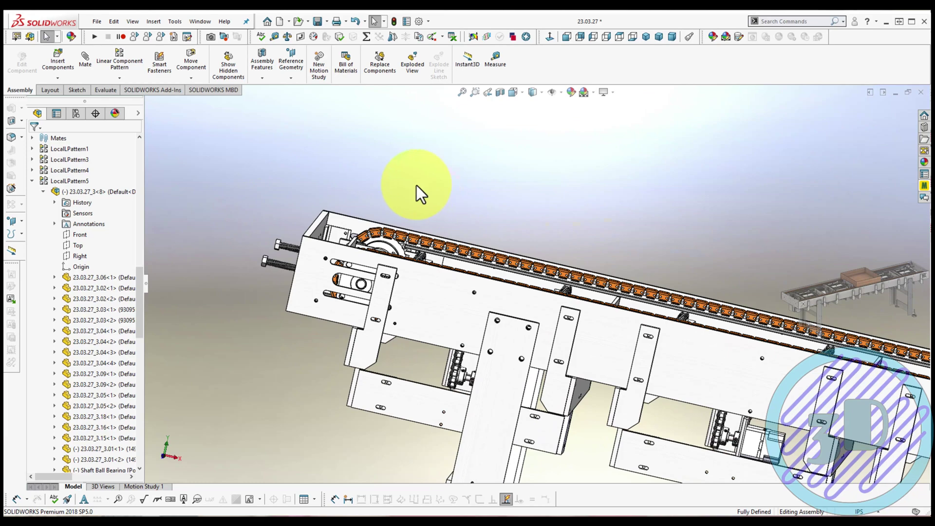
{"action": "left_click", "coordinate": [68, 182]}
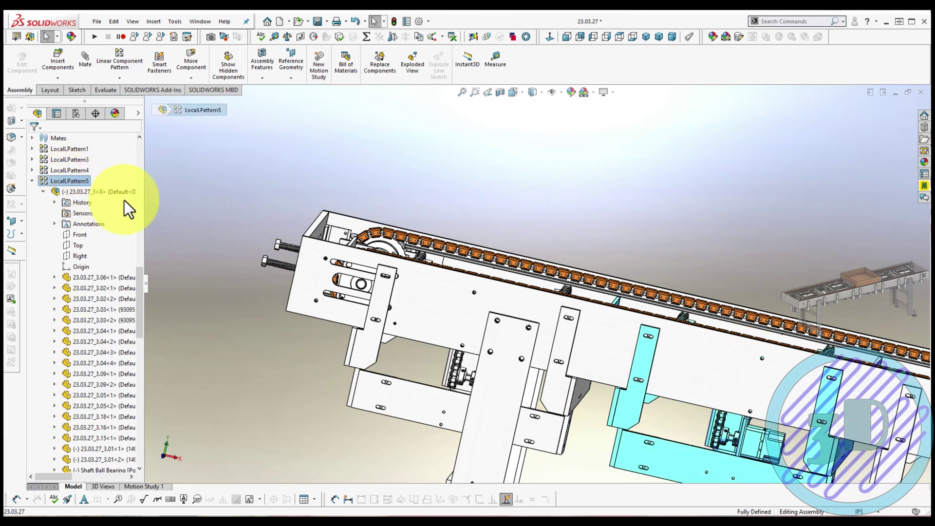
{"action": "scroll", "coordinate": [457, 297], "scroll_direction": "down", "scroll_amount": 3}
{"action": "scroll", "coordinate": [511, 313], "scroll_direction": "down", "scroll_amount": 3}
{"action": "left_click", "coordinate": [511, 312]}
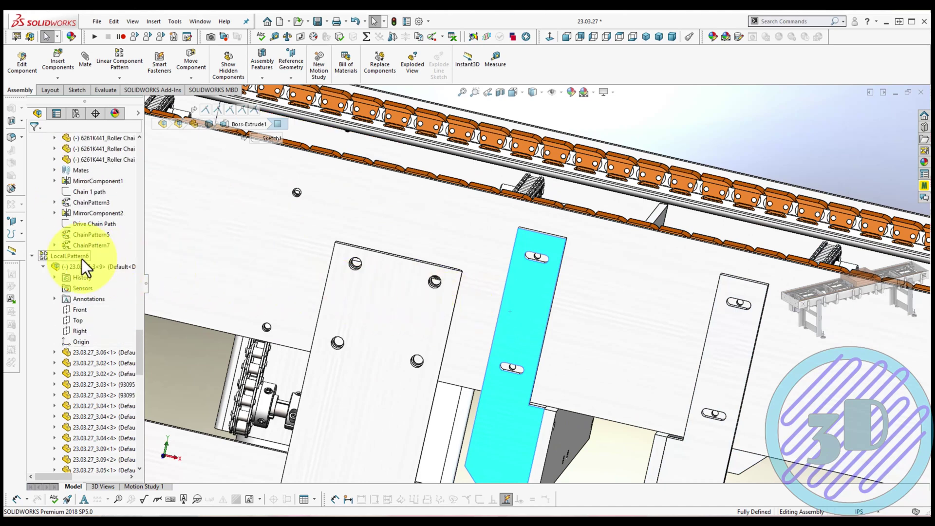
{"action": "left_click", "coordinate": [69, 258]}
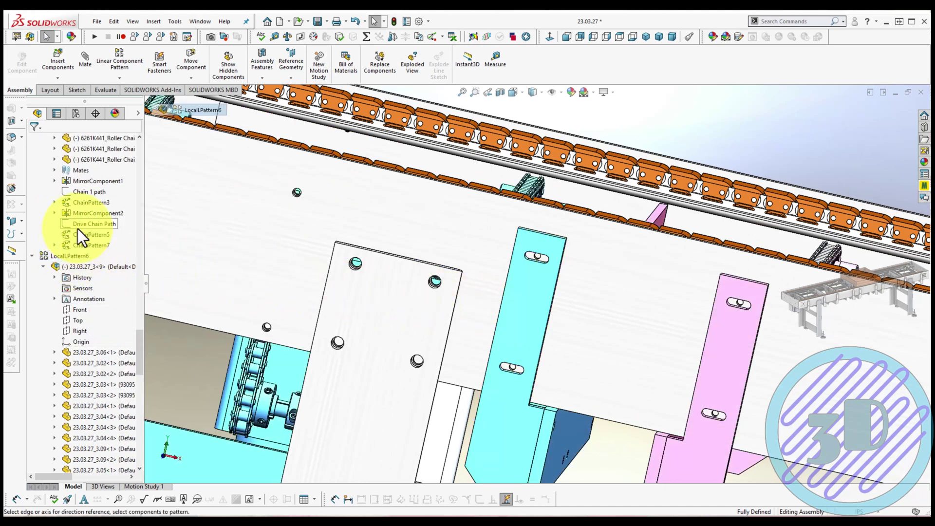
Edit LocalLPattern6 spacing to 20.250 in, then 20.750 in, and accept it
{"action": "left_click", "coordinate": [78, 229]}
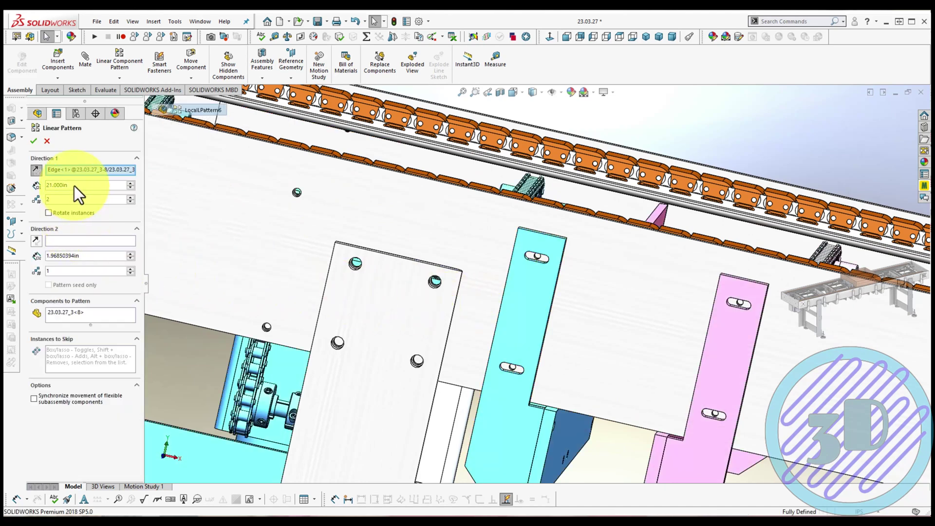
{"action": "type", "text": "20."}
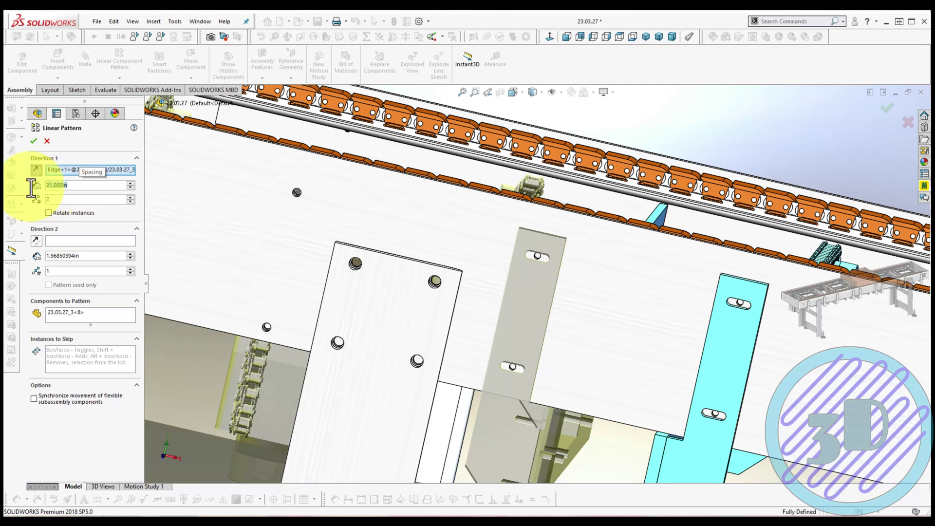
{"action": "type", "text": "250"}
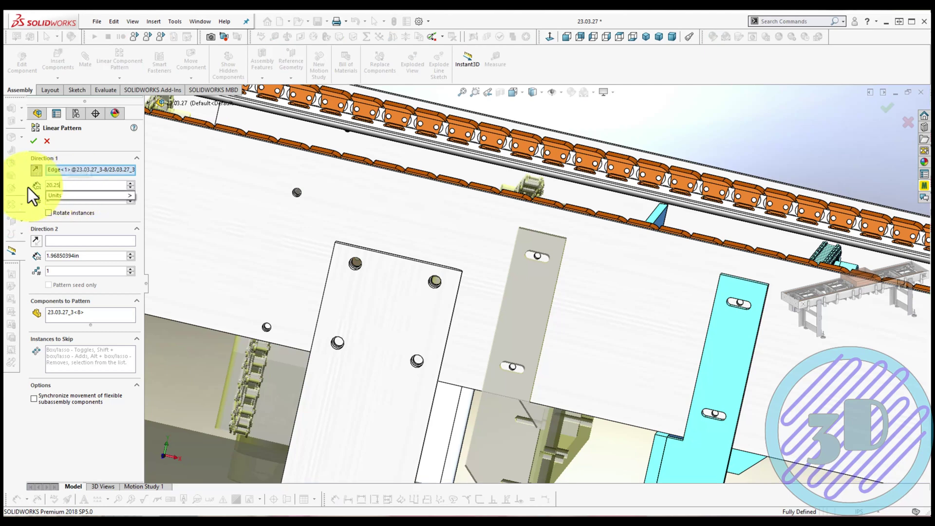
{"action": "key", "text": "Return"}
{"action": "type", "text": "20."}
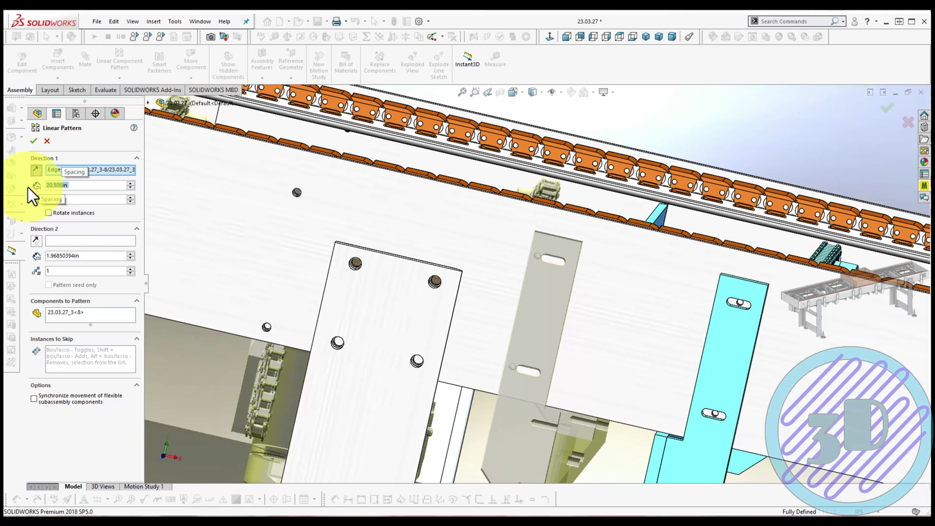
{"action": "type", "text": "750"}
{"action": "key", "text": "Return"}
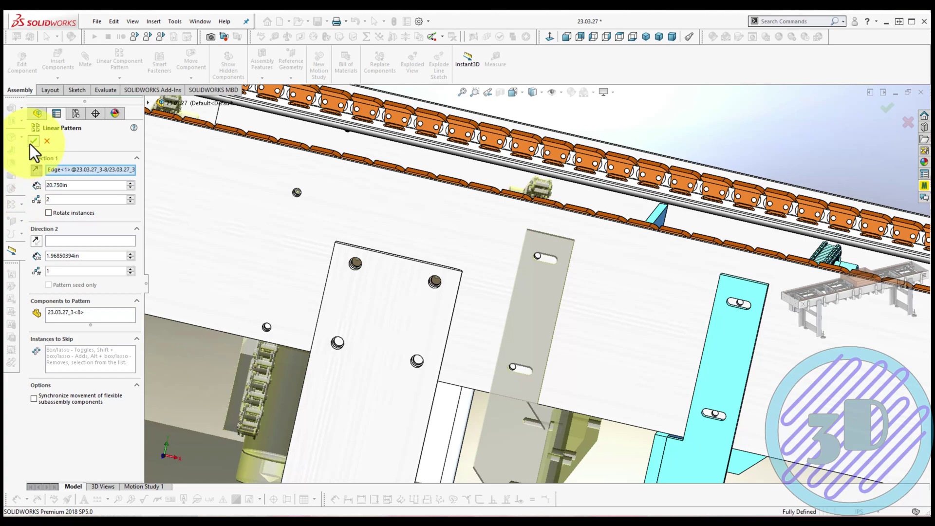
{"action": "left_click", "coordinate": [30, 143]}
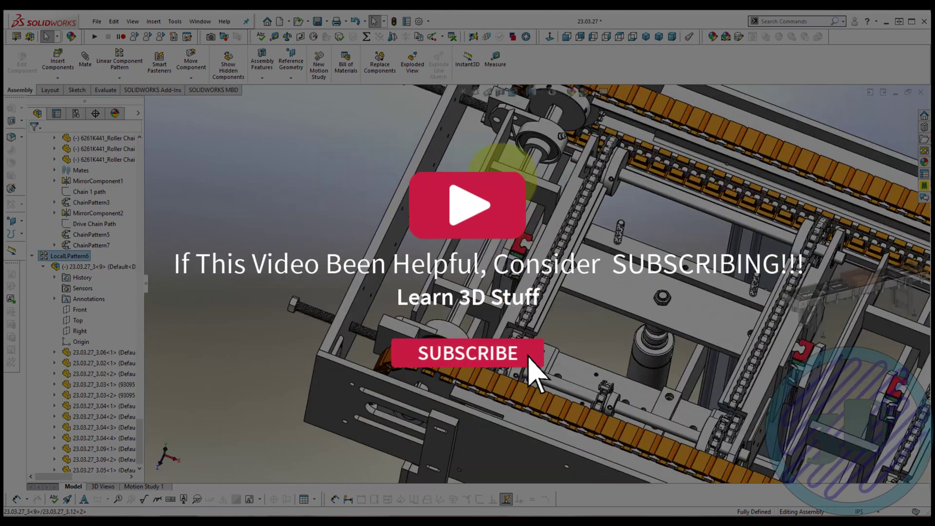
Make brackets 23.03.27_3.12<1>, 23.03.27_3.14<1> and 23.03.27_3.12<2> transparent, then orbit around the shaft
{"action": "left_click", "coordinate": [446, 275], "text": "ctrl"}
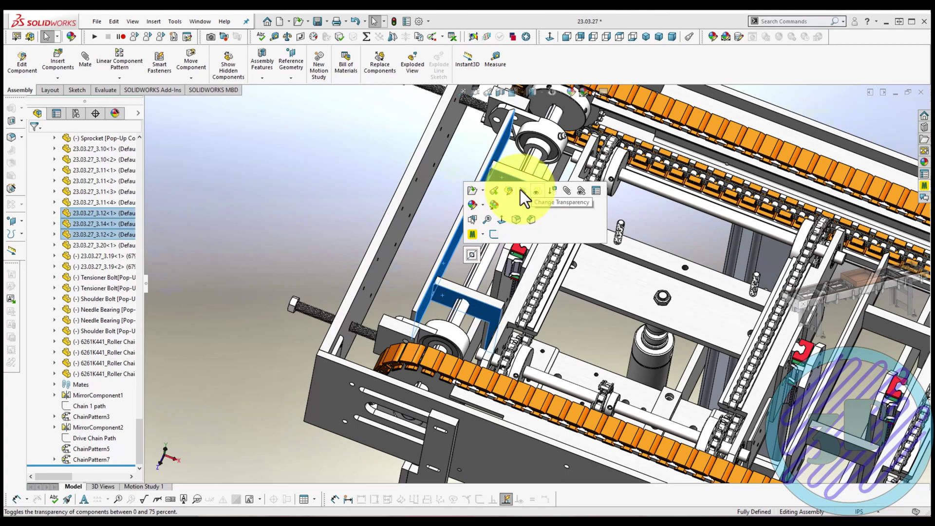
{"action": "left_click", "coordinate": [520, 189]}
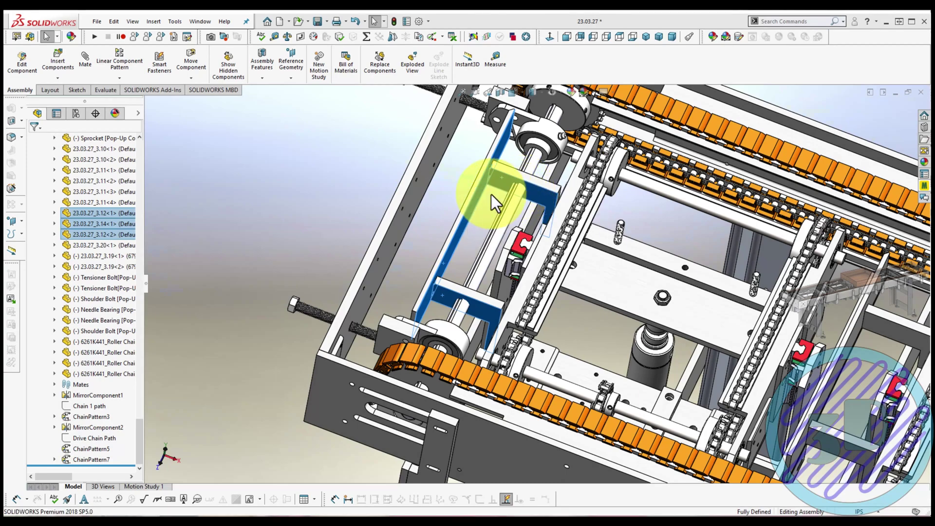
{"action": "left_click", "coordinate": [343, 218]}
{"action": "middle_click_drag", "start_coordinate": [330, 221], "coordinate": [334, 223]}
{"action": "scroll", "coordinate": [472, 301], "scroll_direction": "down", "scroll_amount": 5}
{"action": "mouse_move", "coordinate": [474, 301]}
{"action": "middle_mouse_down"}
{"action": "mouse_move", "coordinate": [539, 334]}
{"action": "mouse_move", "coordinate": [575, 317]}
{"action": "middle_mouse_up"}
{"action": "left_click", "coordinate": [634, 282]}
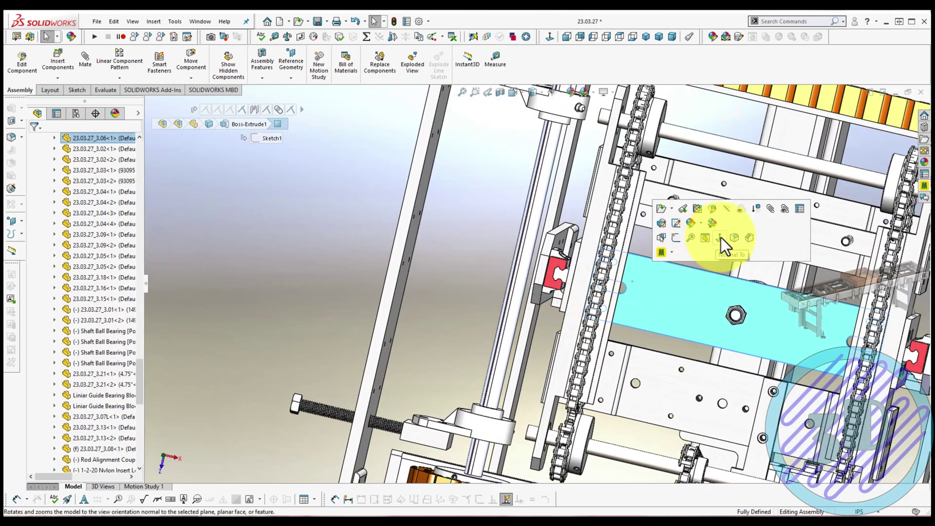
{"action": "left_click", "coordinate": [720, 237]}
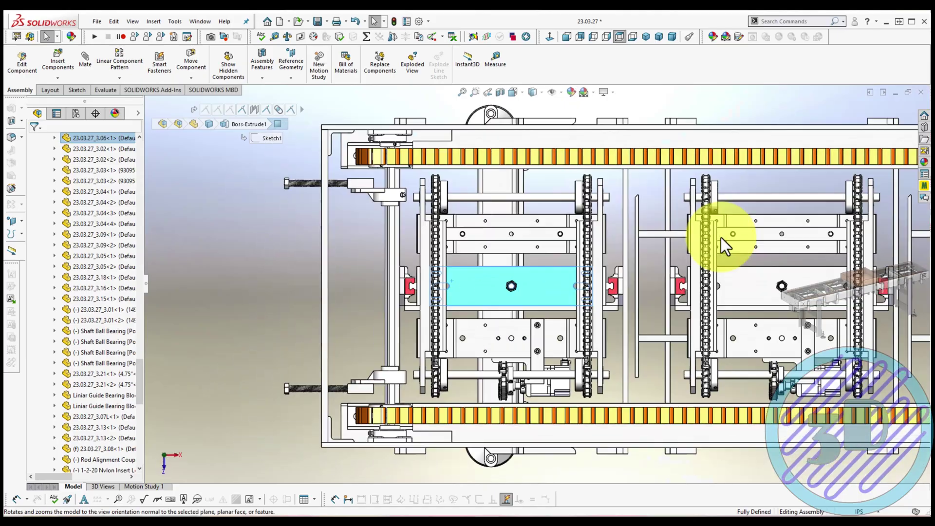
{"action": "scroll", "coordinate": [721, 237], "scroll_direction": "down", "scroll_amount": 2}
{"action": "scroll", "coordinate": [721, 238], "scroll_direction": "down", "scroll_amount": 2}
{"action": "mouse_move", "coordinate": [722, 238]}
{"action": "middle_mouse_down"}
{"action": "mouse_move", "coordinate": [462, 320]}
{"action": "mouse_move", "coordinate": [459, 312]}
{"action": "middle_mouse_up"}
{"action": "scroll", "coordinate": [461, 320], "scroll_direction": "down", "scroll_amount": 3}
{"action": "scroll", "coordinate": [462, 320], "scroll_direction": "down", "scroll_amount": 2}
{"action": "scroll", "coordinate": [472, 295], "scroll_direction": "up", "scroll_amount": 1}
{"action": "scroll", "coordinate": [472, 294], "scroll_direction": "up", "scroll_amount": 2}
{"action": "scroll", "coordinate": [472, 295], "scroll_direction": "up", "scroll_amount": 2}
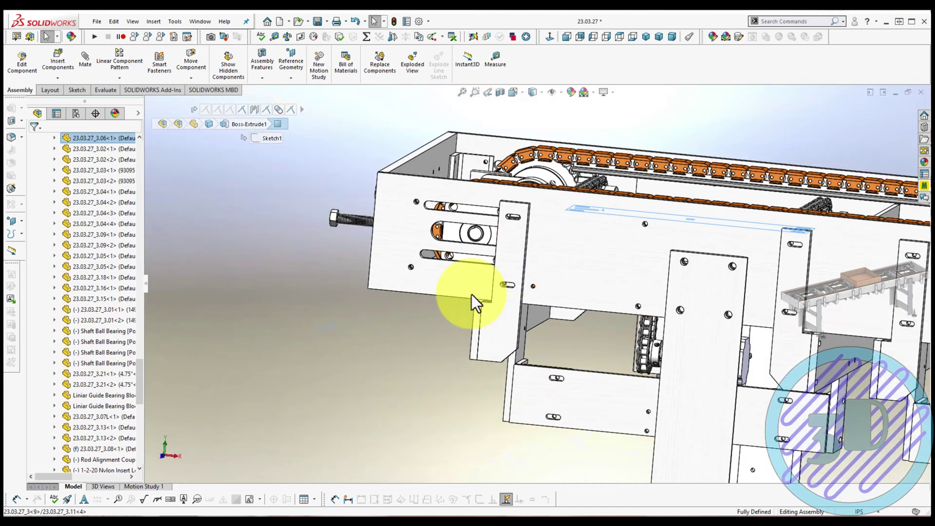
{"action": "scroll", "coordinate": [519, 342], "scroll_direction": "up", "scroll_amount": 2}
{"action": "scroll", "coordinate": [571, 395], "scroll_direction": "up", "scroll_amount": 2}
{"action": "left_click", "coordinate": [571, 395]}
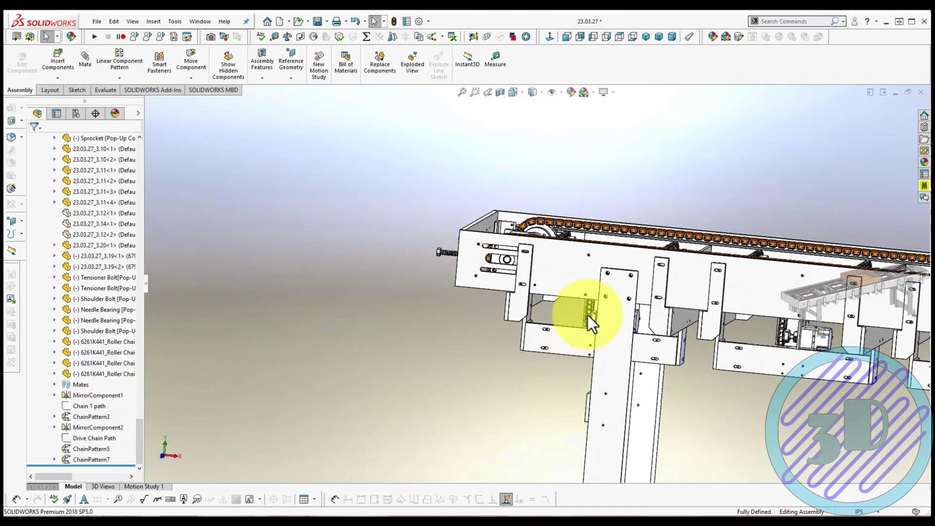
{"action": "left_click", "coordinate": [647, 38]}
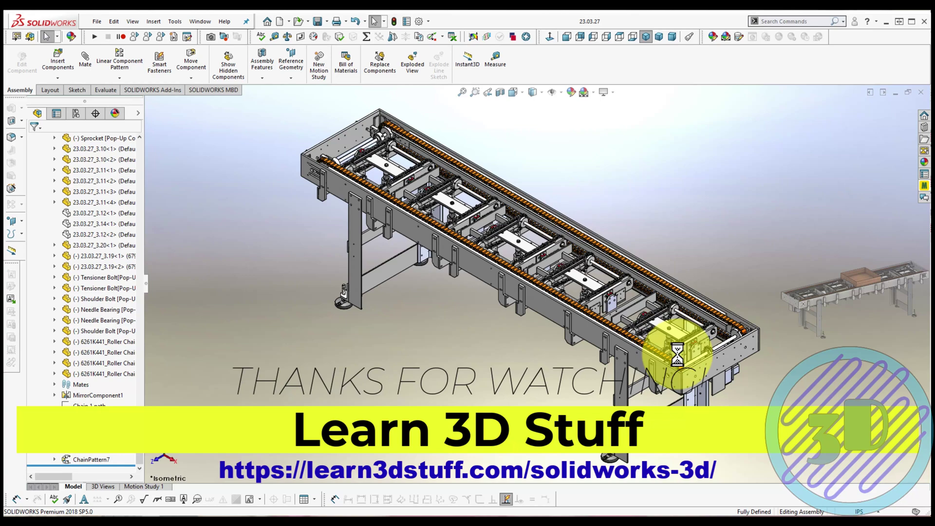
Zoom to check the end, return the whole conveyor to Isometric view, and save 23.03.27
{"action": "scroll", "coordinate": [678, 354], "scroll_direction": "down", "scroll_amount": 5}
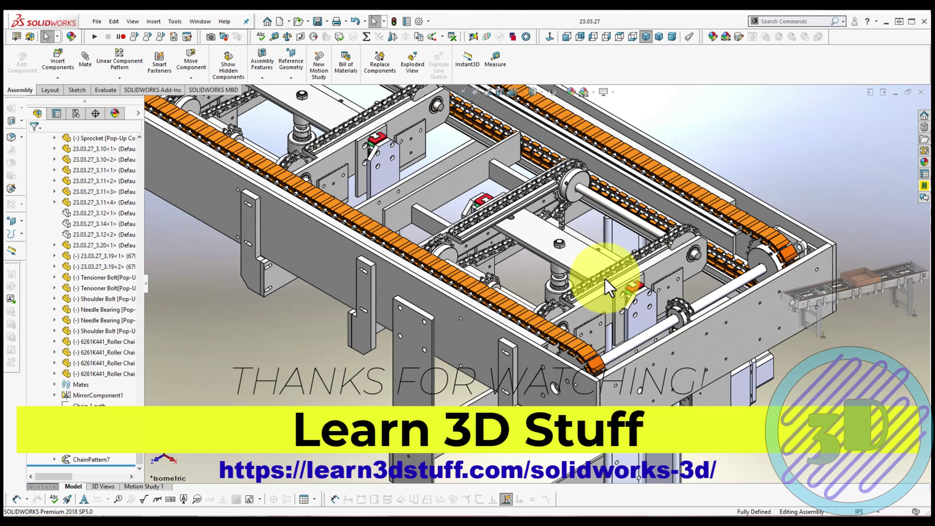
{"action": "scroll", "coordinate": [605, 278], "scroll_direction": "up", "scroll_amount": 3}
{"action": "scroll", "coordinate": [605, 278], "scroll_direction": "up", "scroll_amount": 2}
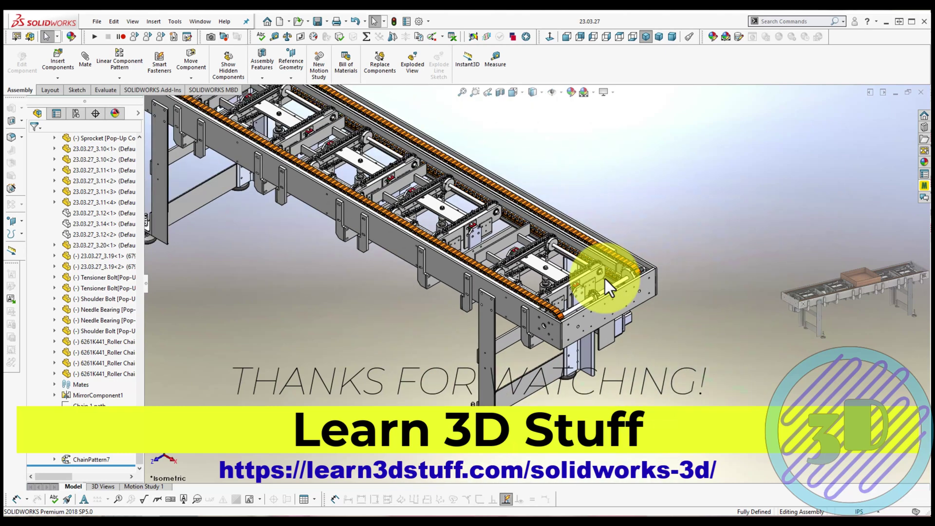
{"action": "left_click", "coordinate": [647, 36]}
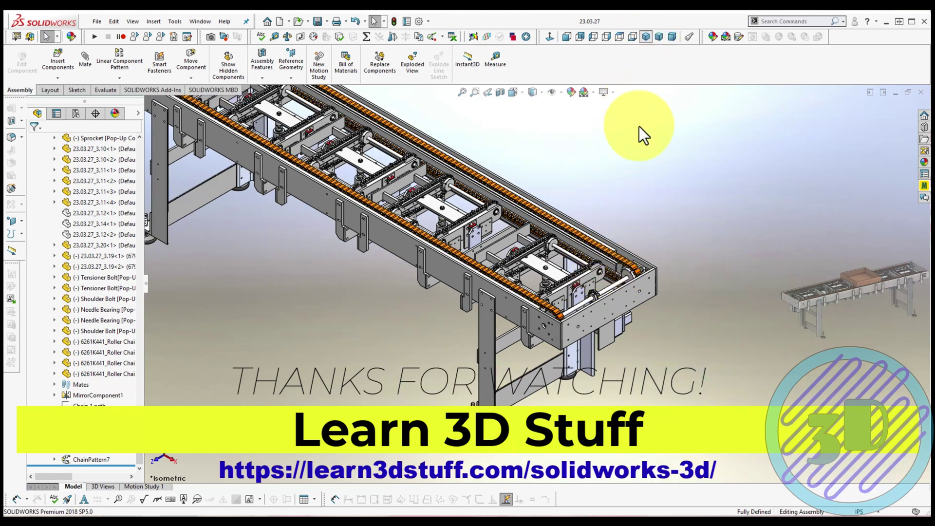
{"action": "left_click", "coordinate": [312, 21]}
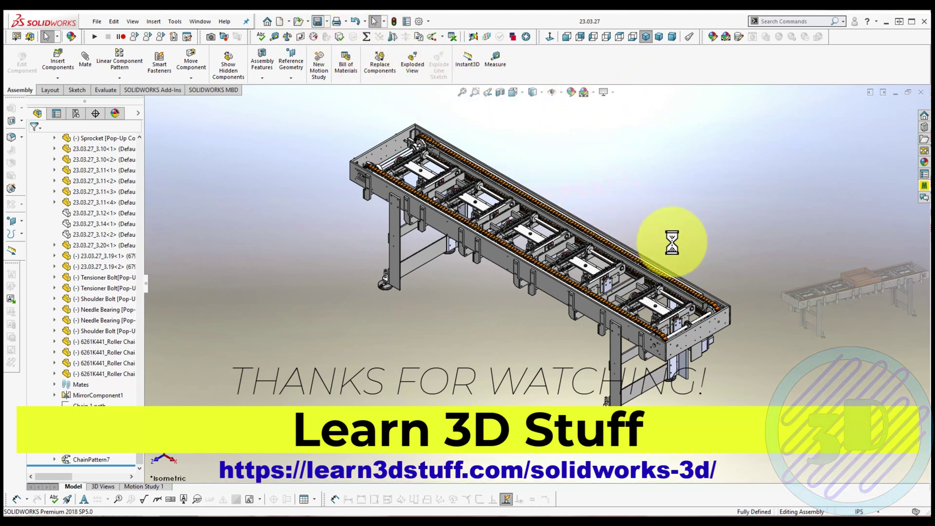